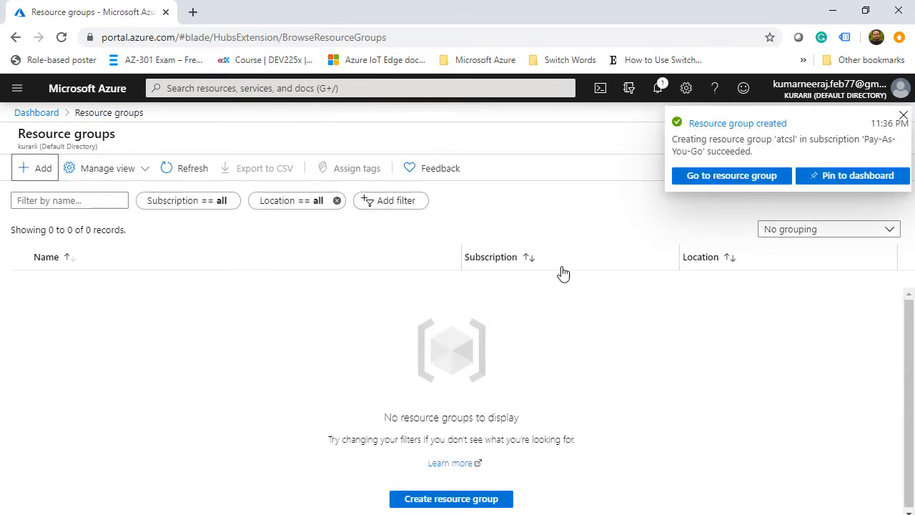
Start creating a new virtual network and assign it to the atcsl resource group.
left_click(17, 92)
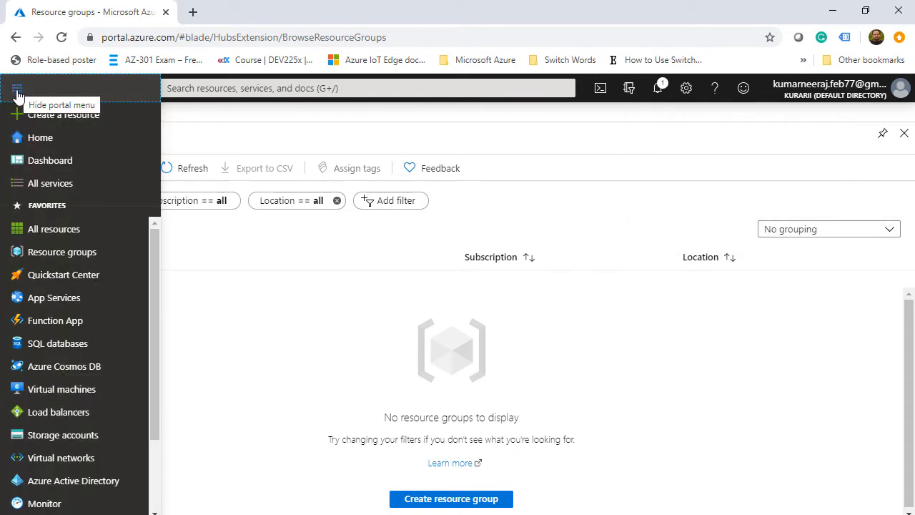
left_click(61, 463)
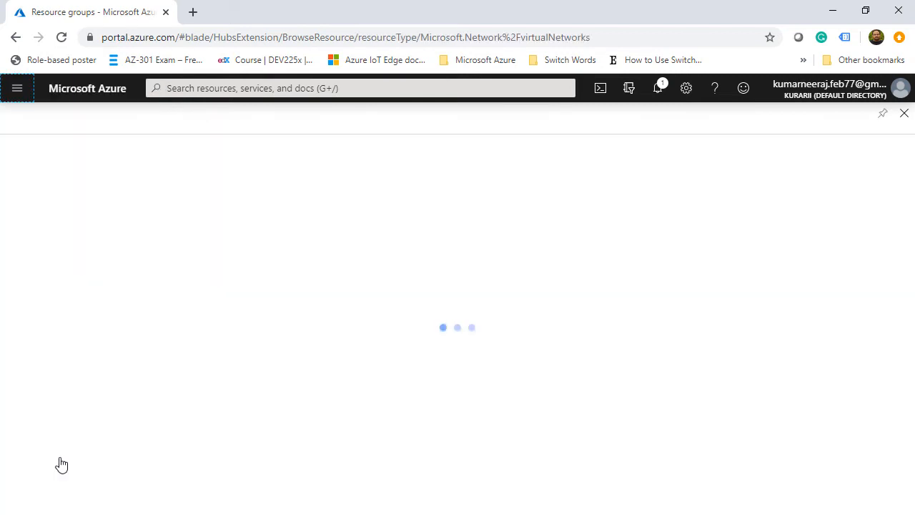
left_click(43, 171)
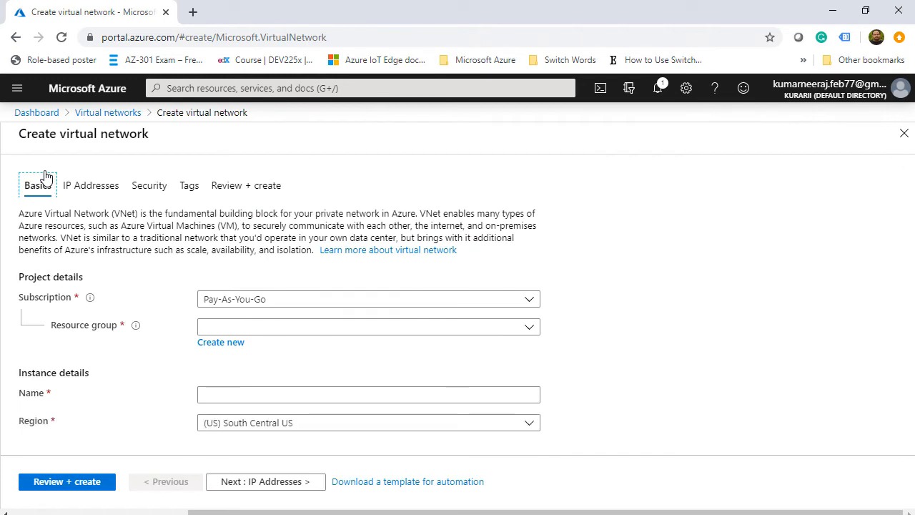
left_click(532, 333)
left_click(212, 377)
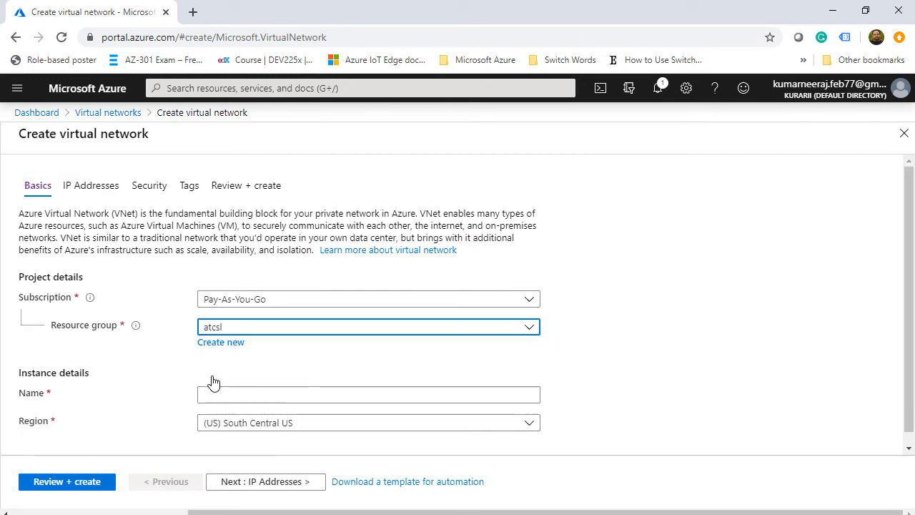
Name the virtual network atcsl_vnet and set its region to (US) East US 2.
left_click(251, 396)
type("atcsl")
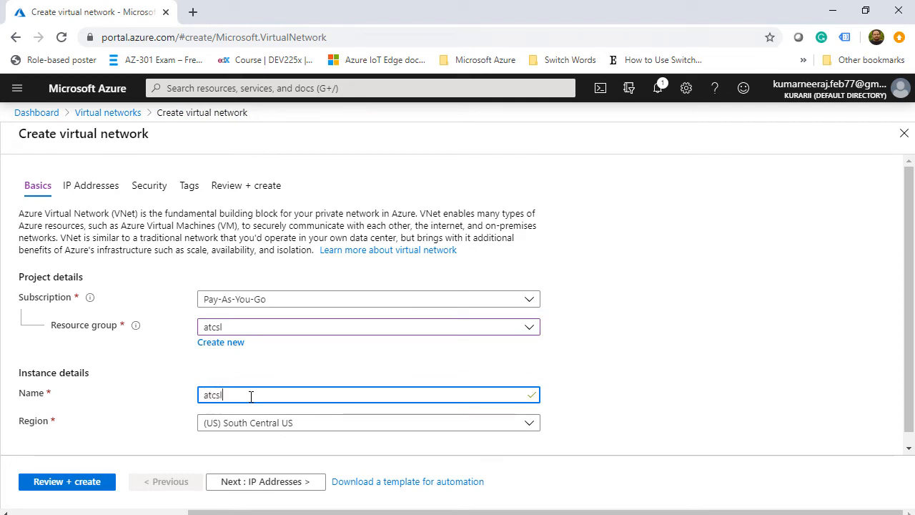
type("-")
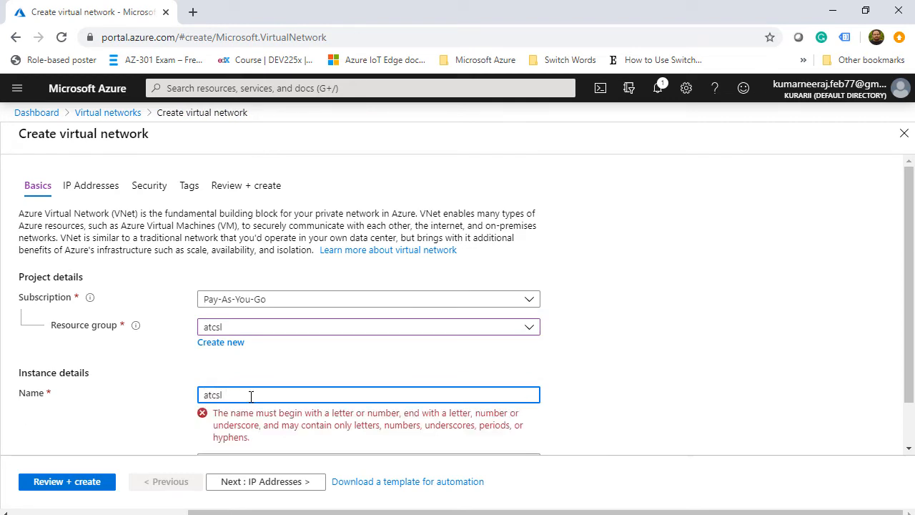
type("_vnet")
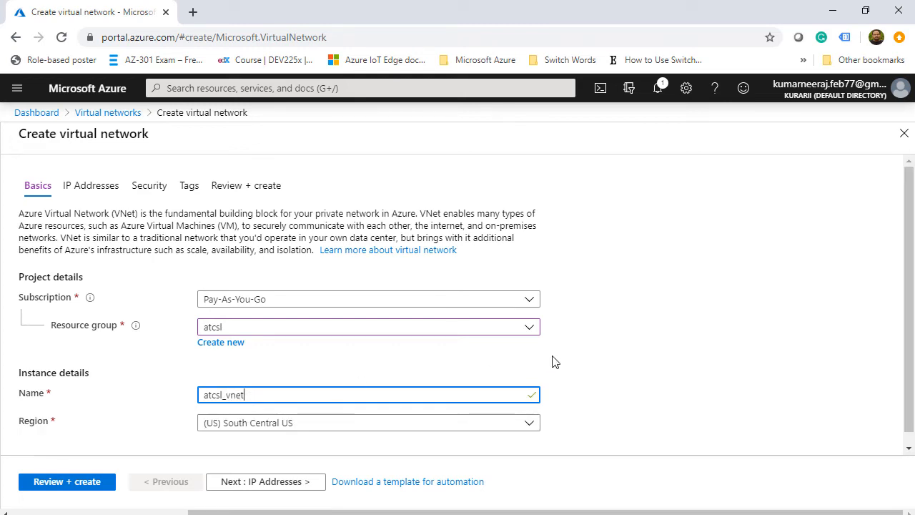
left_click(584, 376)
scroll(584, 377, "down", 1)
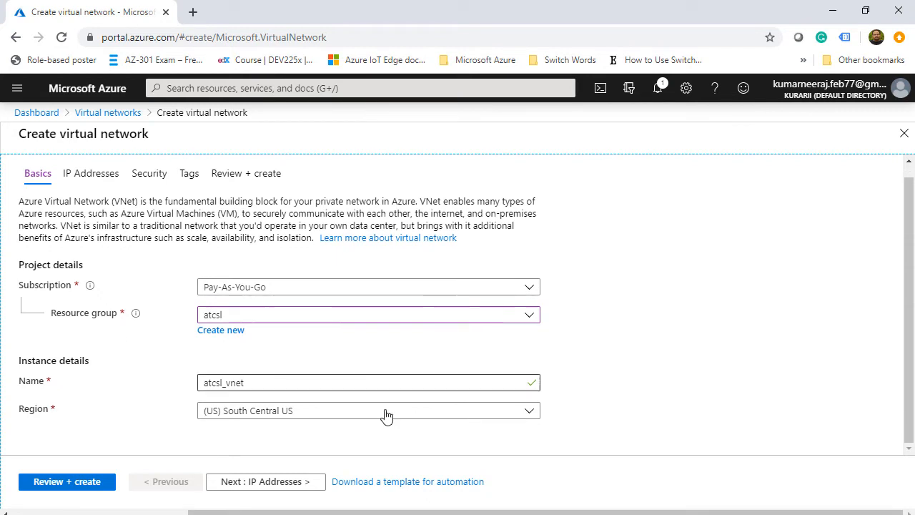
left_click(379, 414)
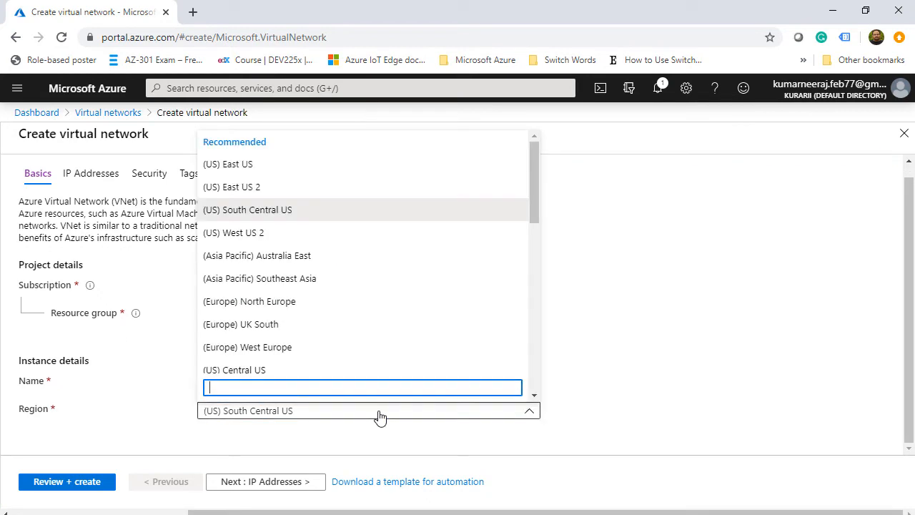
left_click(265, 187)
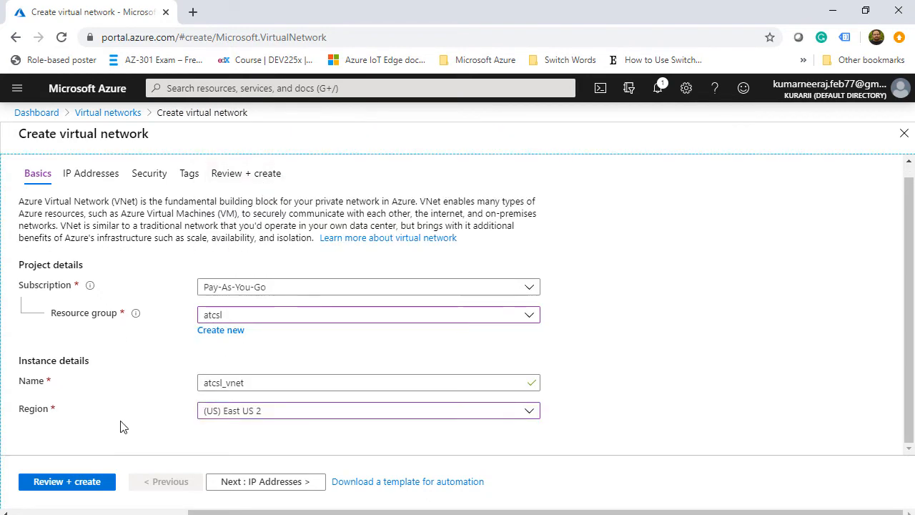
Add a subnet named storagesubnet with the address range 10.0.1.0/24 to the virtual network's IP address settings.
left_click(116, 182)
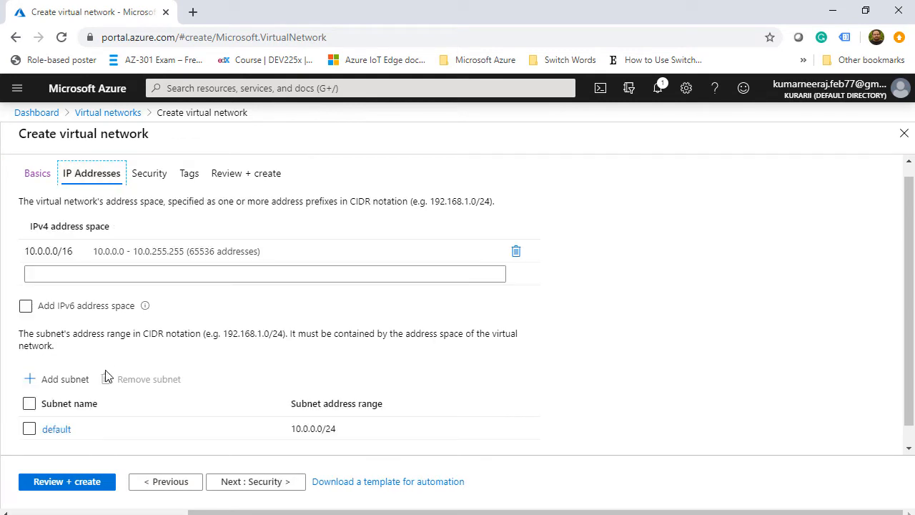
scroll(107, 386, "down", 1)
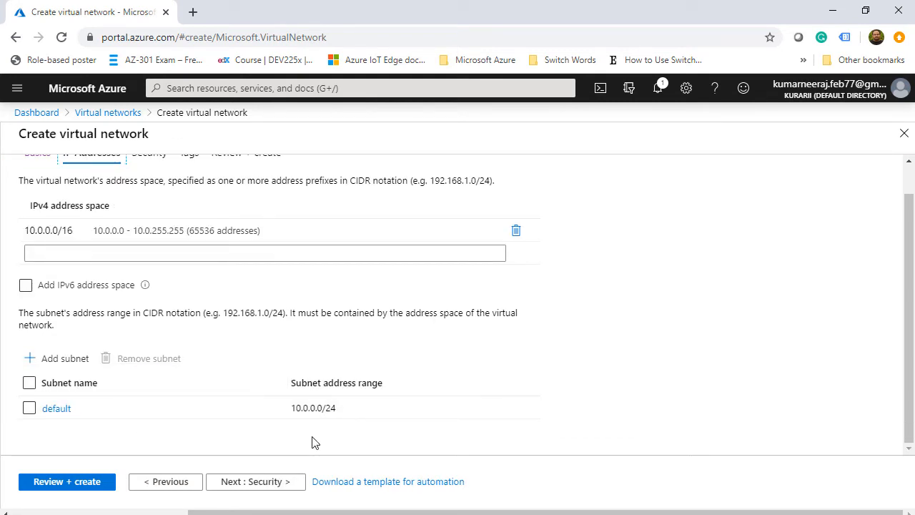
left_click(68, 359)
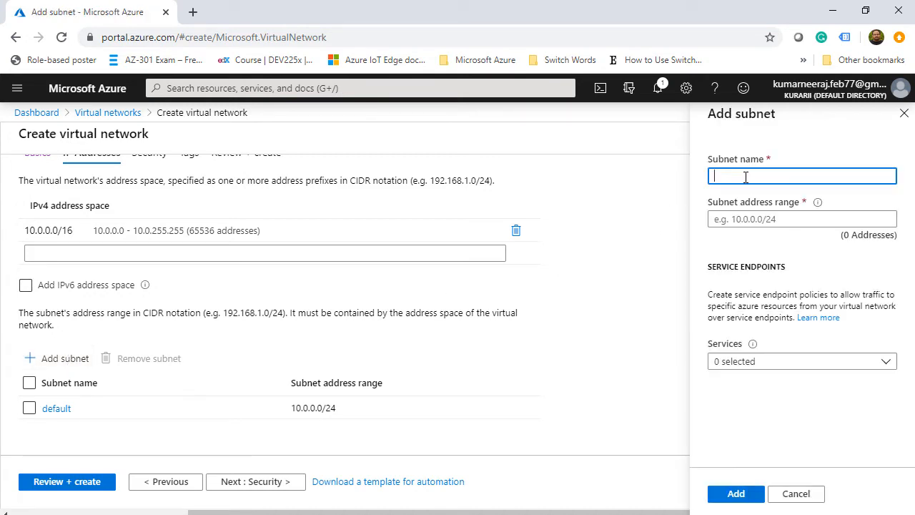
type("storagesubnet")
left_click(754, 222)
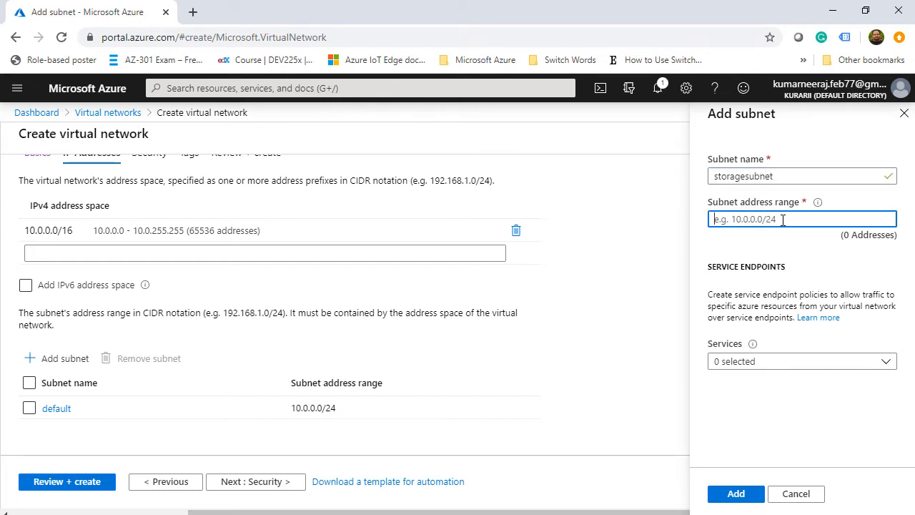
type("10.0.1.0/24")
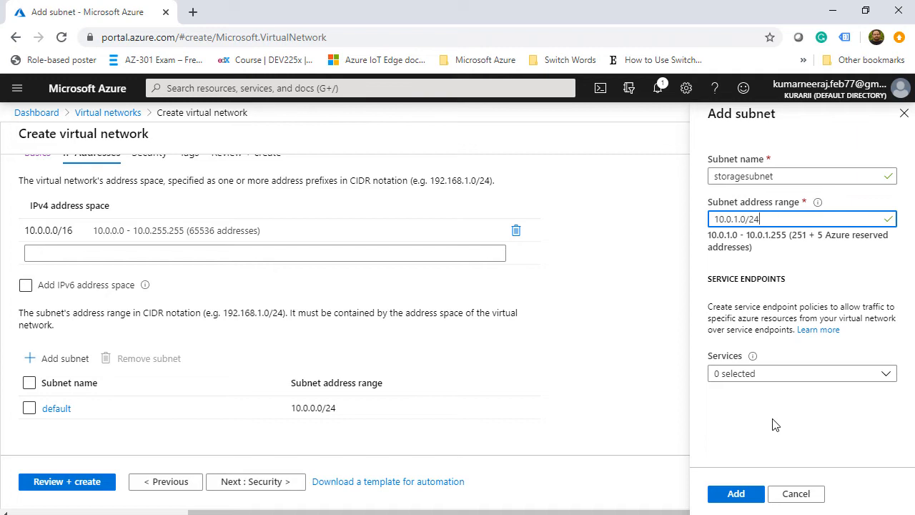
left_click(737, 494)
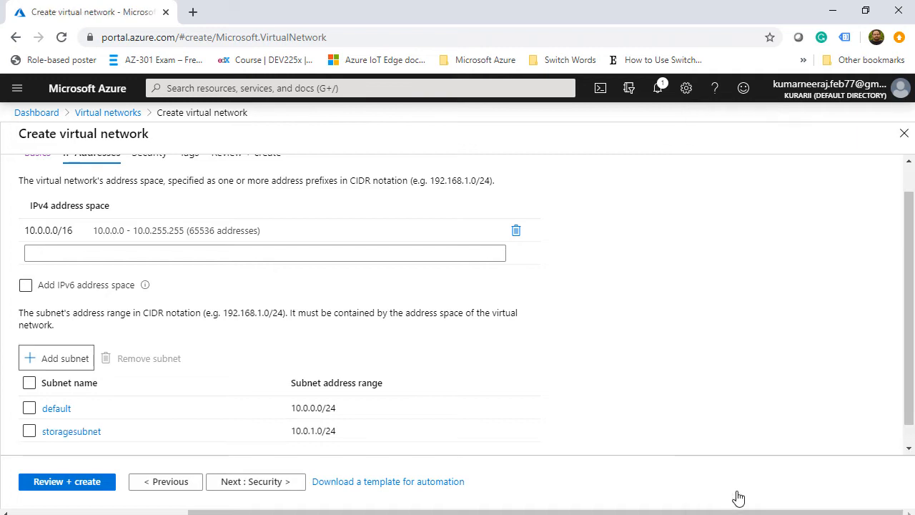
Add another subnet named GateWaySubnet with the address range 10.0.2.0/24.
left_click(46, 360)
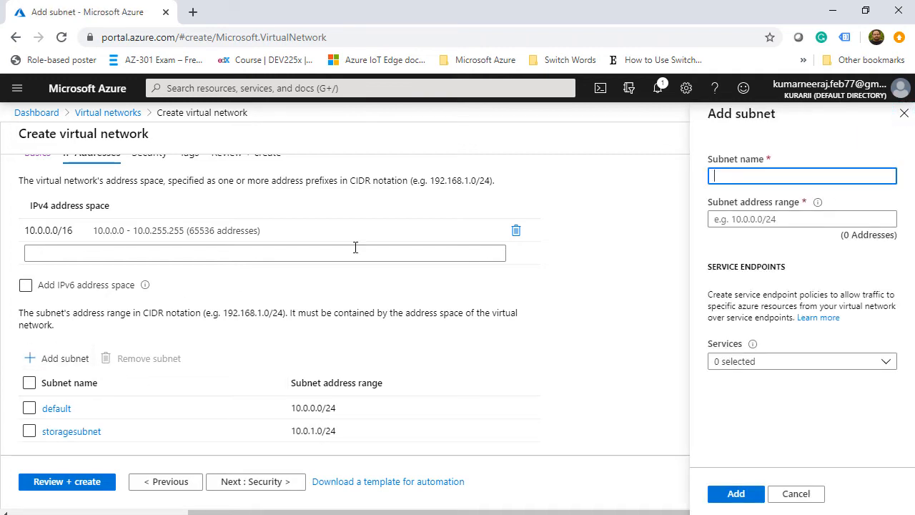
type("GateWaySubnet")
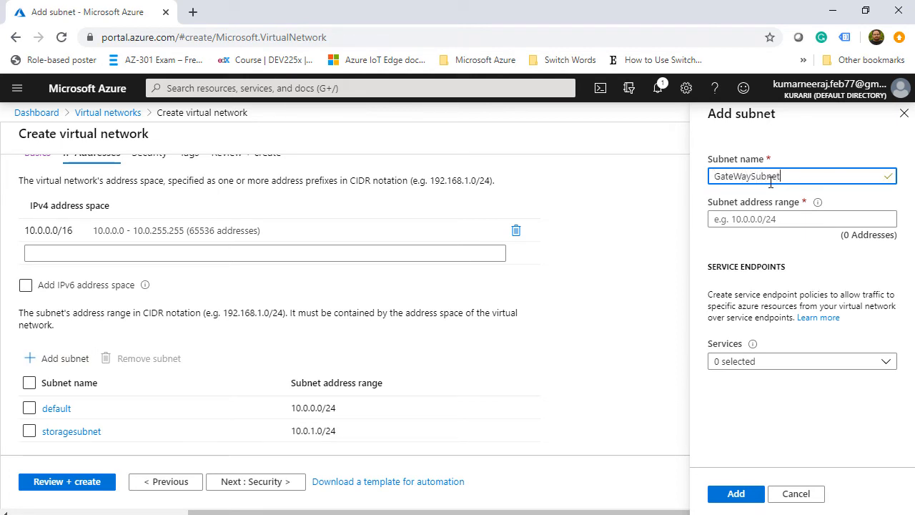
left_click(777, 219)
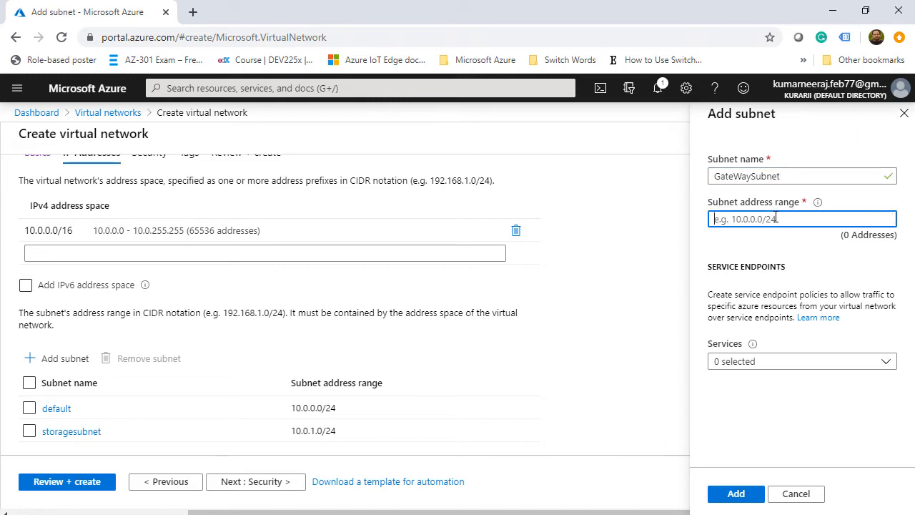
type("10.0.2.4/24")
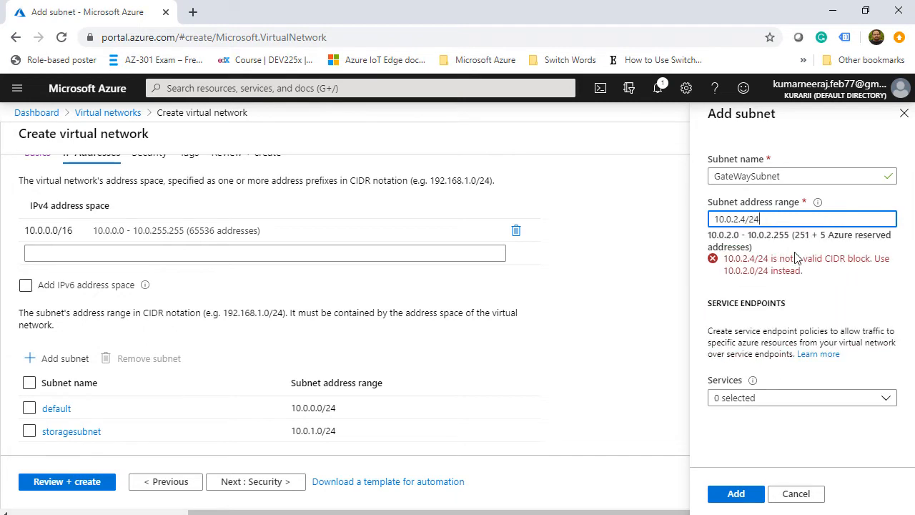
left_click(872, 308)
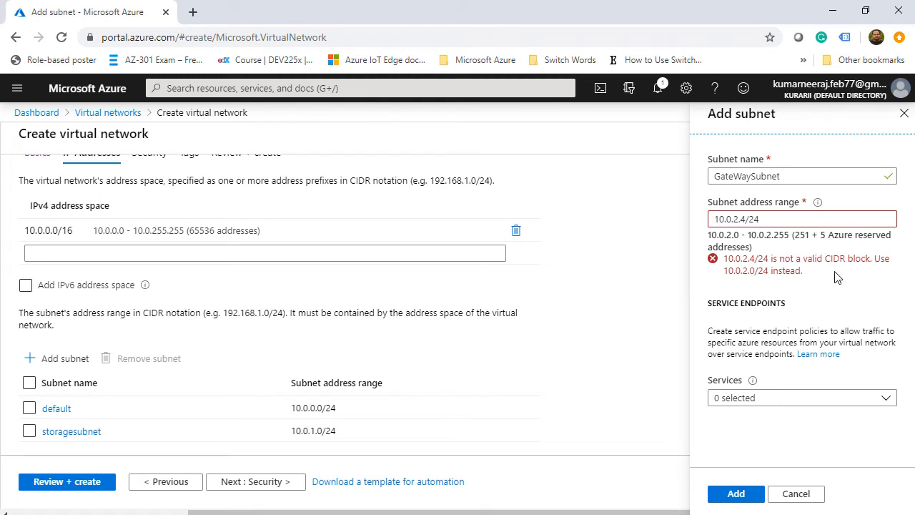
left_click(742, 220)
double_click(743, 220)
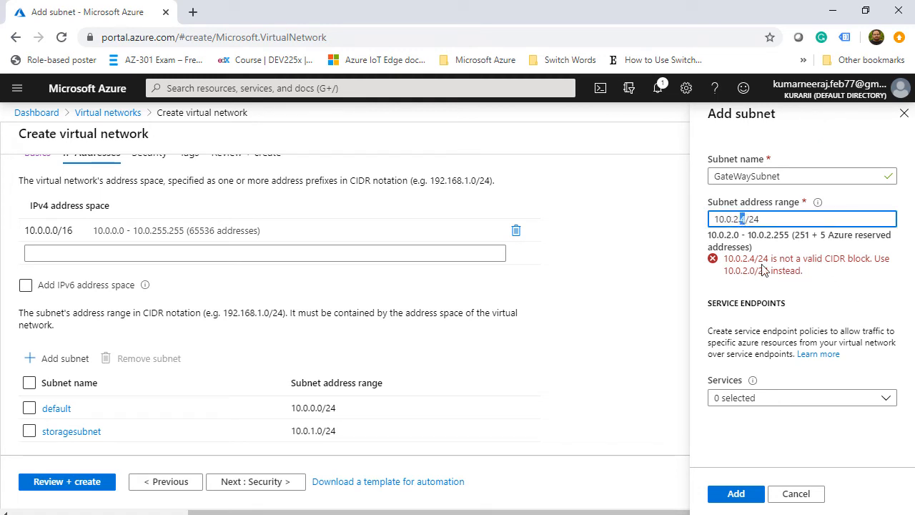
key("Right")
key("BackSpace")
type("0")
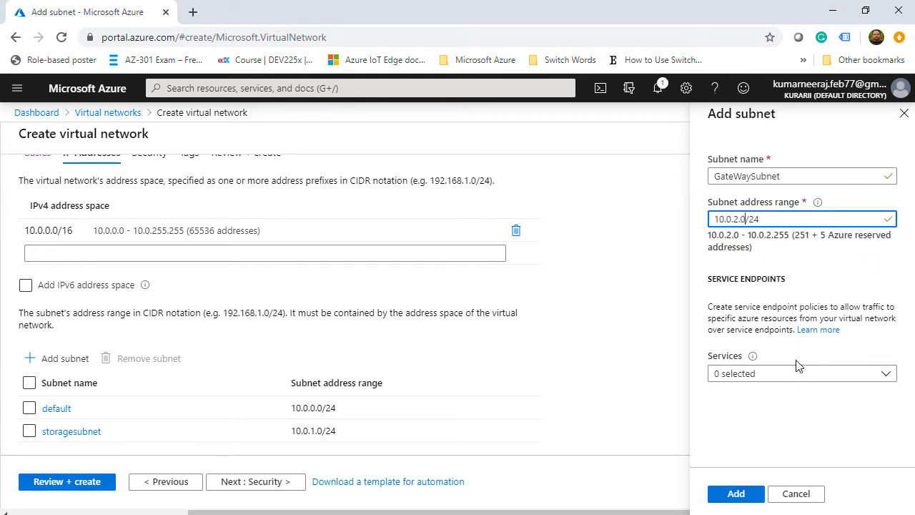
left_click(737, 494)
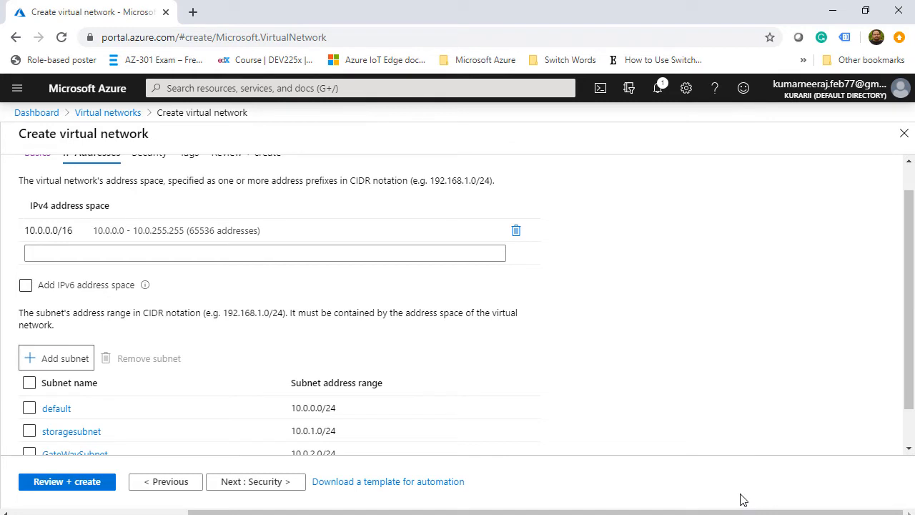
Review and create the virtual network, and open the deployed network's list of subnets.
scroll(518, 360, "down", 1)
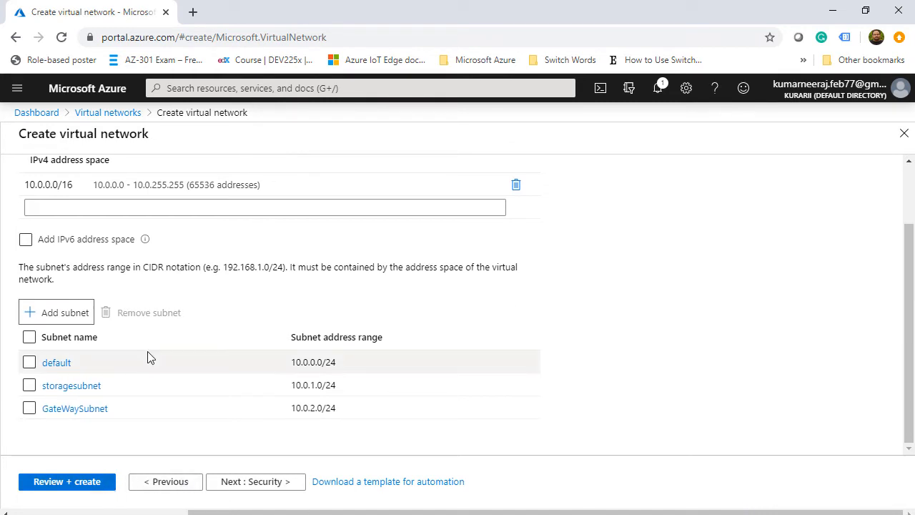
scroll(147, 353, "up", 2)
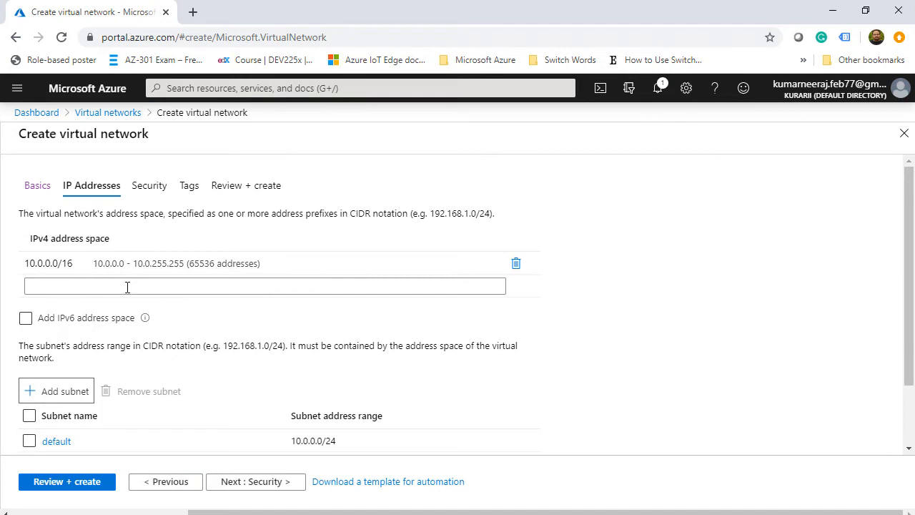
left_click(84, 481)
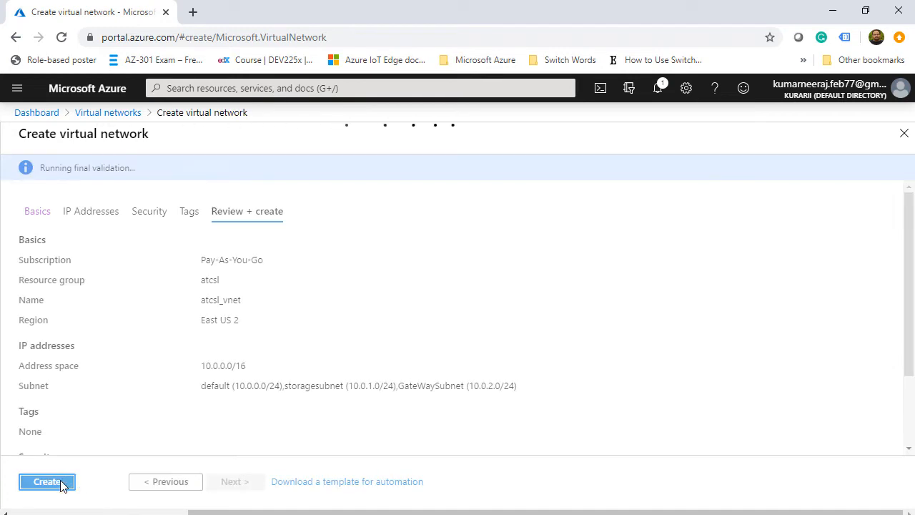
left_click(48, 482)
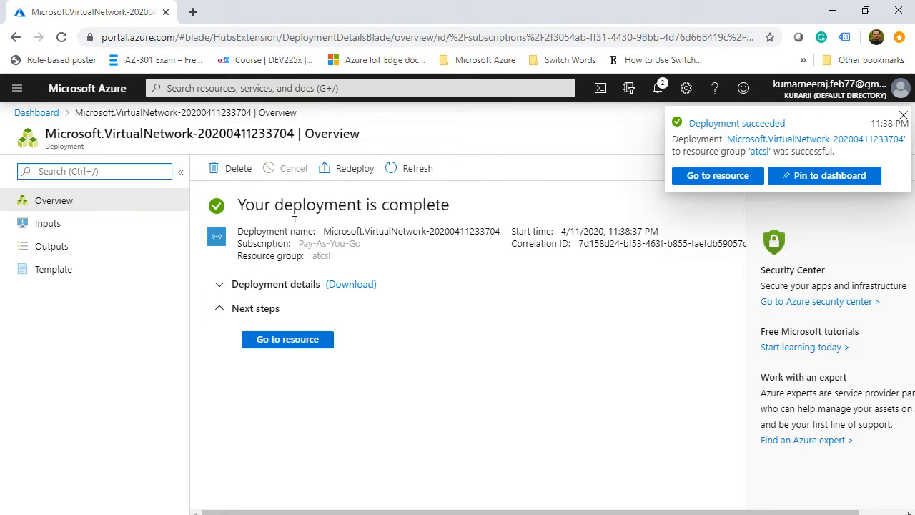
left_click(307, 348)
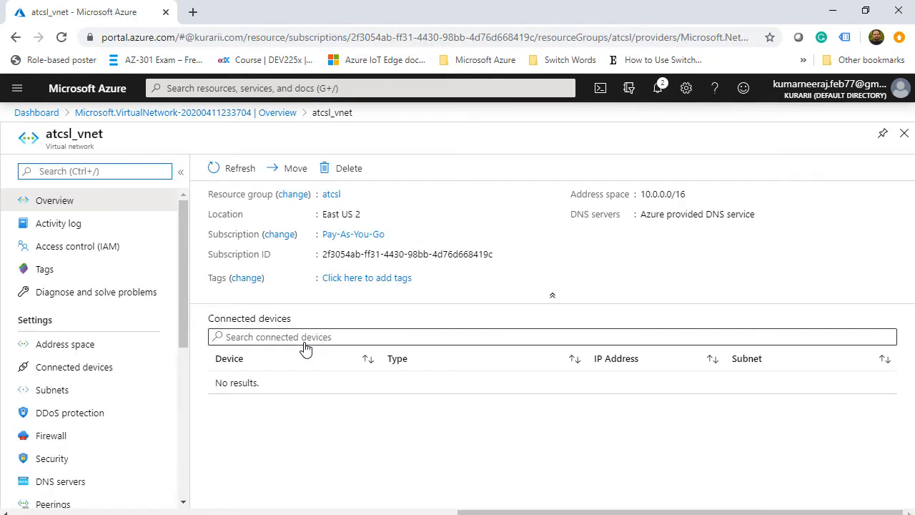
left_click(61, 391)
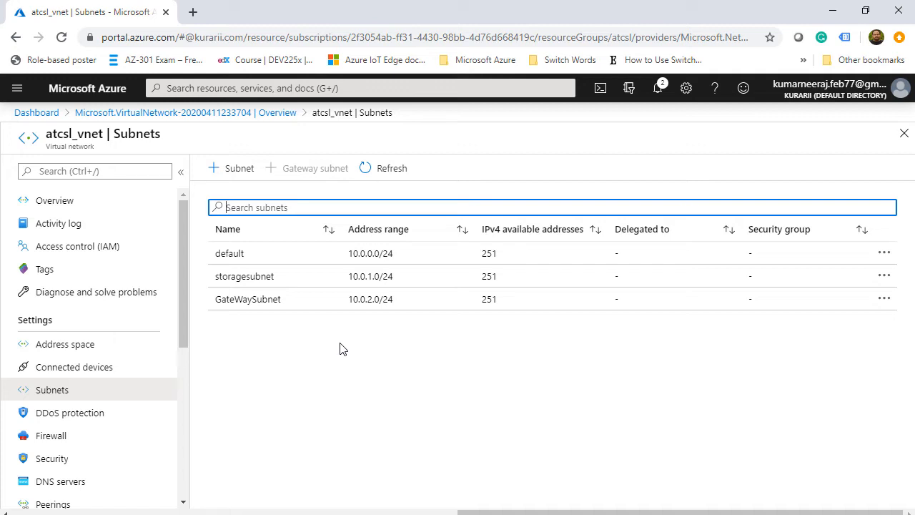
Search the portal for virtual network gateways and start creating a new virtual network gateway.
left_click(268, 88)
type("virtual")
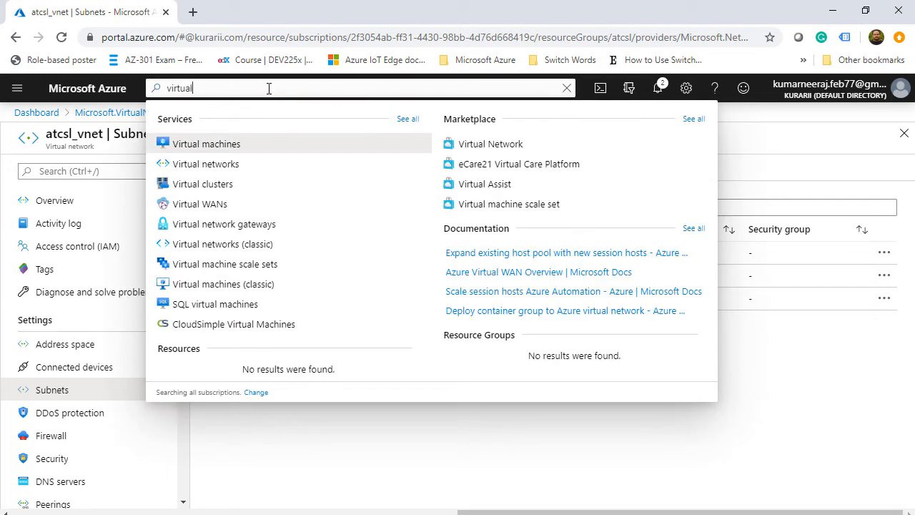
type(" network")
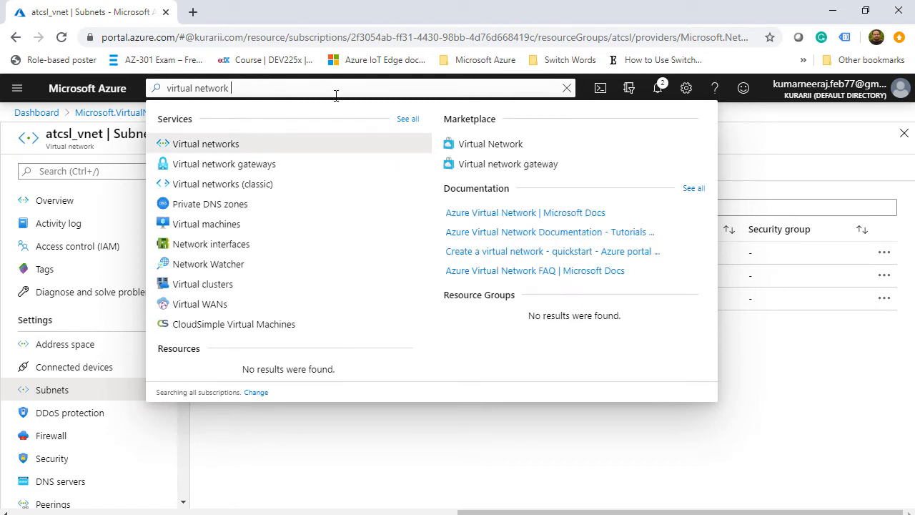
left_click(250, 165)
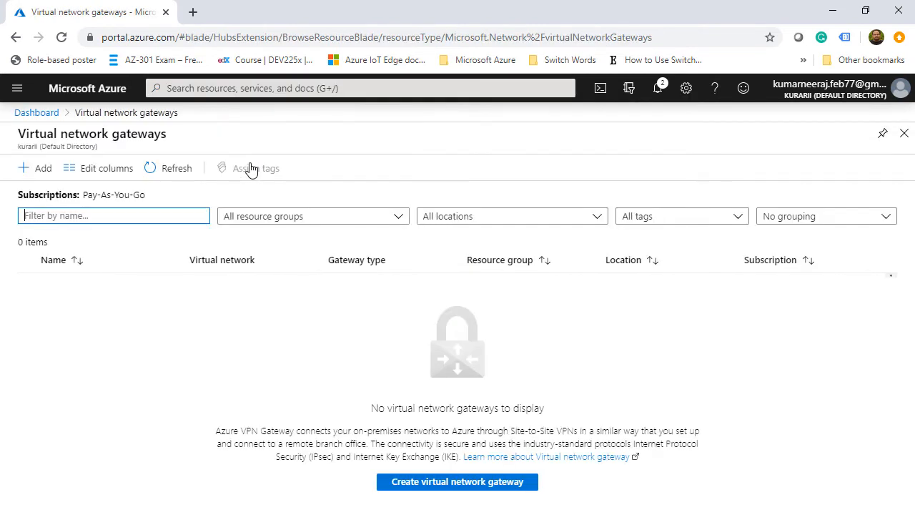
left_click(41, 170)
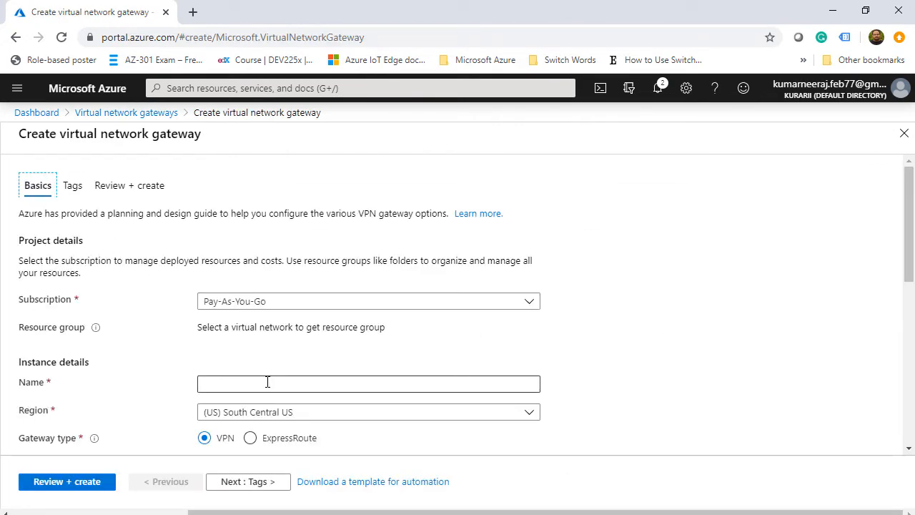
Name the virtual network gateway atcsl_vng and set its region to (US) East US 2.
left_click(271, 386)
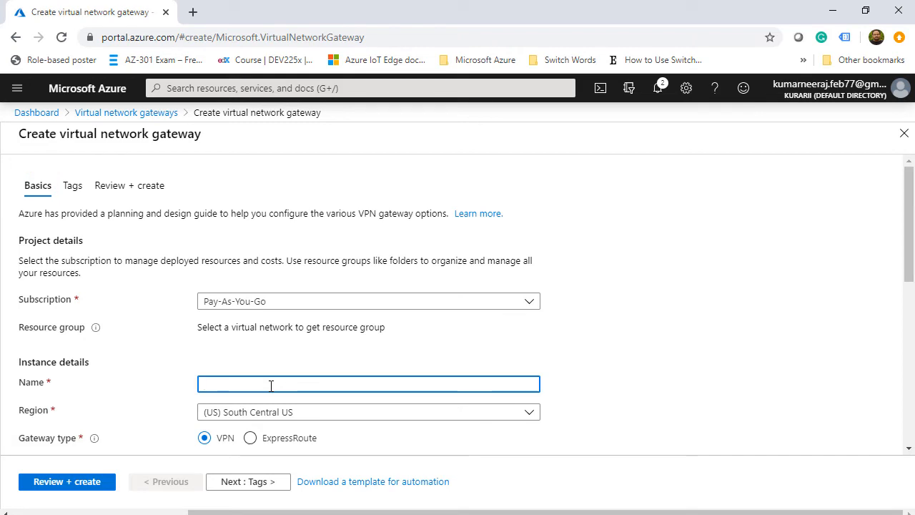
type("atcsl_vng")
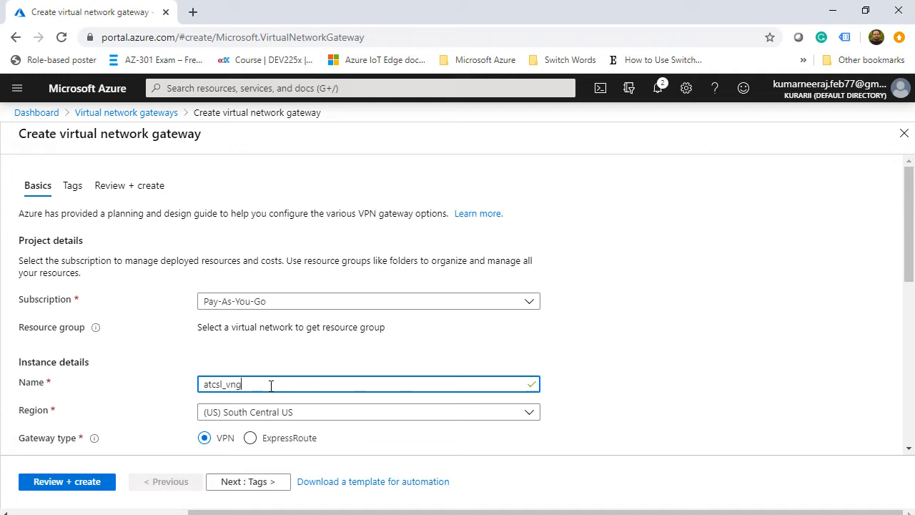
left_click(620, 408)
scroll(620, 408, "down", 2)
left_click(394, 273)
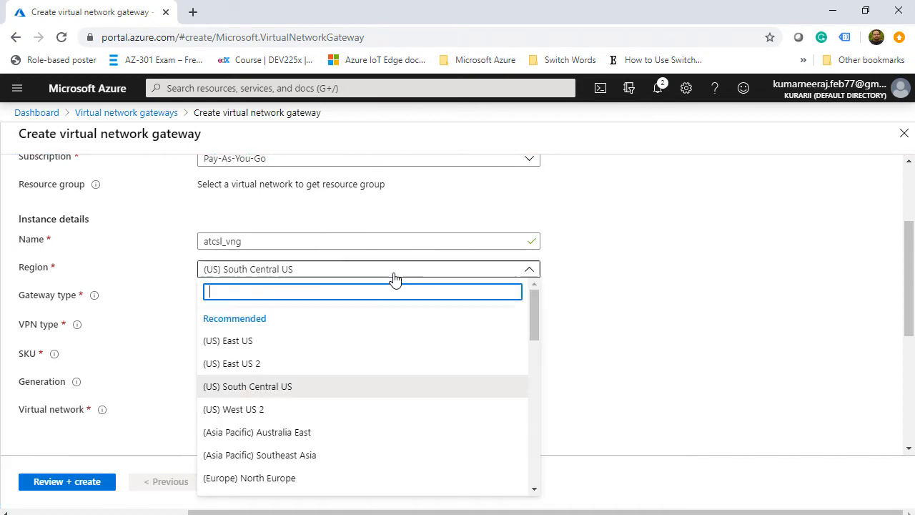
left_click(332, 363)
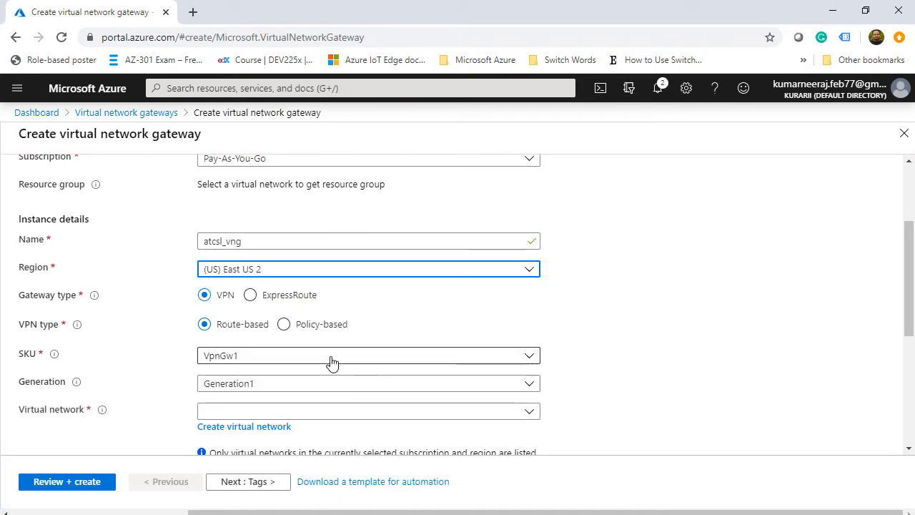
Assign the gateway to the virtual network atcsl_vnet and name its new public IP address vngip.
scroll(629, 381, "down", 2)
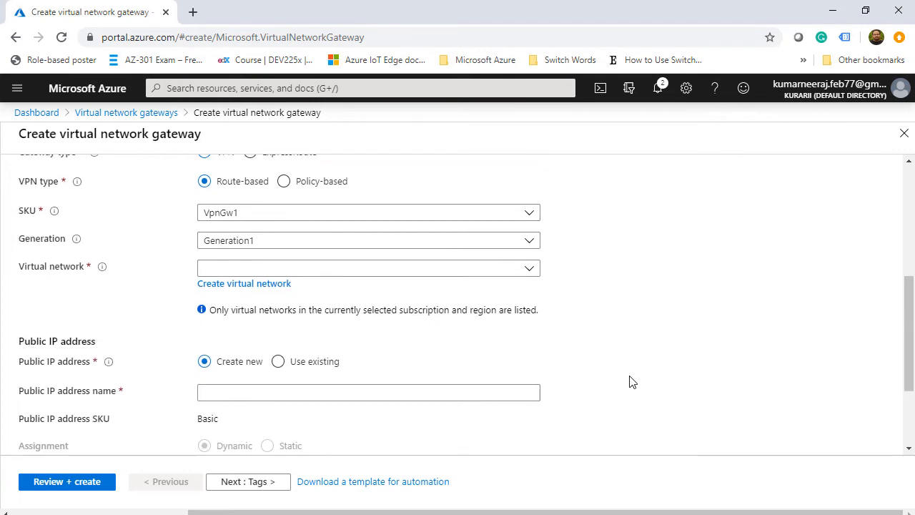
left_click(303, 278)
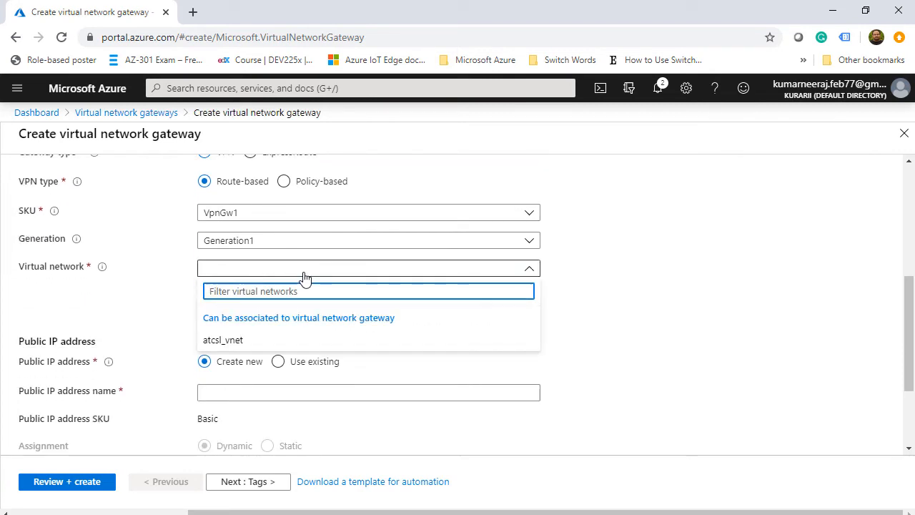
left_click(236, 341)
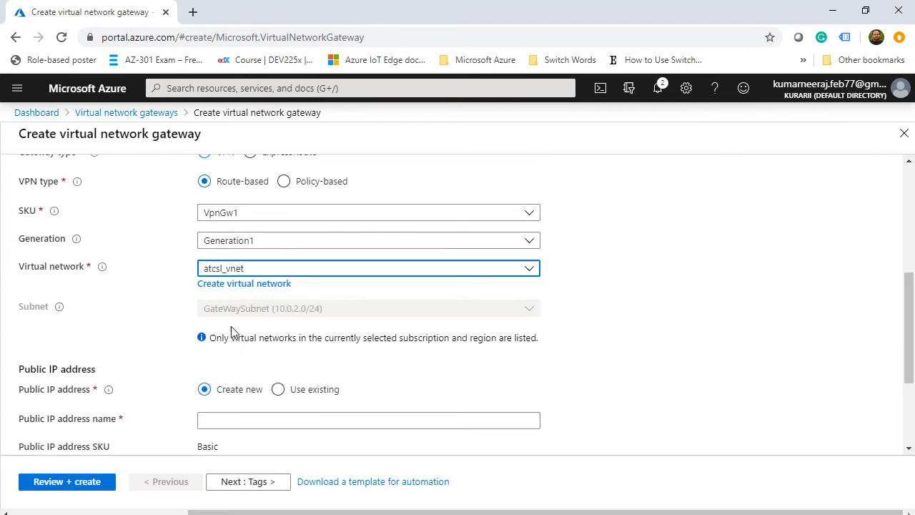
scroll(643, 306, "down", 2)
left_click(259, 278)
type("v")
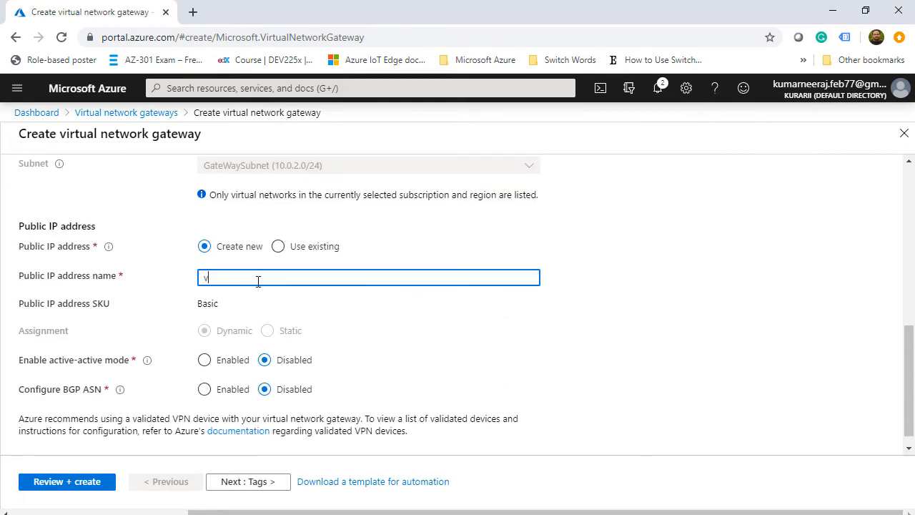
type("ngip")
Review and create the virtual network gateway, and open the deployed resource.
left_click(66, 481)
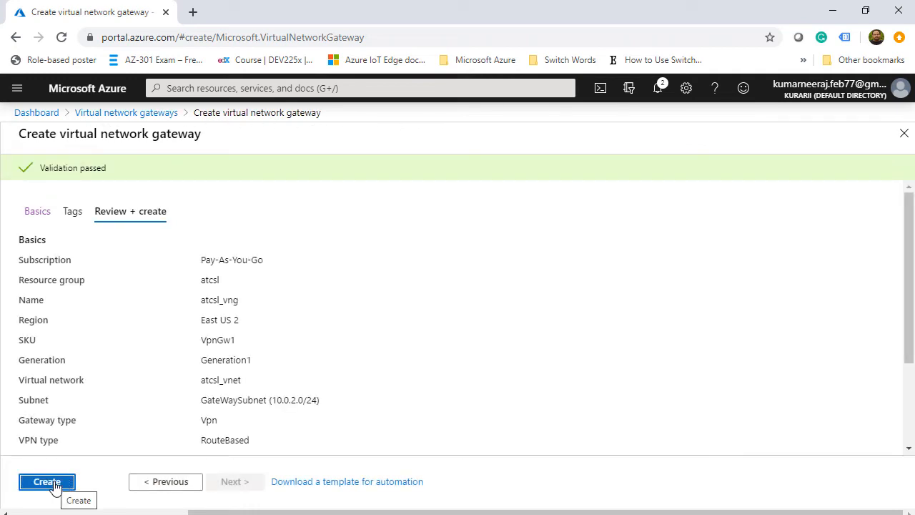
left_click(47, 481)
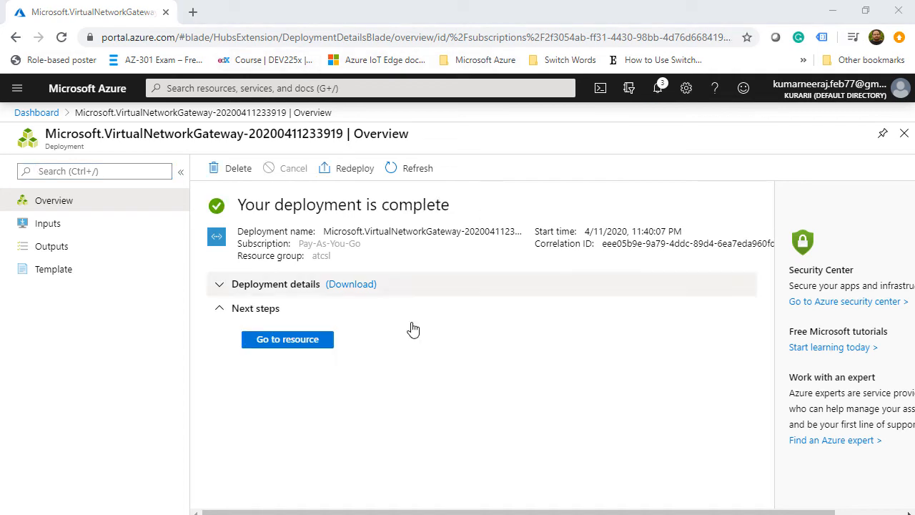
left_click(301, 341)
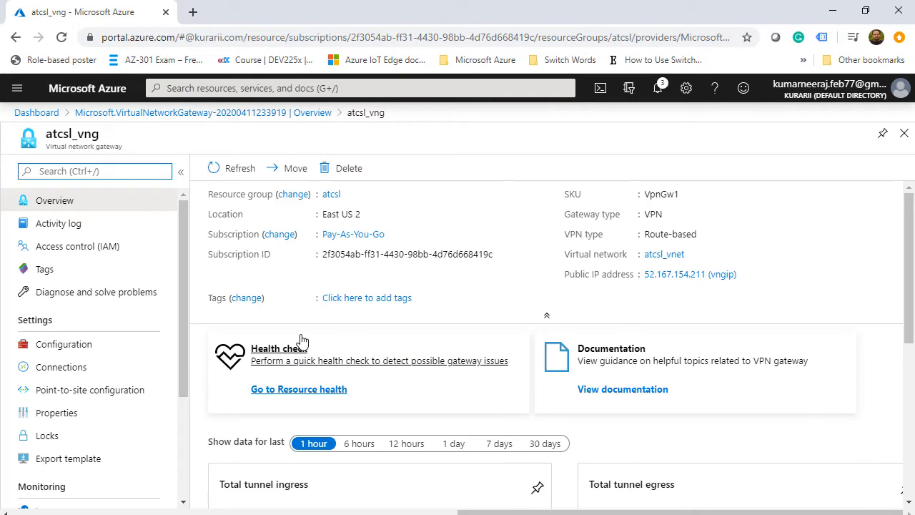
Open the gateway's point-to-site configuration and set the address pool to 172.16.0.0/24.
left_click(89, 392)
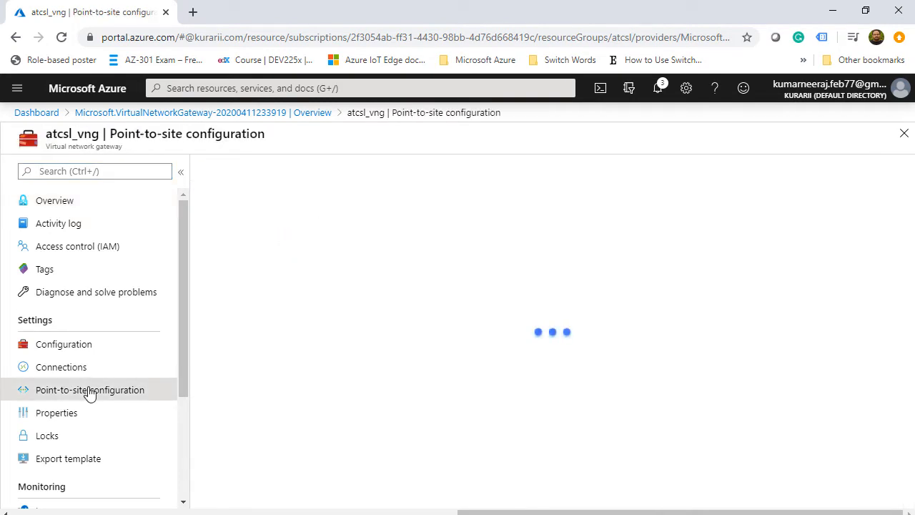
left_click(237, 215)
left_click(238, 212)
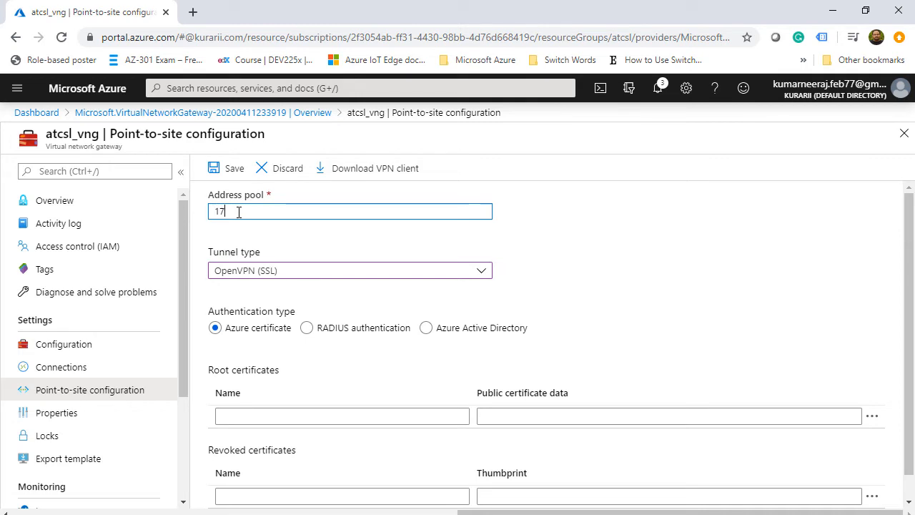
type("6.0.0/24")
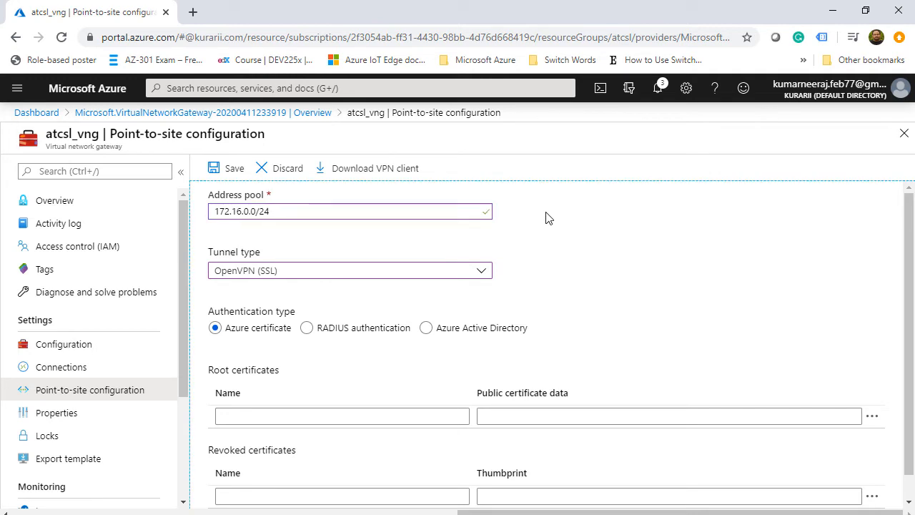
Set the tunnel type of the point-to-site configuration to SSTP (SSL).
scroll(547, 220, "down", 1)
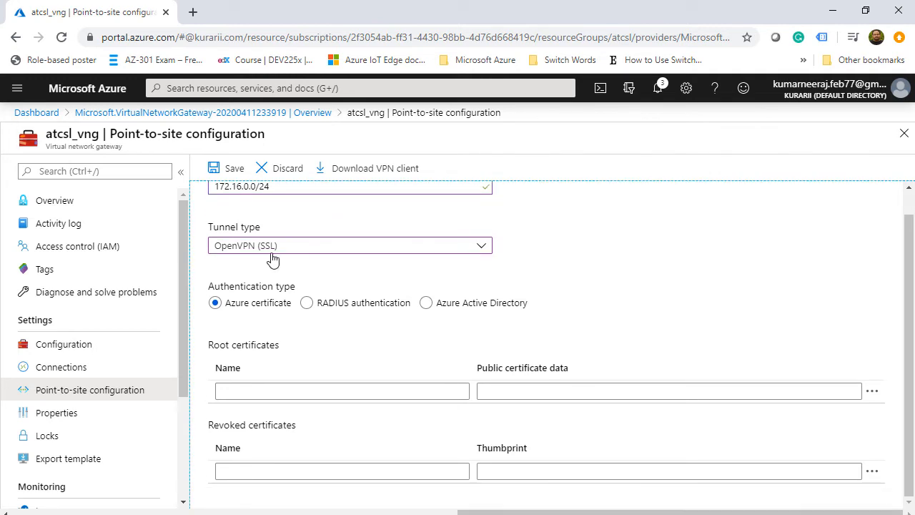
left_click(316, 247)
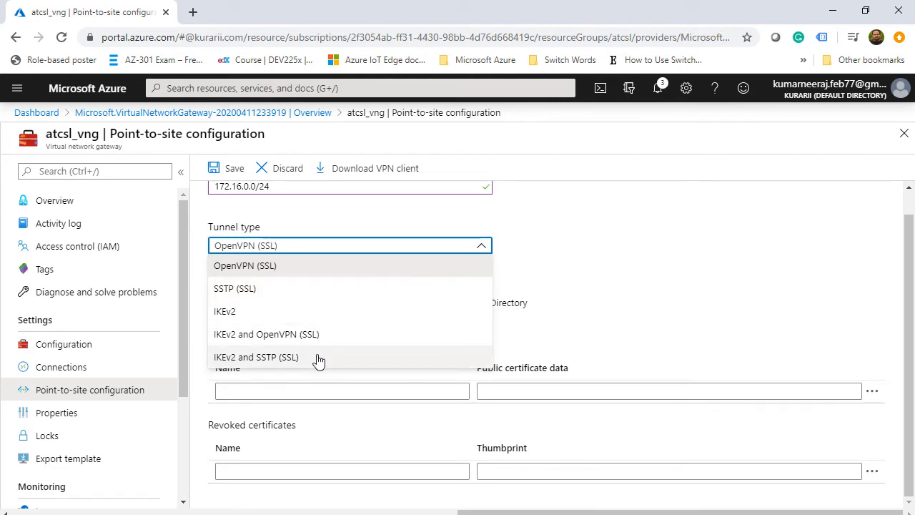
left_click(304, 289)
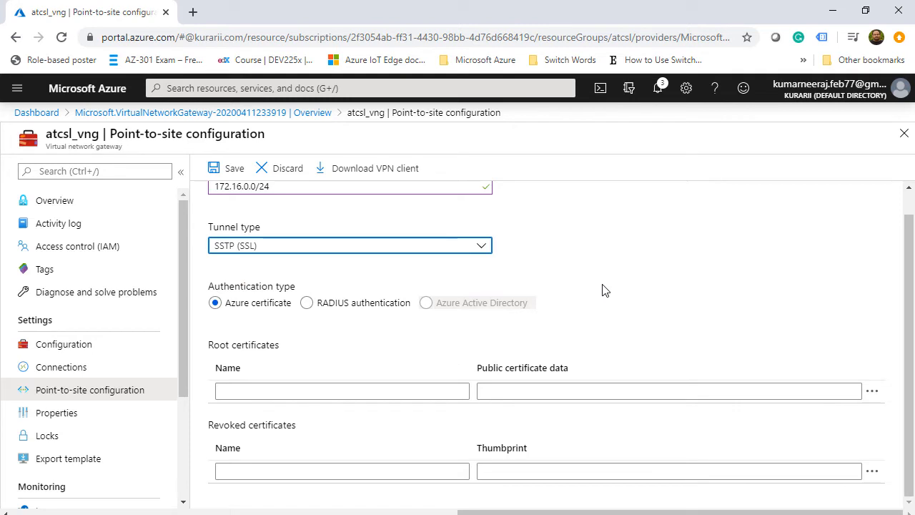
left_click(632, 291)
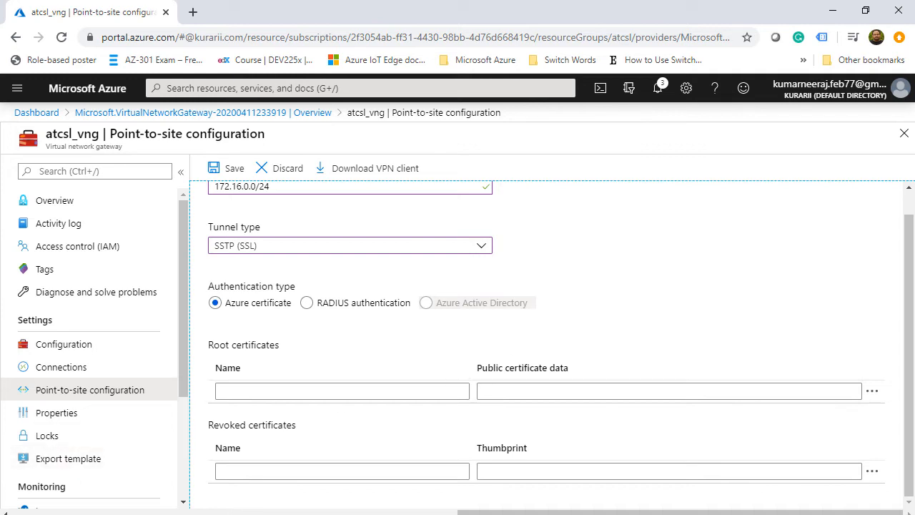
Add a root certificate named atcslvngcert with the copied public certificate data pasted in.
key("alt+Tab")
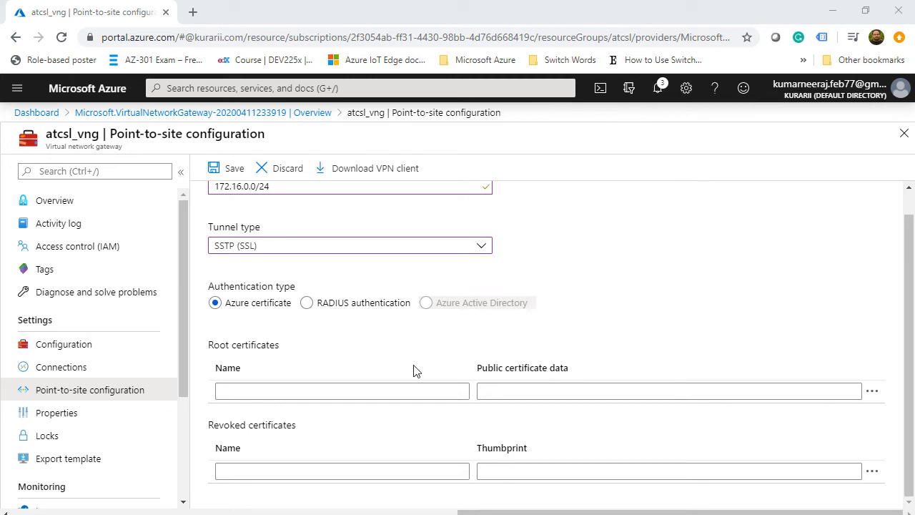
left_click(502, 391)
key("ctrl+v")
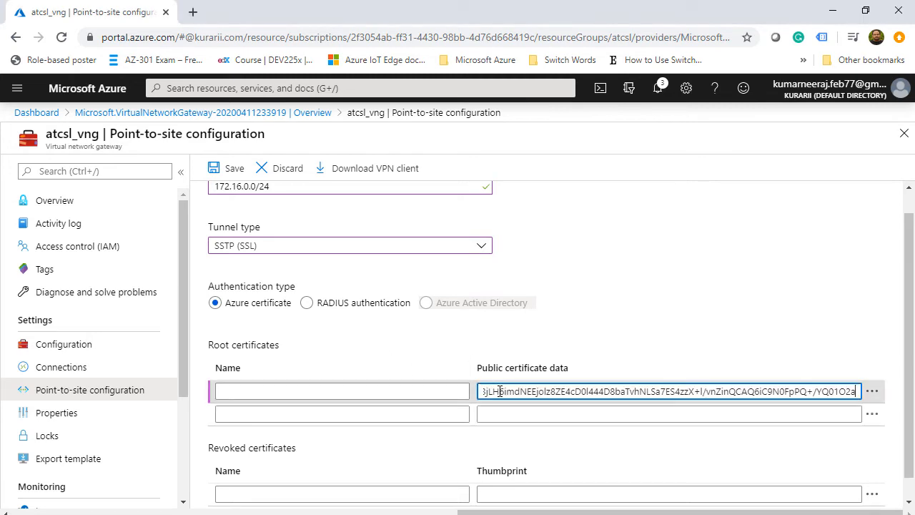
left_click(346, 390)
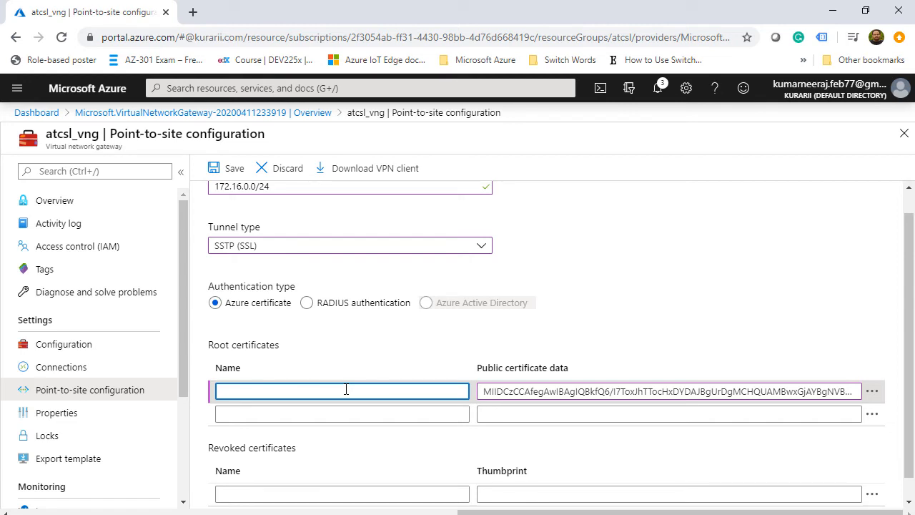
type("atcslvngcert")
left_click(680, 344)
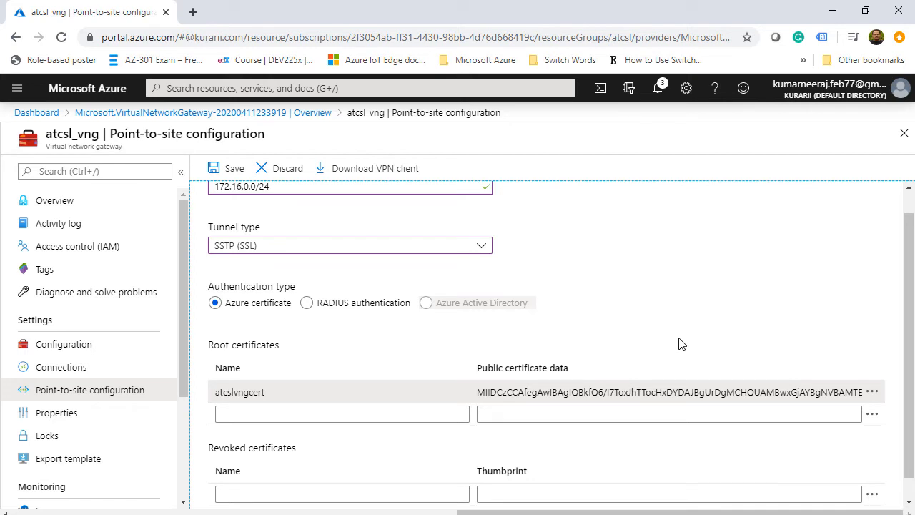
Save the point-to-site configuration and download the VPN client package.
scroll(680, 344, "down", 1)
left_click(232, 177)
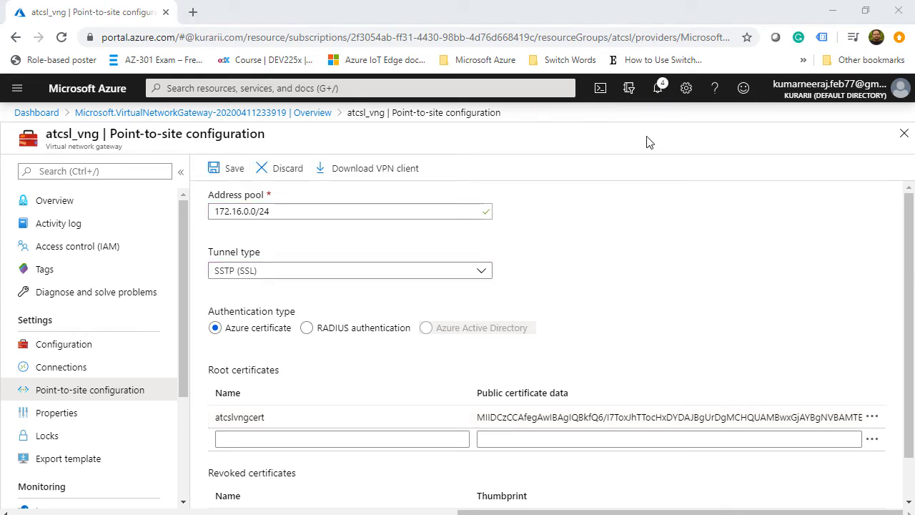
left_click(382, 171)
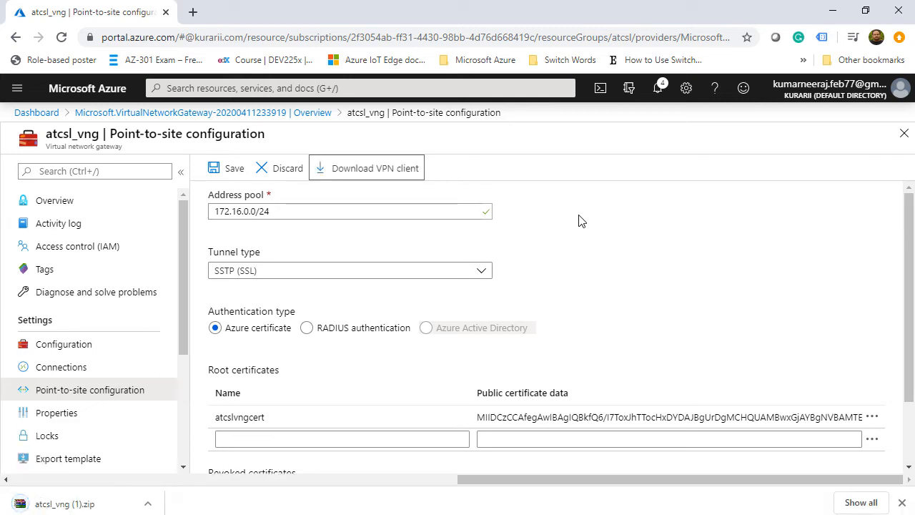
left_click(902, 502)
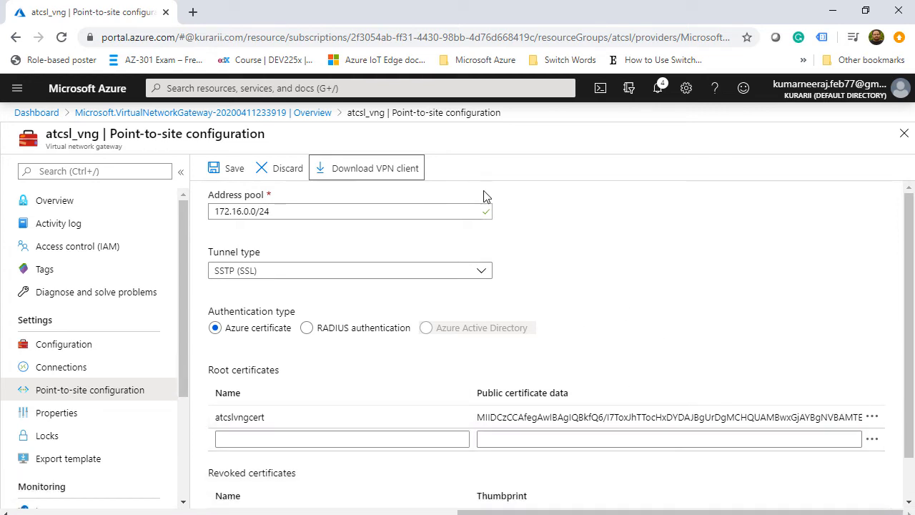
Open the storage accounts service, start creating a storage account, and assign it to the atcsl resource group.
left_click(366, 88)
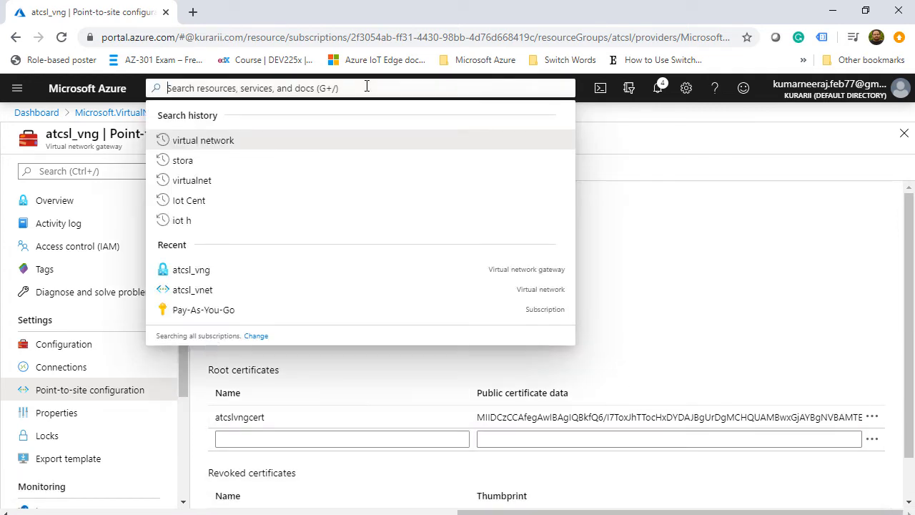
type("storage acc")
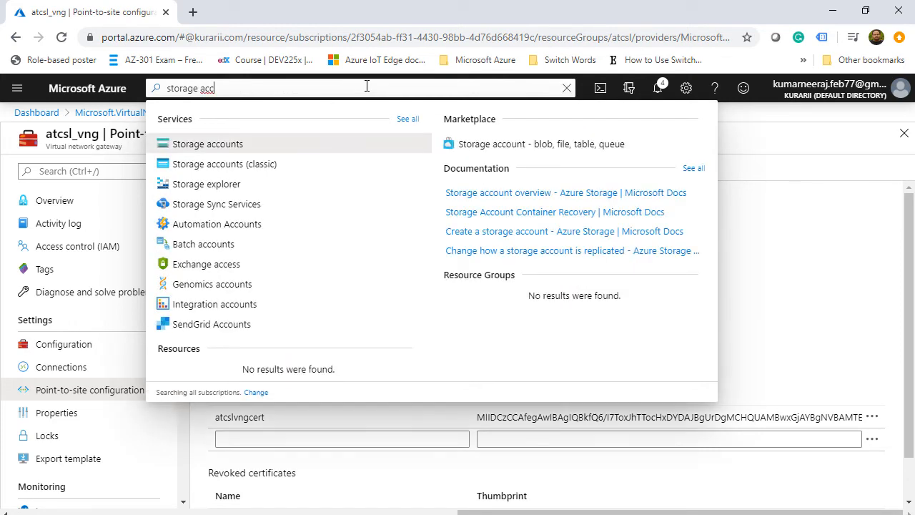
left_click(331, 148)
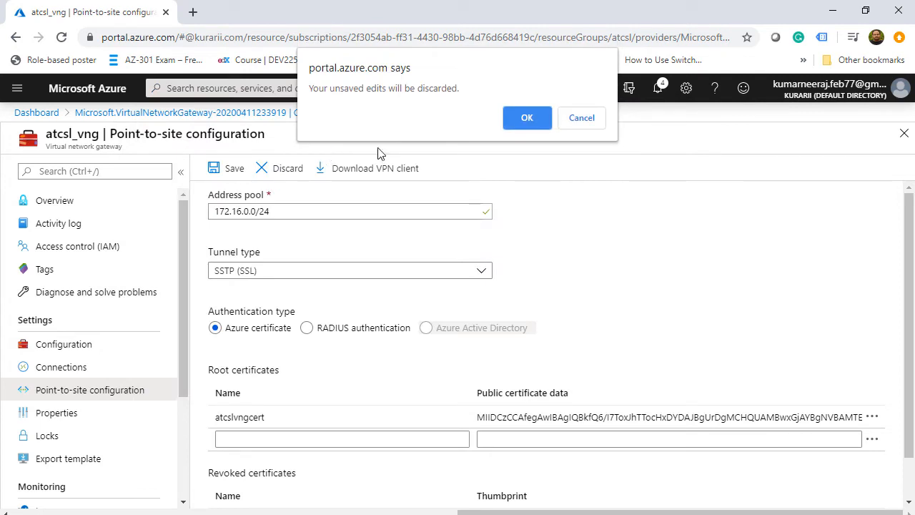
left_click(526, 119)
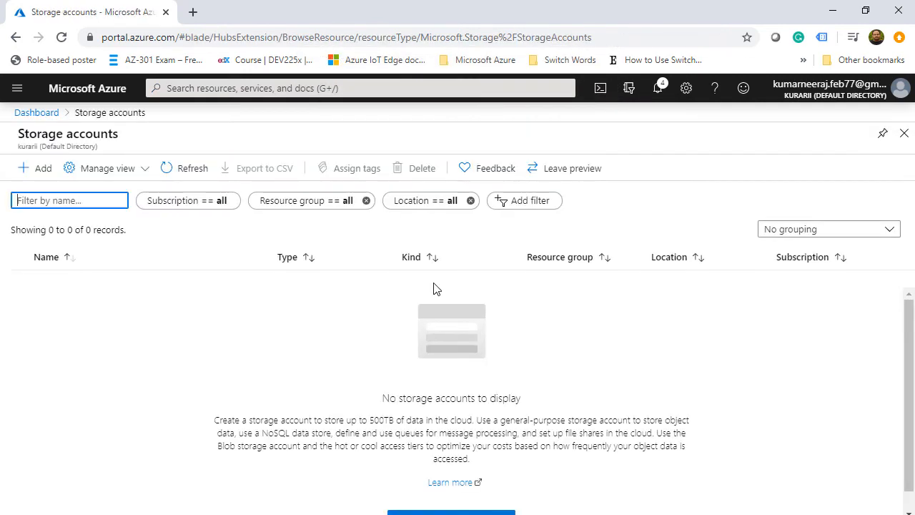
left_click(40, 171)
left_click(231, 365)
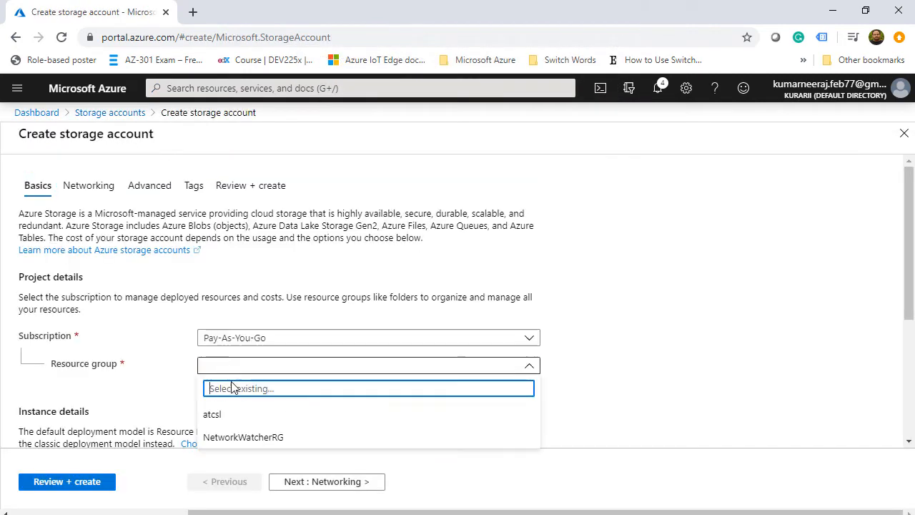
left_click(218, 416)
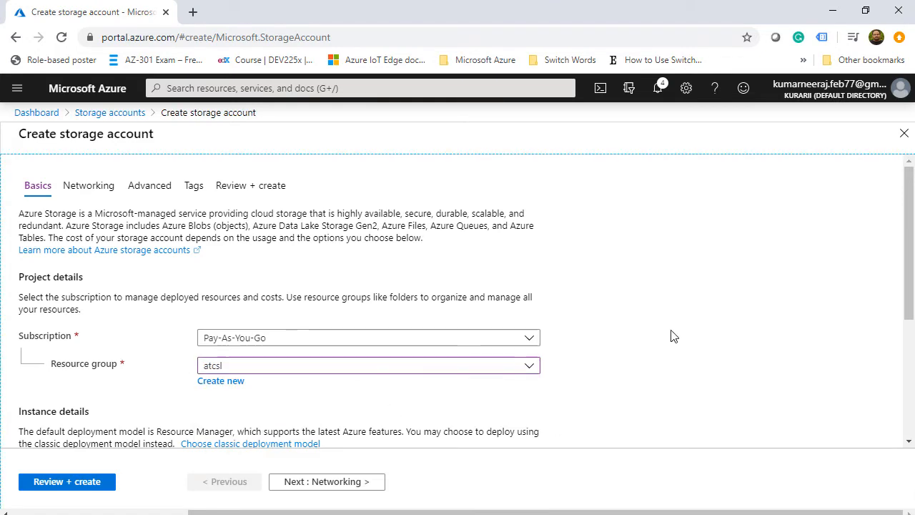
Name the storage account atcslstoragefs in the instance details.
scroll(673, 336, "down", 2)
scroll(672, 336, "down", 2)
left_click(423, 268)
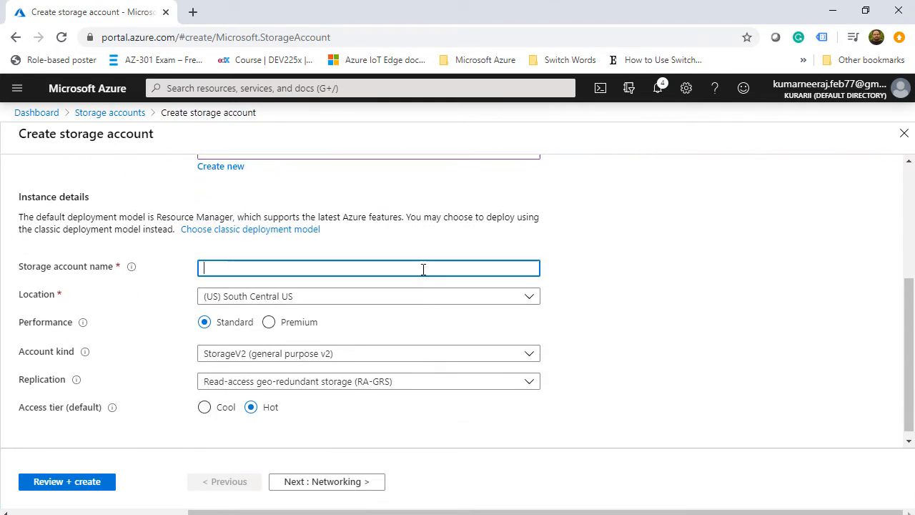
type("atcslstorage")
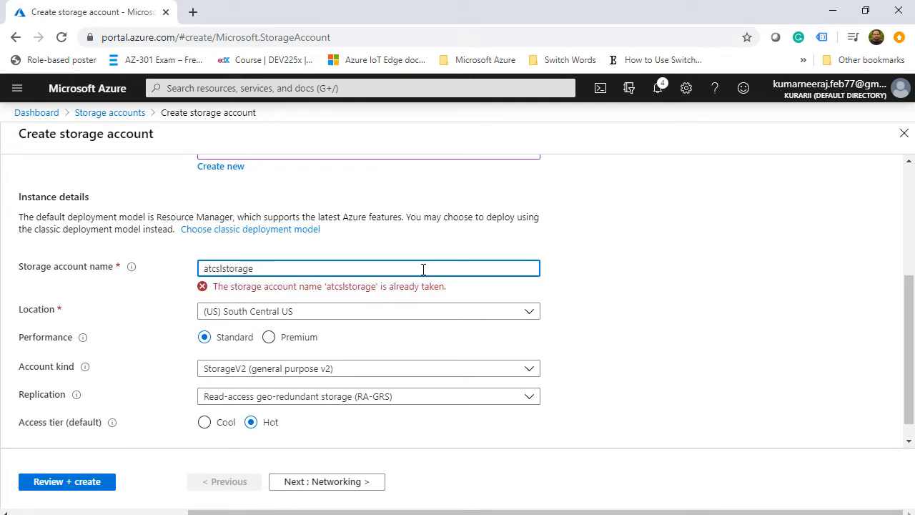
type("fs")
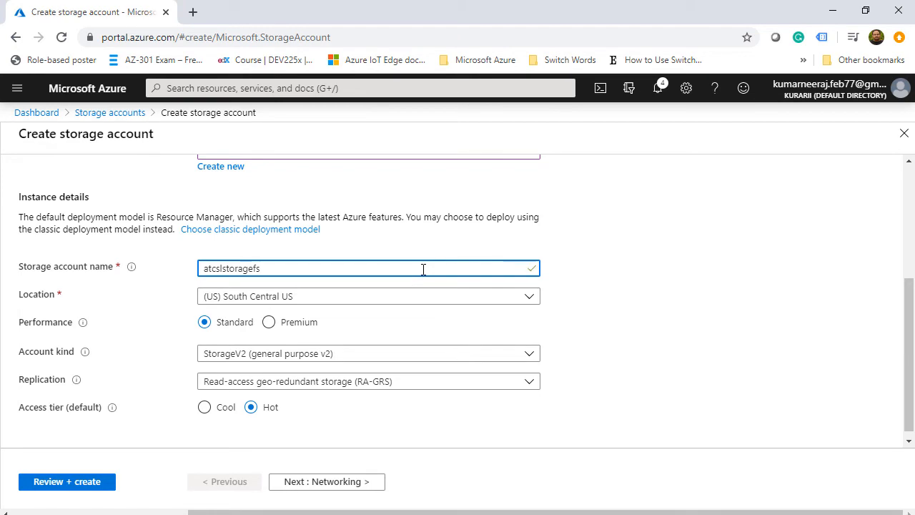
Set the storage account's location to (US) East US 2 and its replication to Locally-redundant storage (LRS), checking the account kind options.
left_click(512, 298)
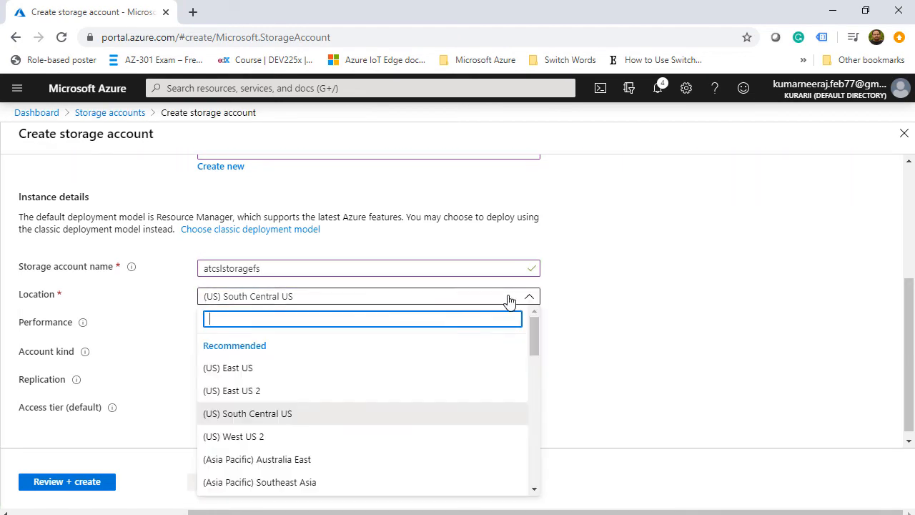
left_click(236, 391)
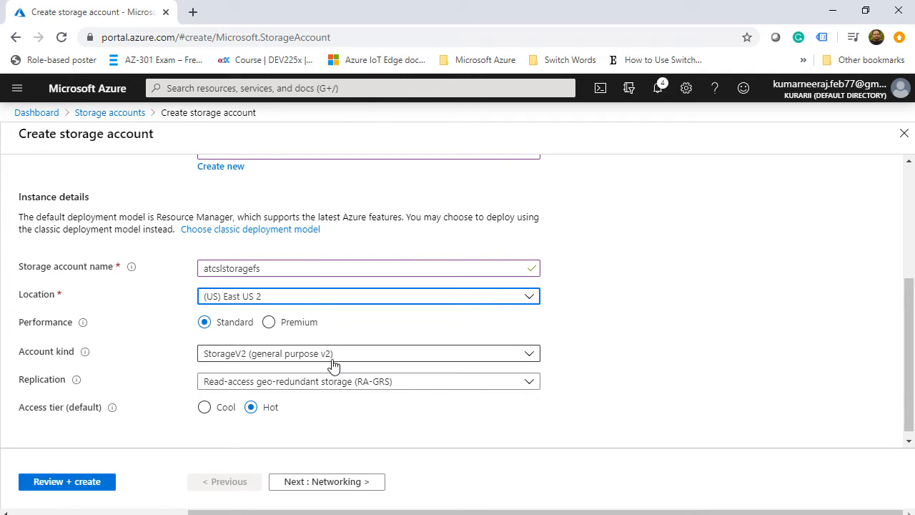
left_click(353, 385)
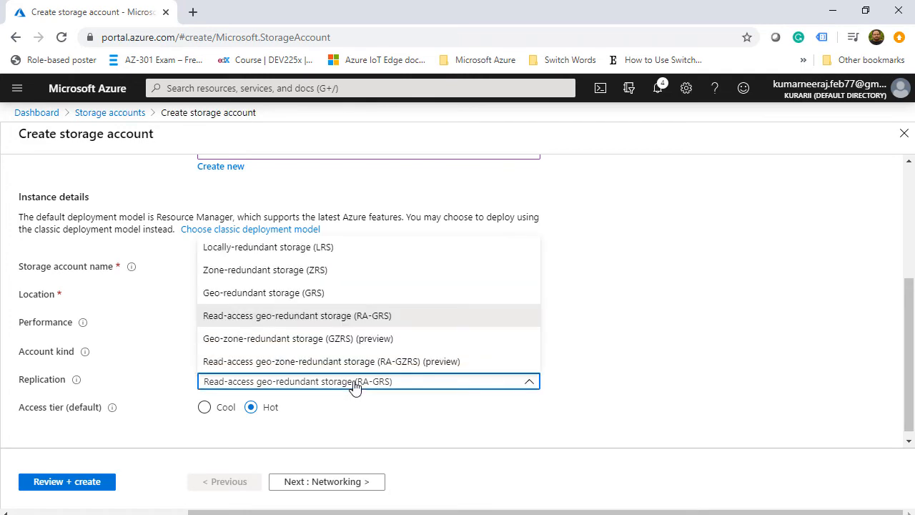
left_click(351, 248)
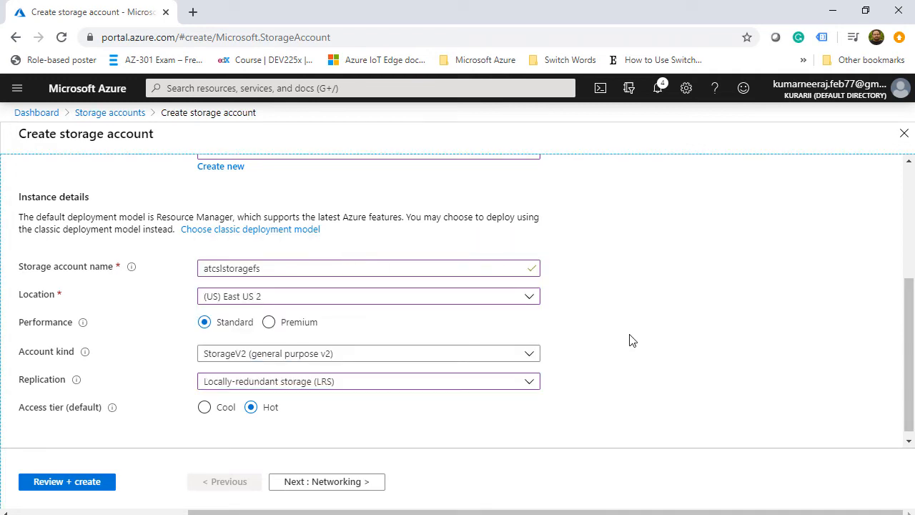
left_click(530, 355)
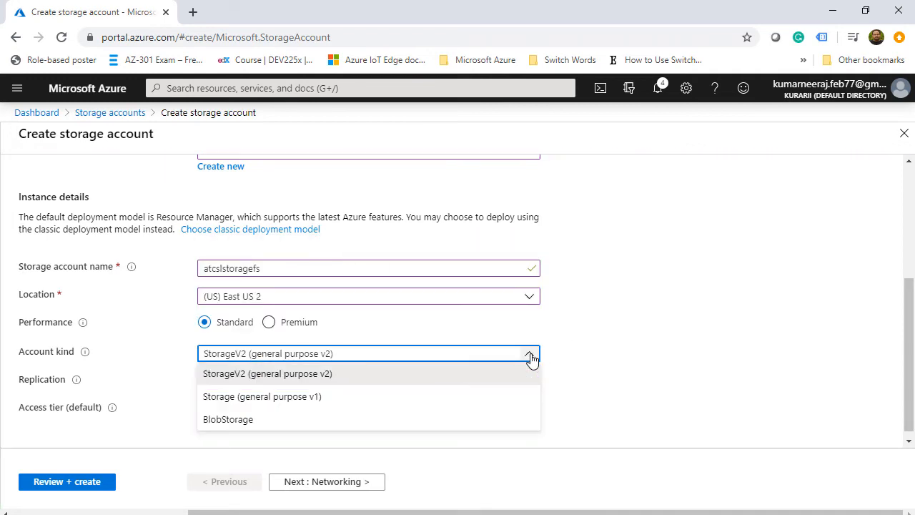
left_click(646, 368)
scroll(646, 368, "down", 1)
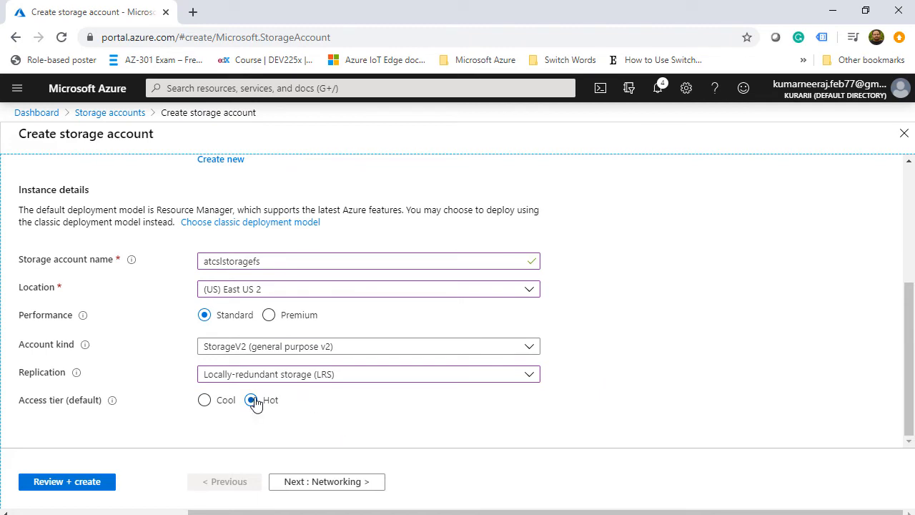
Keep the default networking settings, enable large file shares, and create the storage account.
left_click(330, 486)
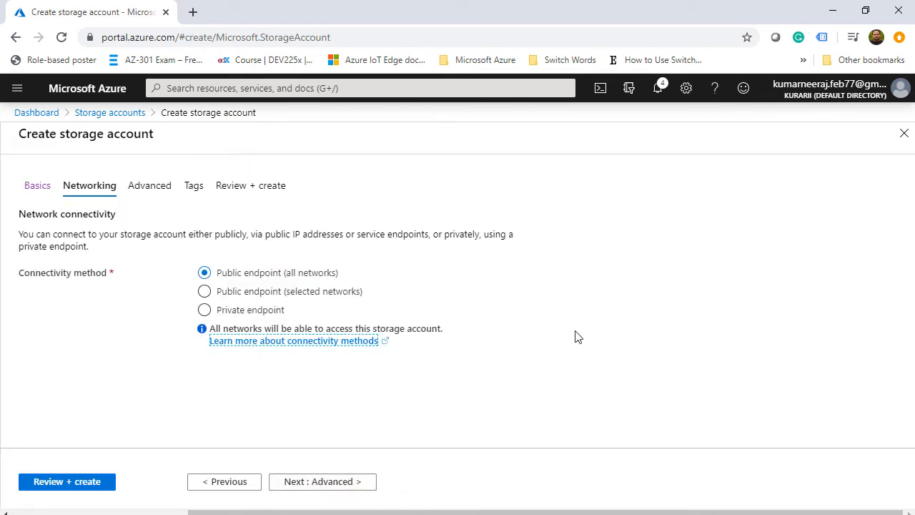
left_click(350, 489)
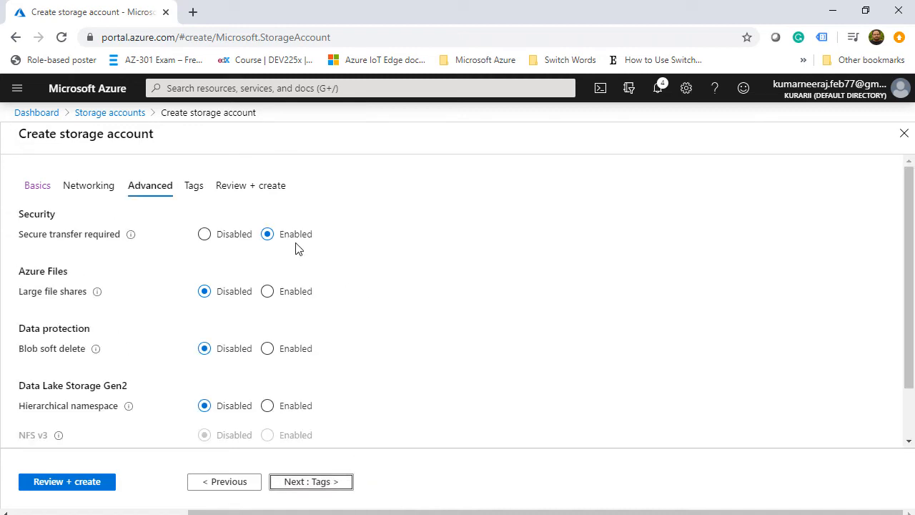
left_click(284, 293)
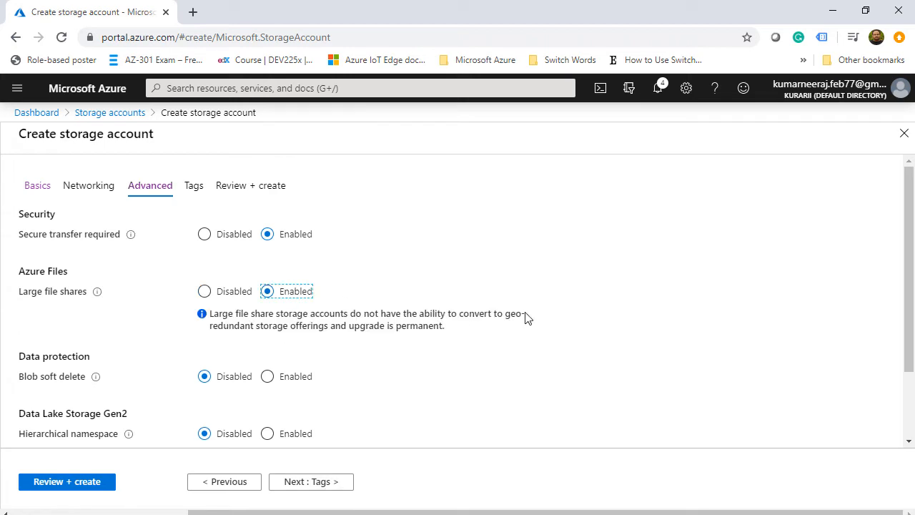
scroll(526, 317, "down", 3)
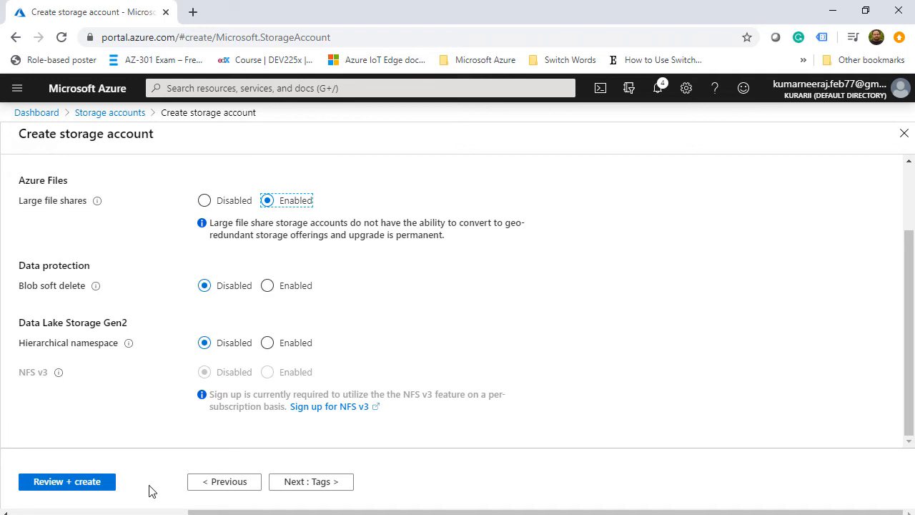
left_click(102, 484)
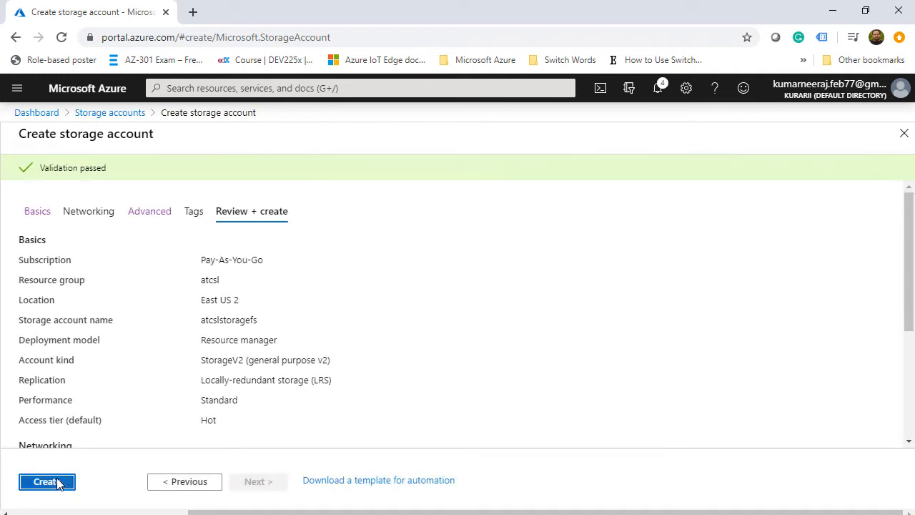
left_click(58, 485)
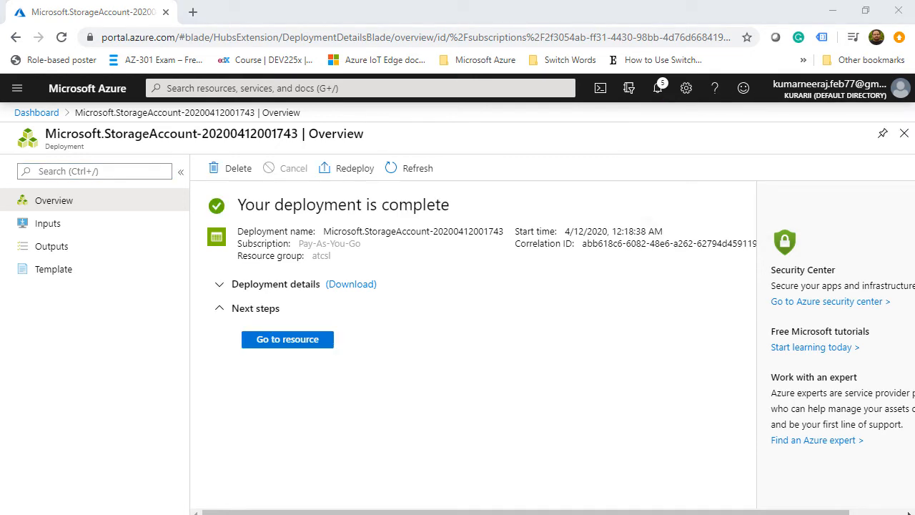
Open the deployed storage account and create a file share named atcslfileshare without entering a quota.
left_click(290, 342)
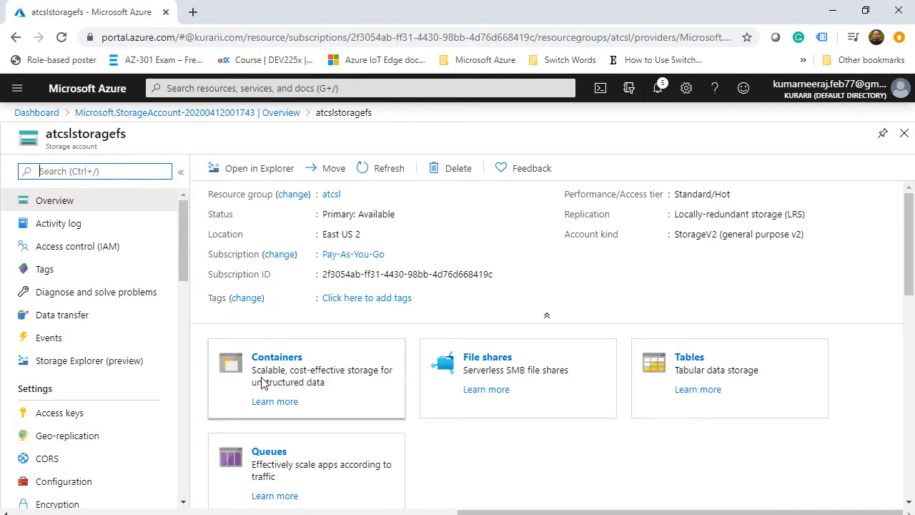
left_click(493, 364)
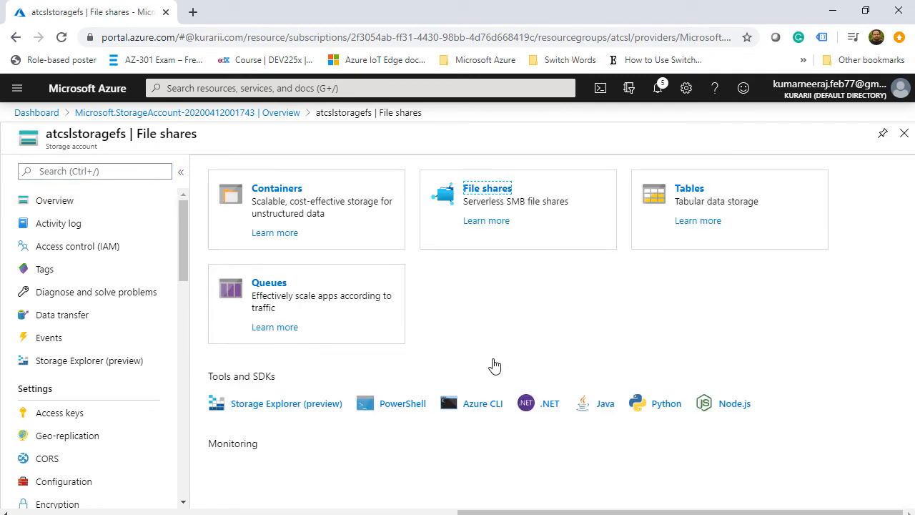
left_click(244, 171)
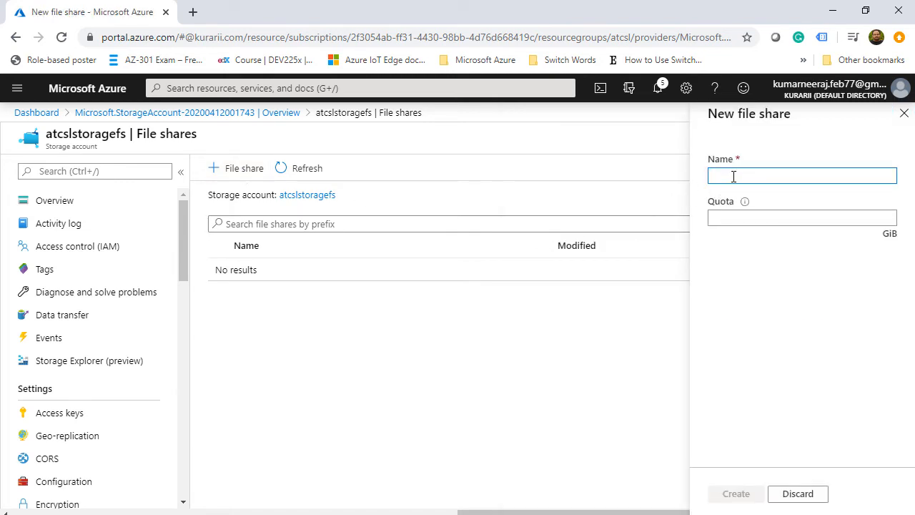
type("atcsl")
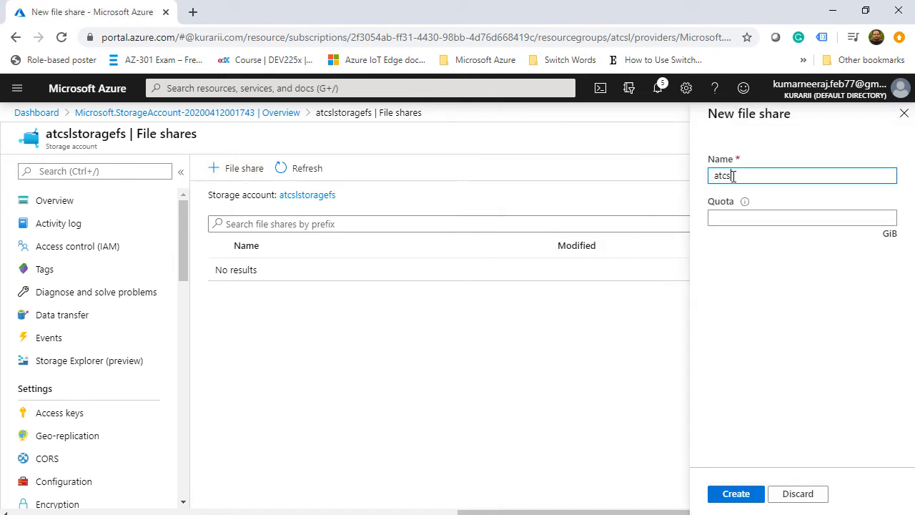
type("fileshare")
left_click(731, 495)
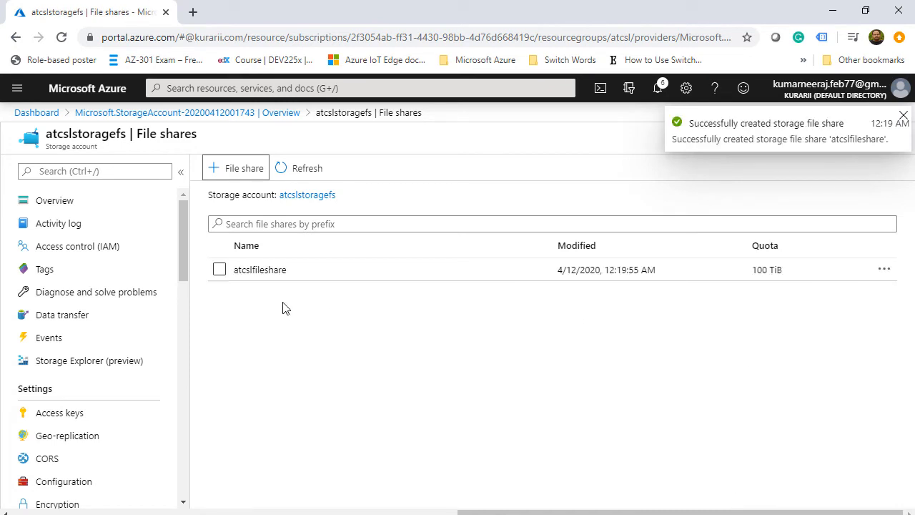
Open atcslfileshare and copy its Windows connection script for drive letter Z.
left_click(259, 275)
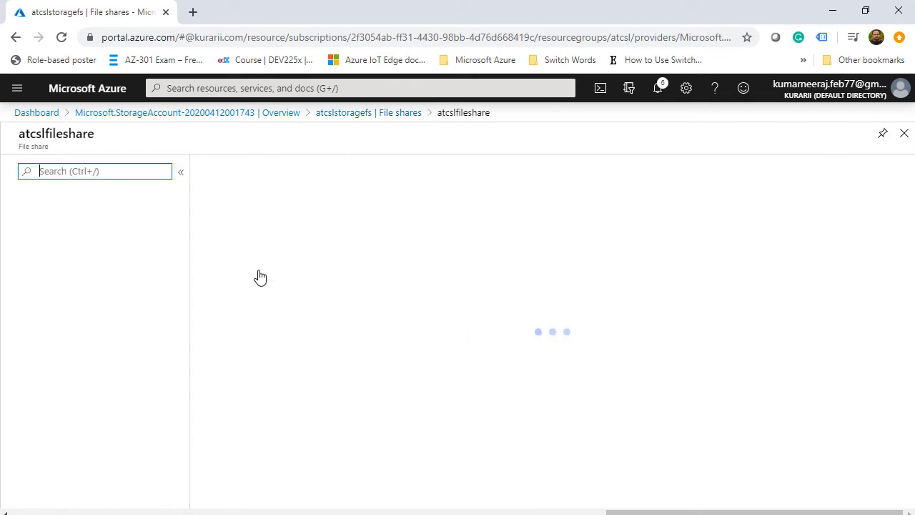
left_click(245, 171)
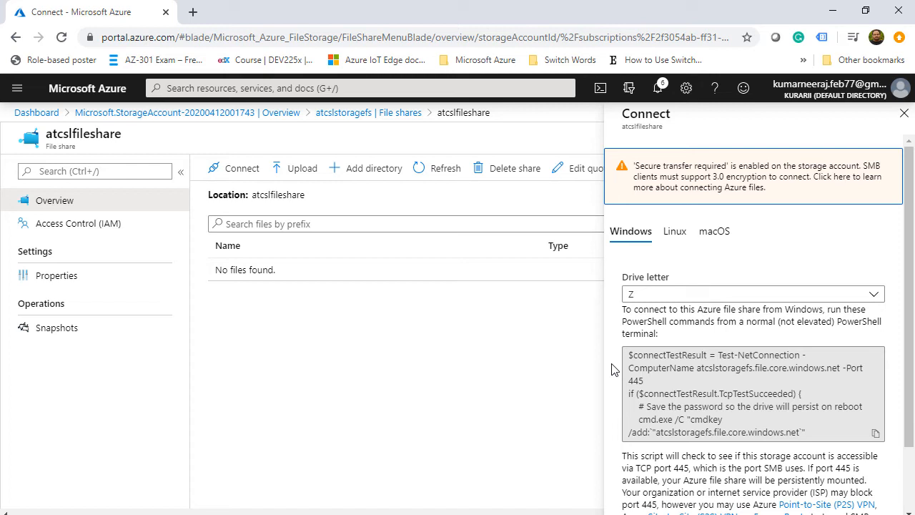
scroll(751, 401, "down", 1)
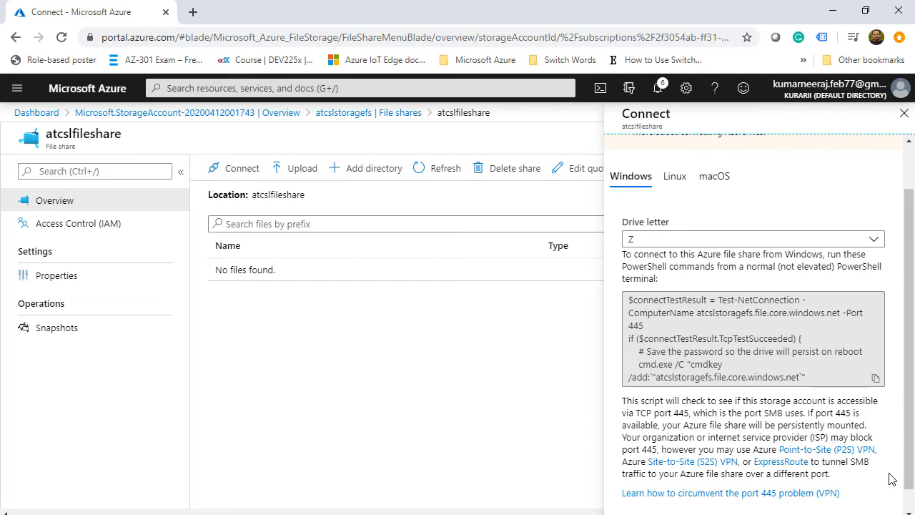
left_click(875, 380)
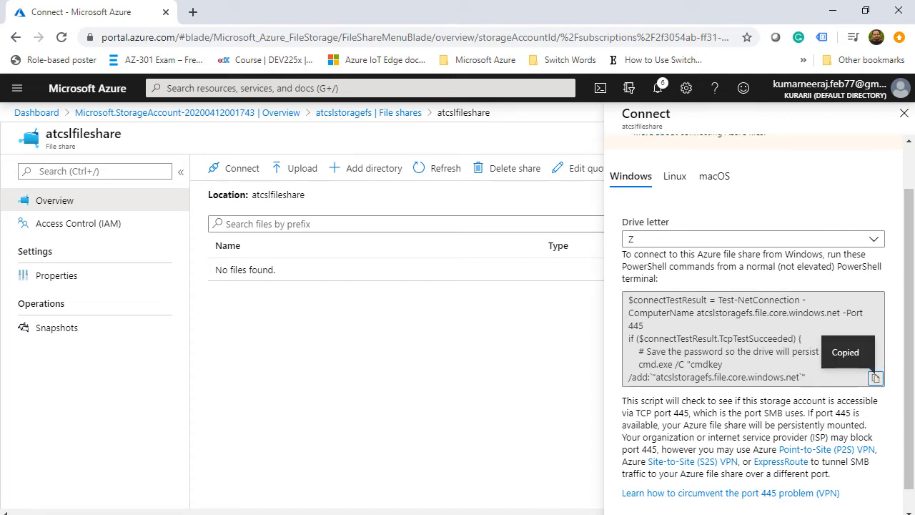
Switch to Notepad, paste the connection script containing the storage account key into an empty document, and minimize it.
key("super")
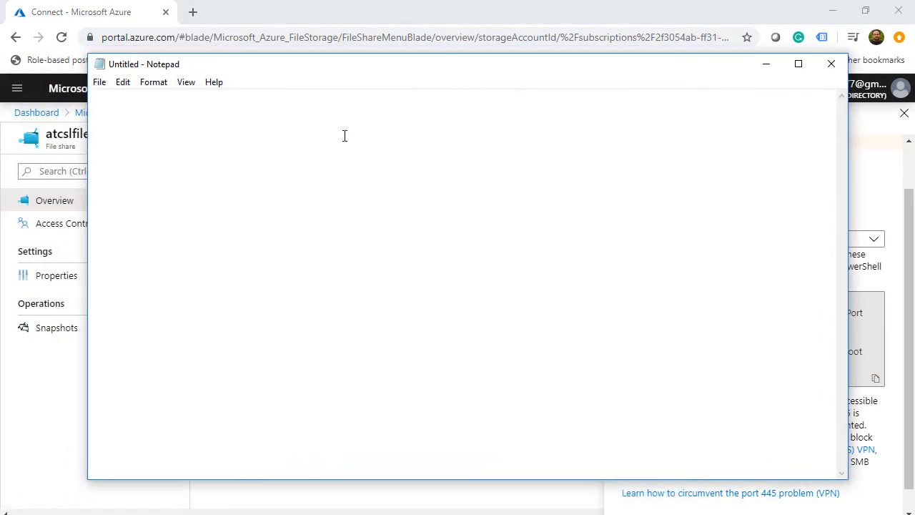
right_click(338, 143)
left_click(387, 206)
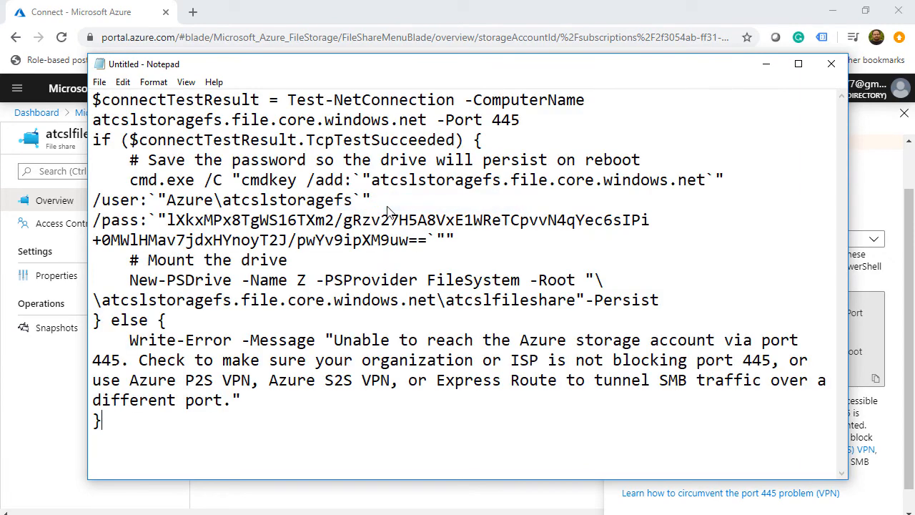
left_click(766, 64)
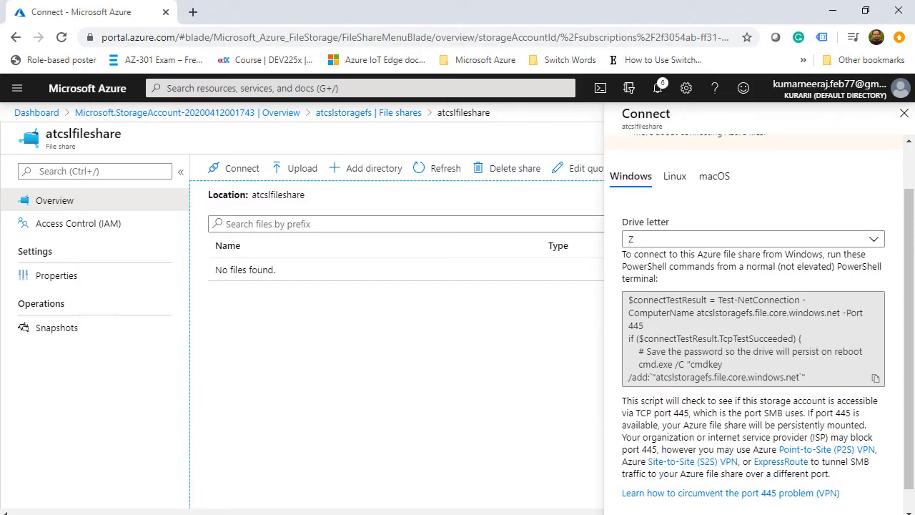
Switch to File Explorer and start mapping a network drive from This PC with drive letter Y:.
key("super")
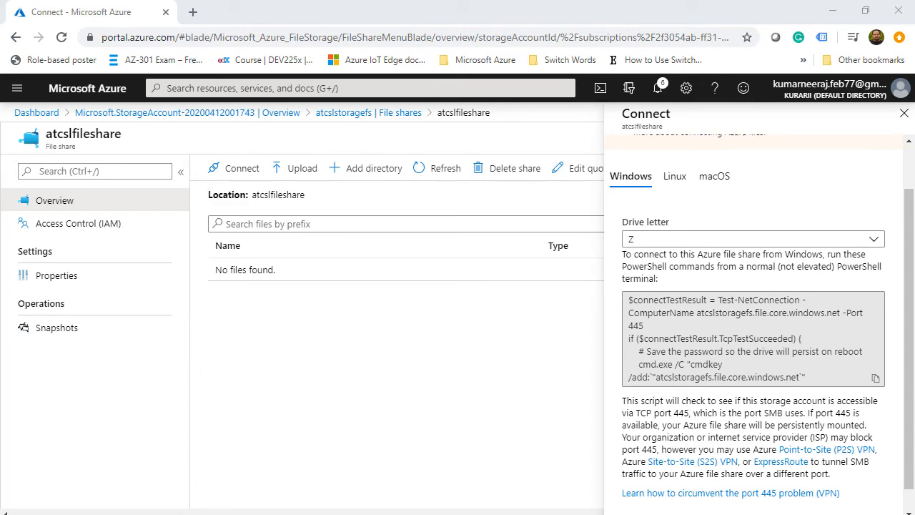
key("super+e")
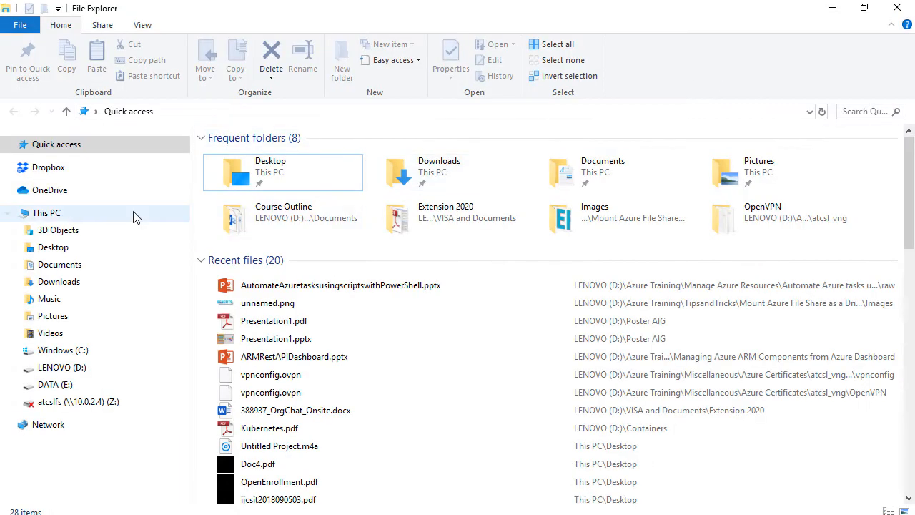
left_click(85, 213)
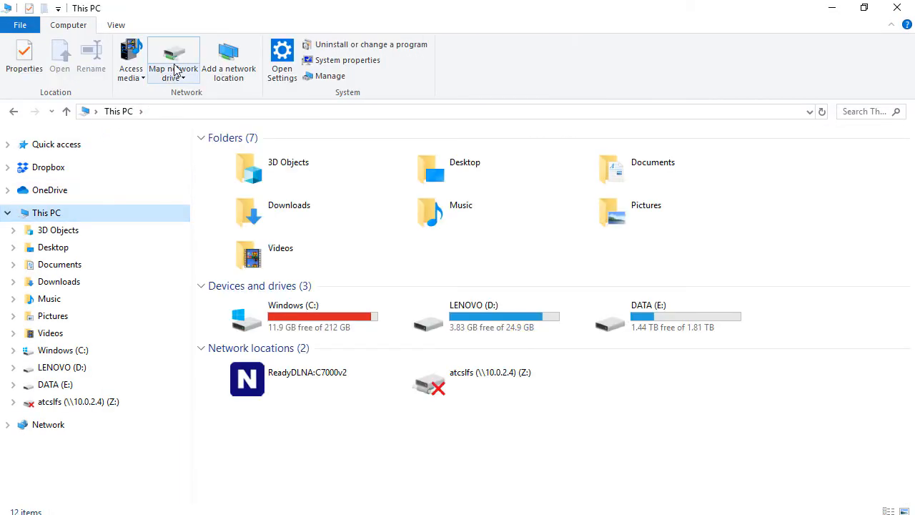
left_click(176, 61)
left_click(512, 222)
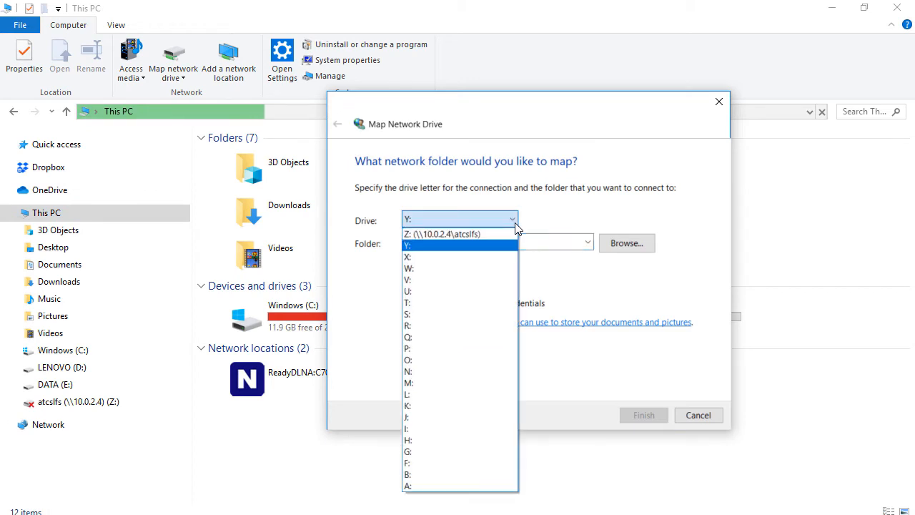
left_click(474, 246)
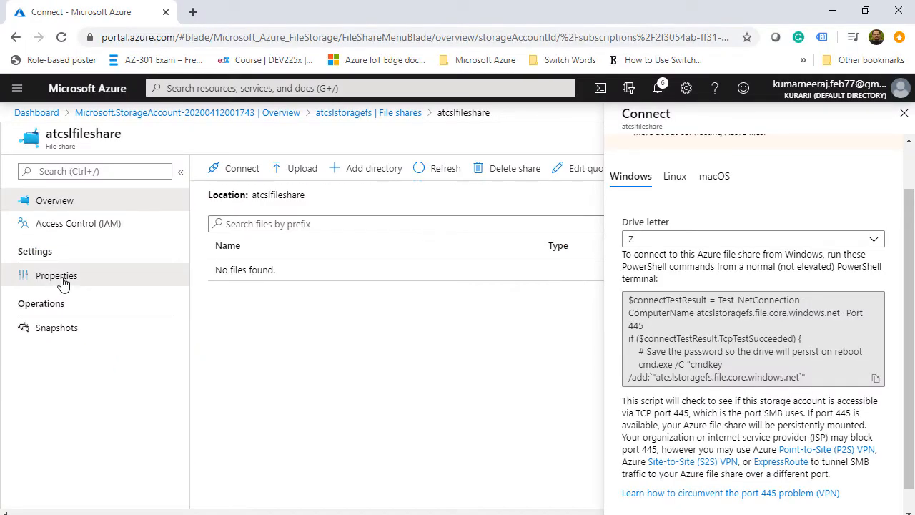
left_click(61, 282)
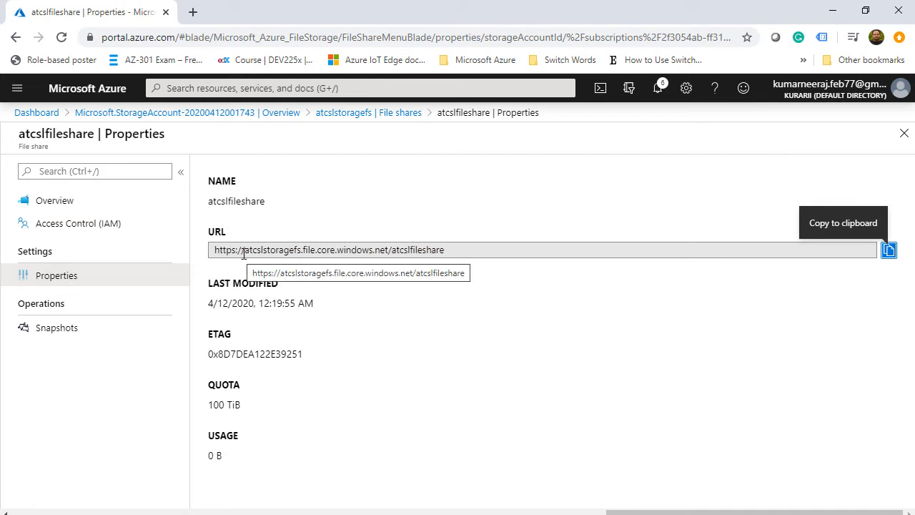
left_click_drag(244, 253, 446, 254)
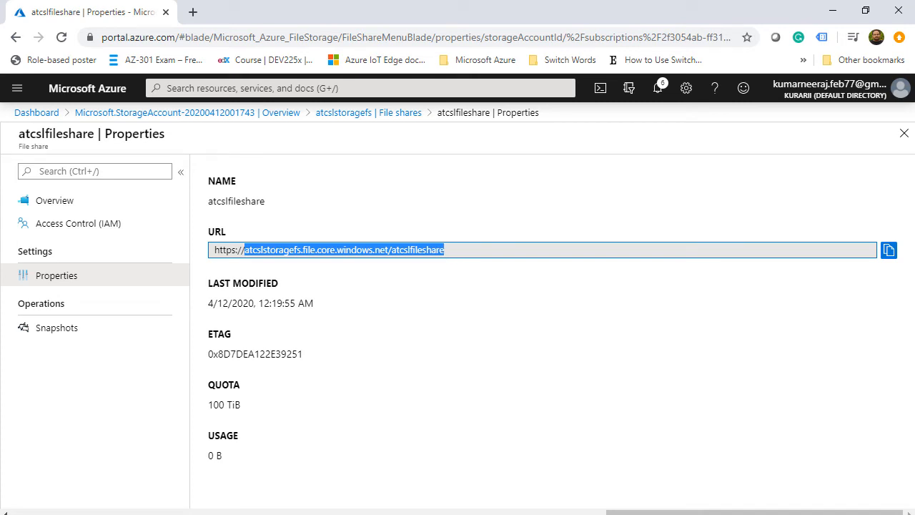
key("alt+Tab")
right_click(425, 242)
left_click(451, 296)
left_click_drag(414, 242, 395, 247)
left_click(411, 242)
left_click(407, 242)
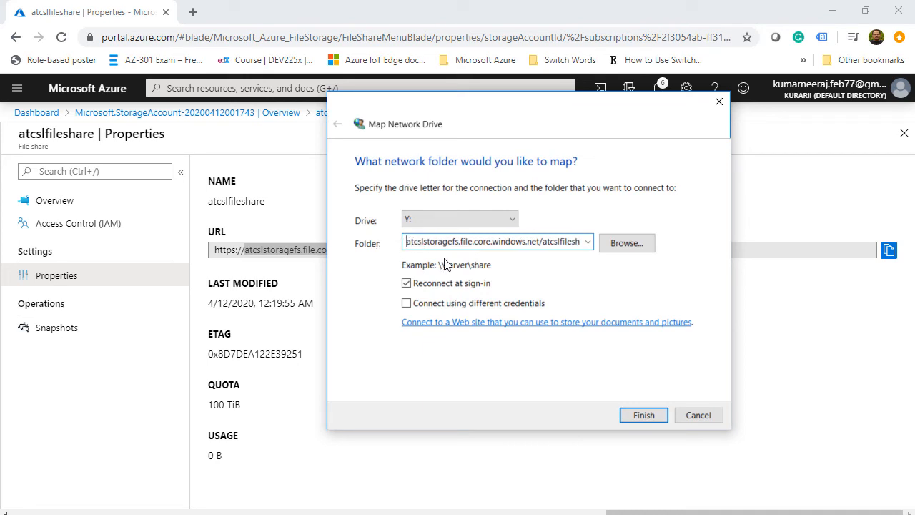
Correct the folder path to \\atcslstoragefs.file.core.windows.net\atcslfileshare, choose connecting with different credentials, and submit the drive mapping.
type("\\\\")
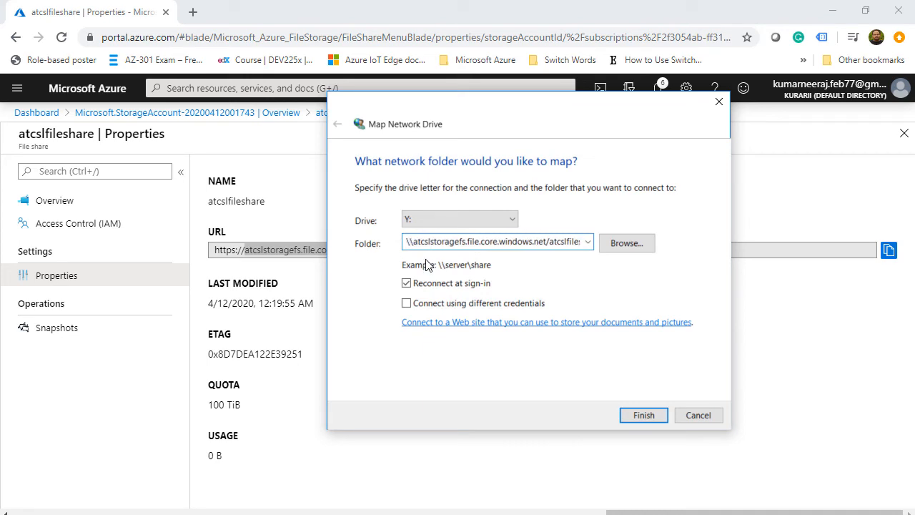
left_click_drag(544, 241, 549, 246)
key("BackSpace")
type("\\")
key("End")
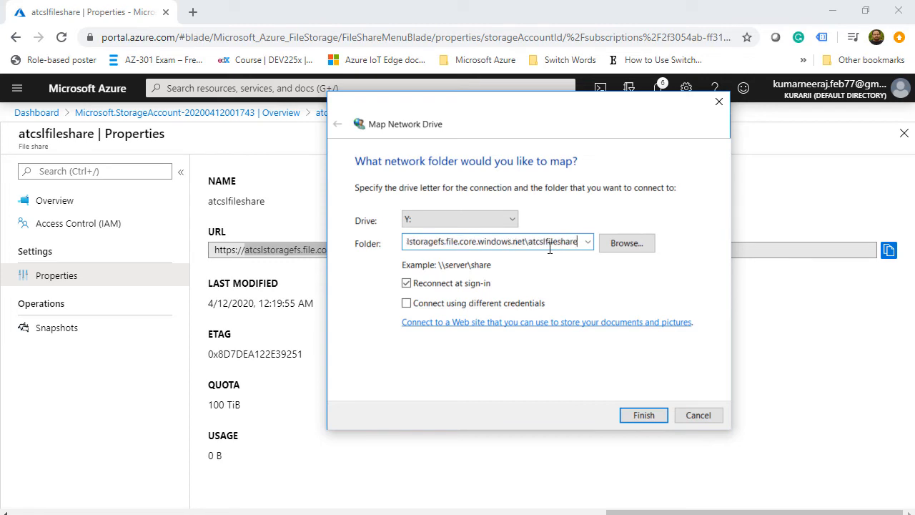
left_click(518, 306)
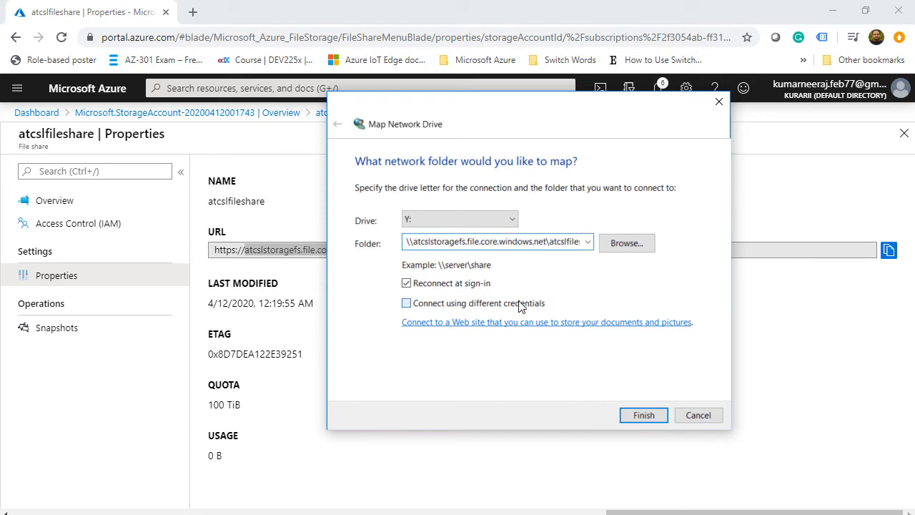
left_click(648, 418)
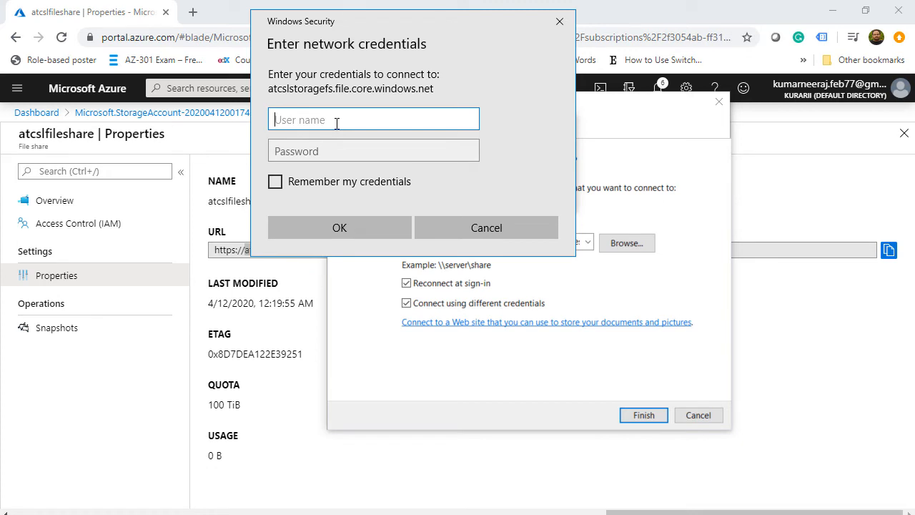
Enter Azure\atcslstoragefs as the network user name, copying the storage account name from the connection script in Notepad.
type("Azure\\")
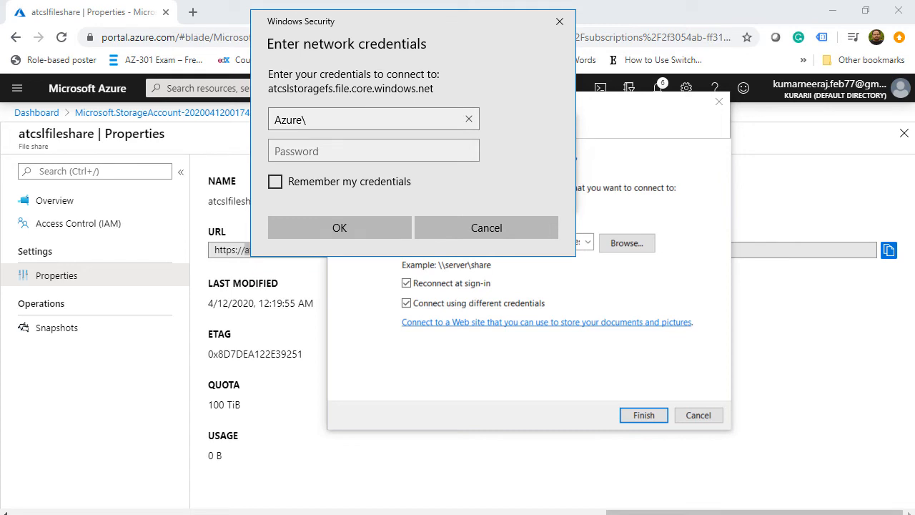
key("alt+Tab")
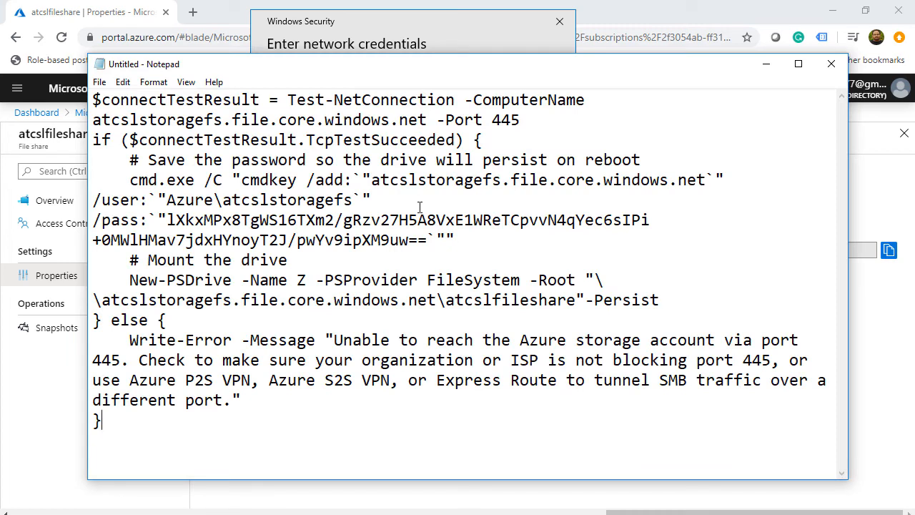
left_click_drag(224, 202, 354, 202)
right_click(340, 201)
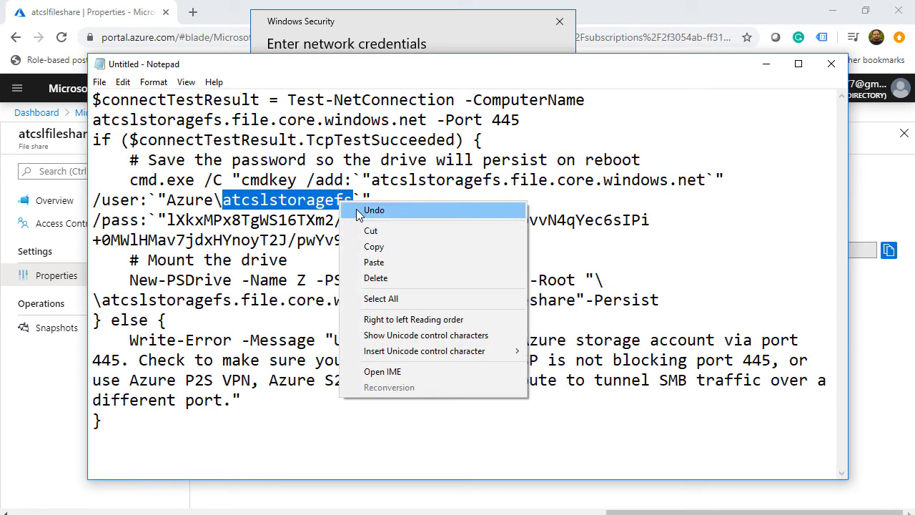
left_click(391, 246)
left_click(766, 66)
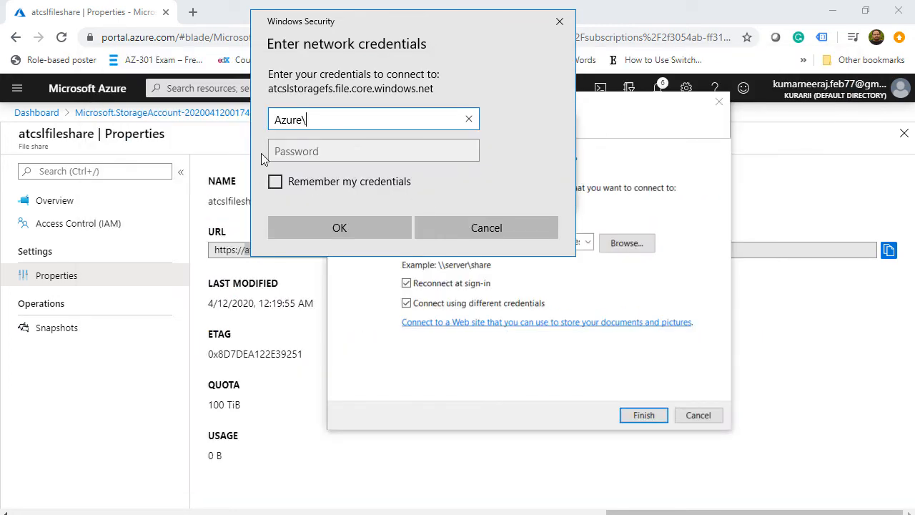
right_click(341, 121)
left_click(360, 58)
left_click(347, 152)
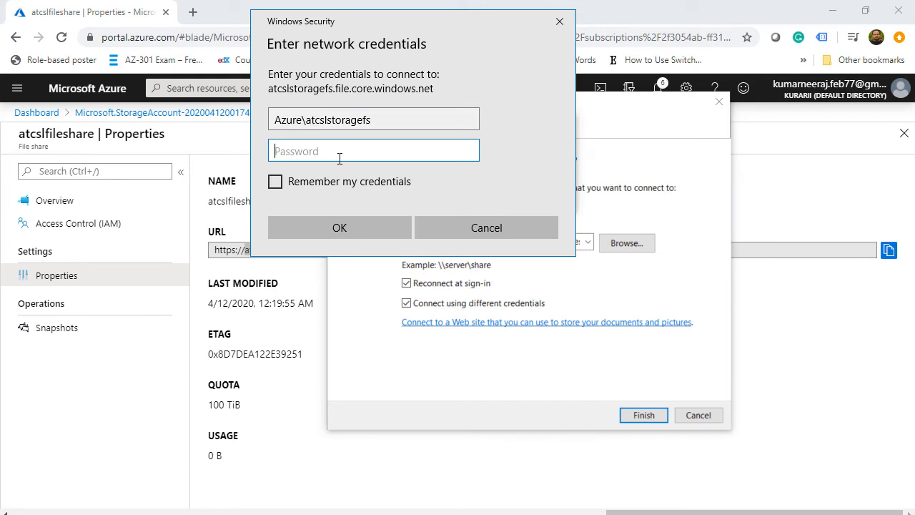
Return to the atcslstoragefs storage account in the Azure portal and view its access keys.
left_click(192, 114)
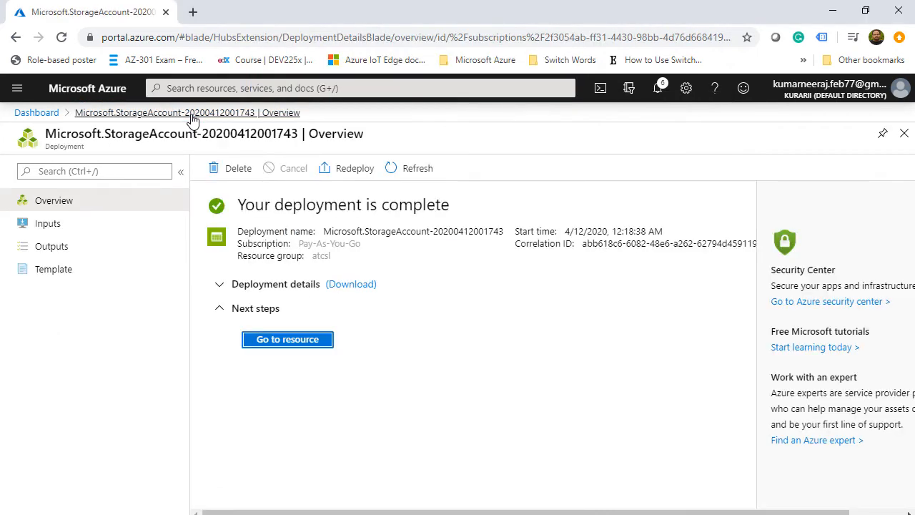
left_click(296, 341)
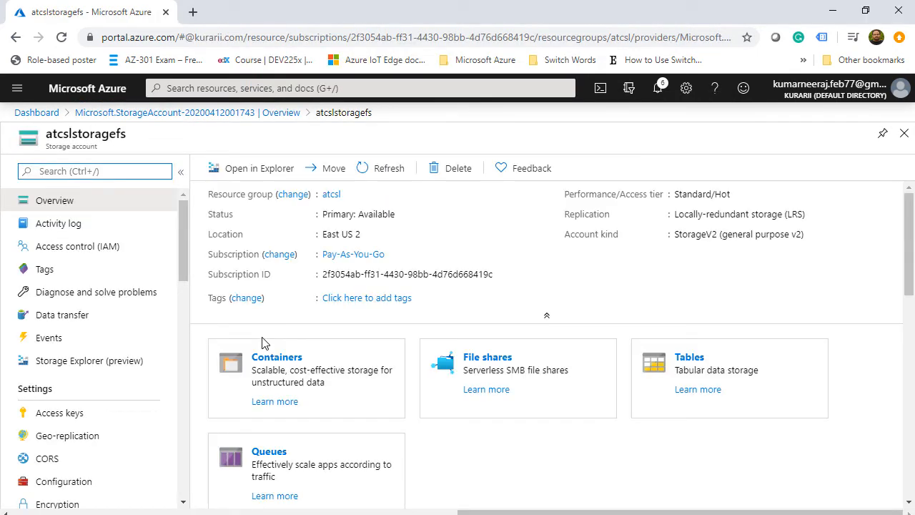
left_click(183, 294)
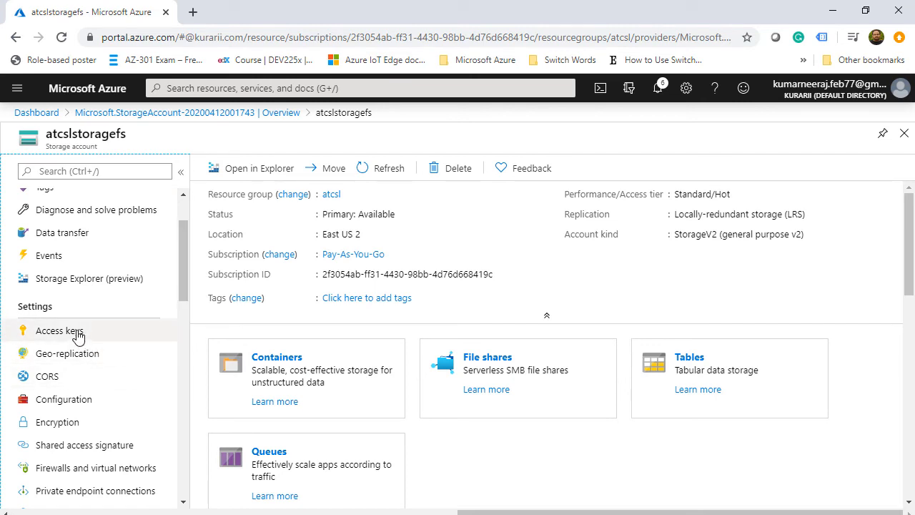
left_click(77, 334)
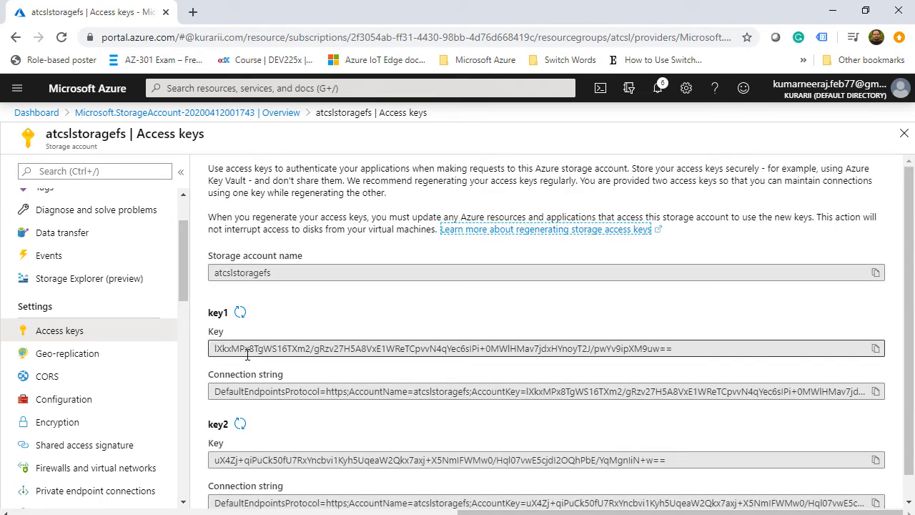
Copy the storage account key from the Notepad script into the network password field, remember the credentials, and try to connect.
key("alt+Tab")
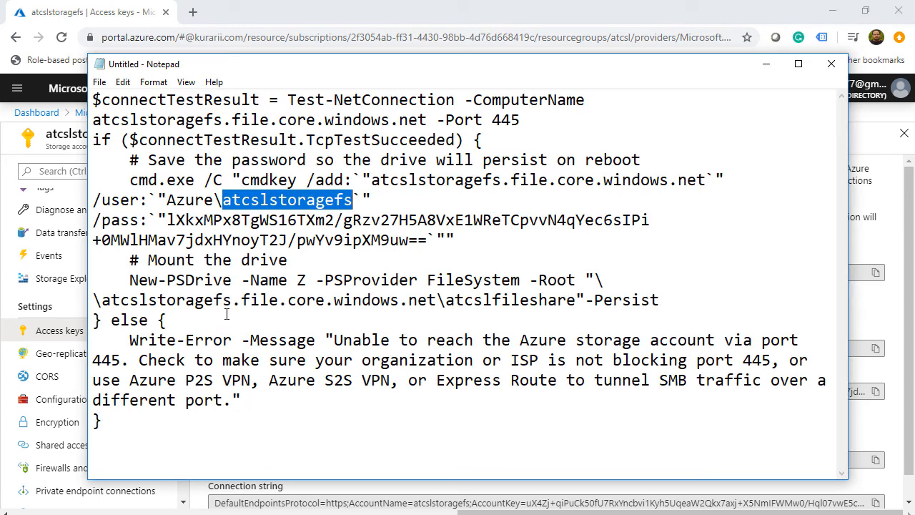
left_click_drag(166, 221, 427, 240)
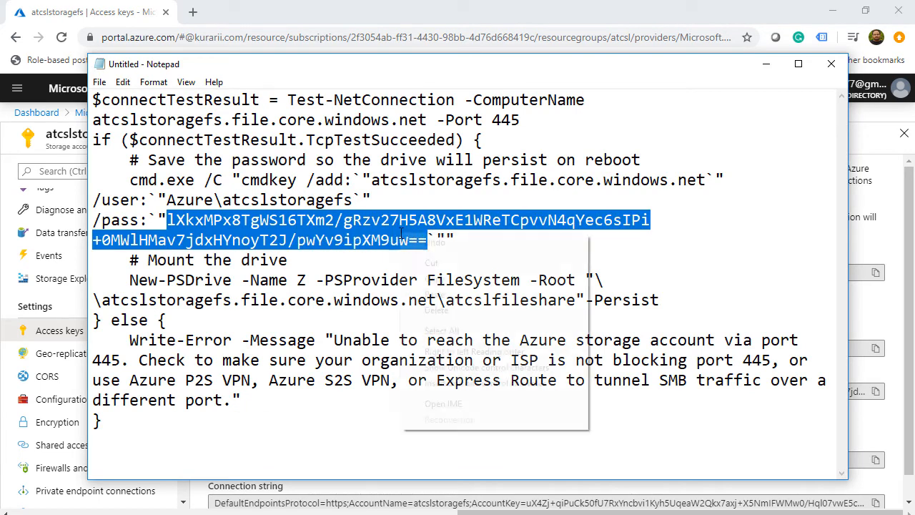
right_click(401, 232)
left_click(441, 281)
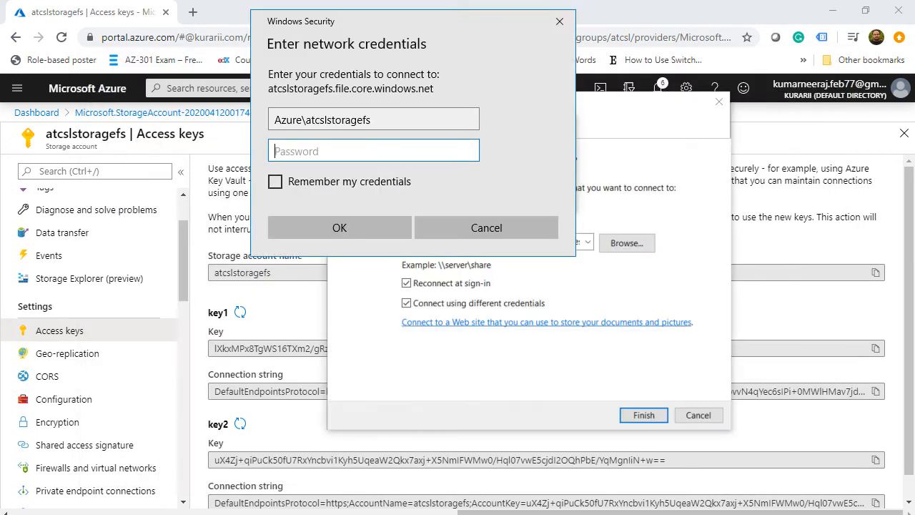
right_click(349, 150)
left_click(346, 134)
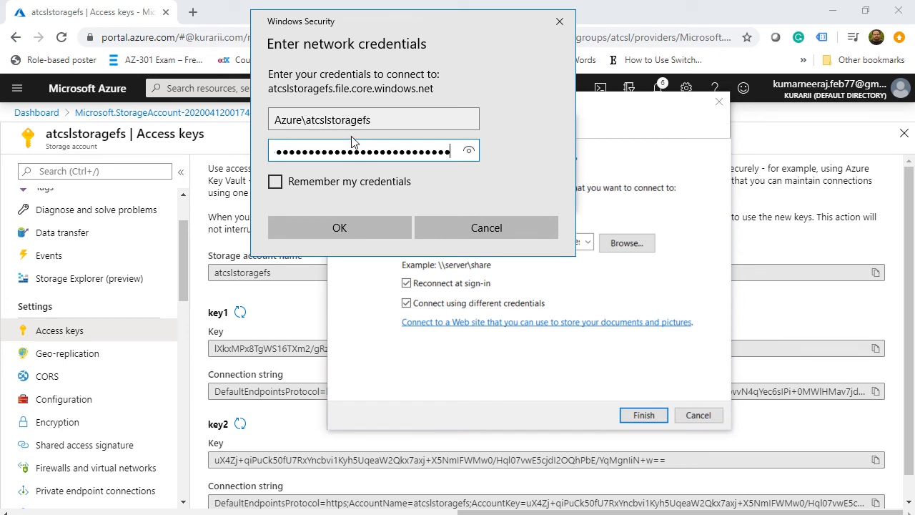
left_click(337, 183)
left_click(340, 229)
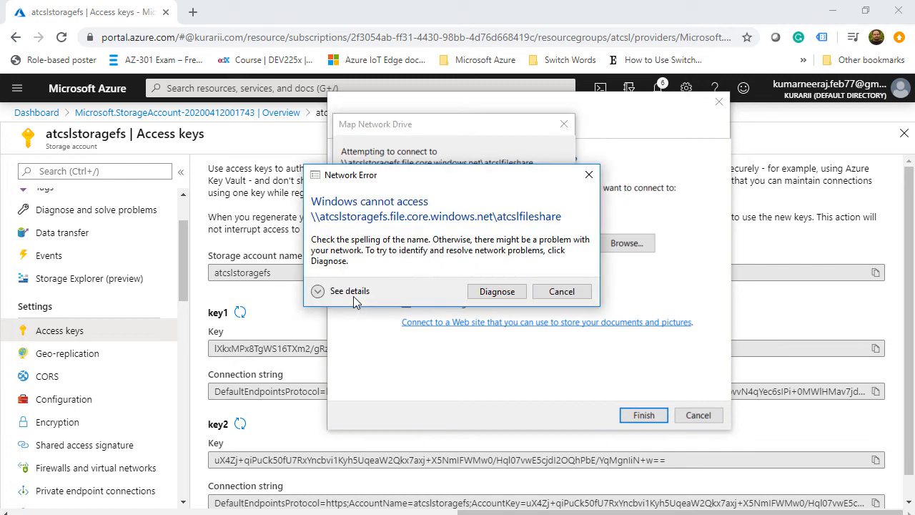
Expand the network error details, dismiss the error, and cancel the network drive mapping.
left_click(356, 296)
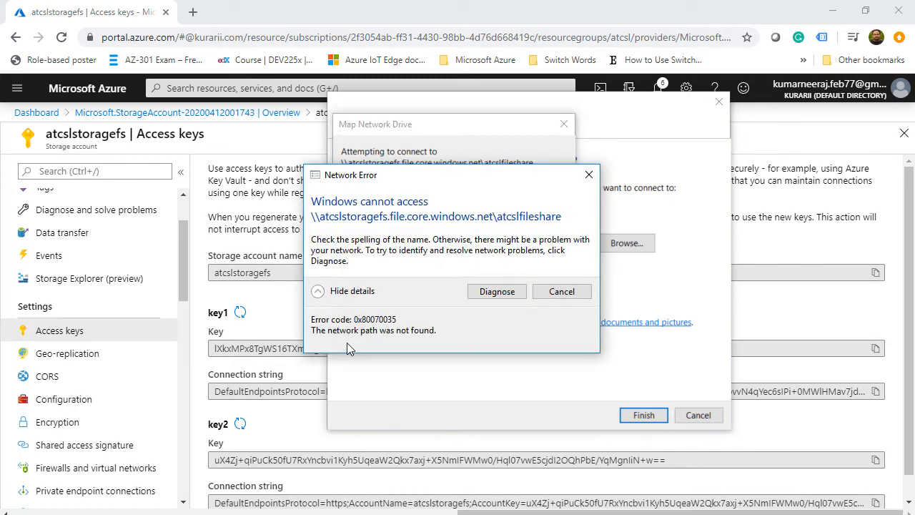
left_click(558, 291)
left_click(691, 414)
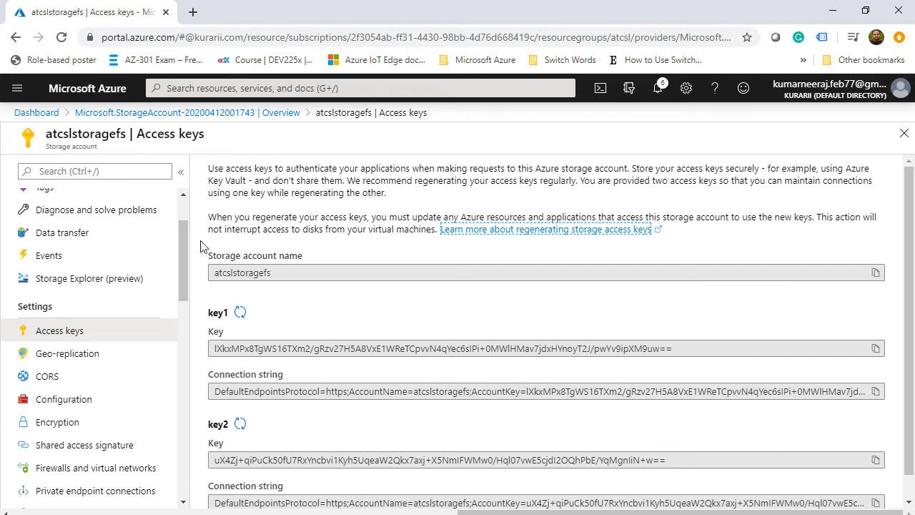
Start a private endpoint for atcslstoragefs named fileshareendpointatcsl in region (US) East US 2 and continue to the resource settings.
left_click_drag(184, 247, 182, 260)
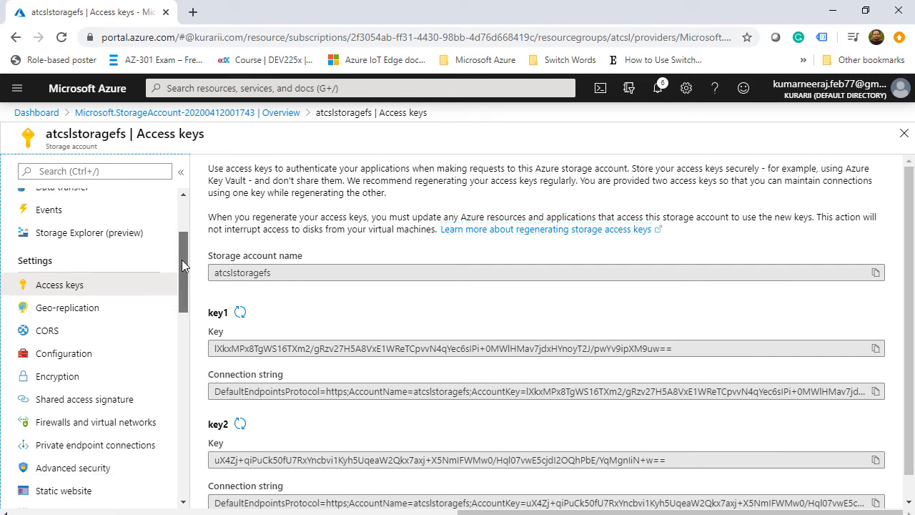
left_click(123, 450)
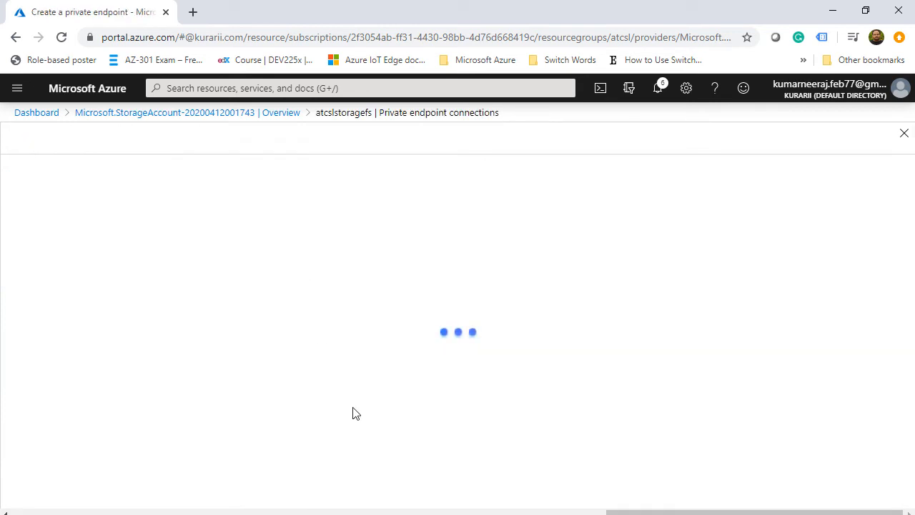
left_click(254, 369)
type("fileshareendpointatcsl")
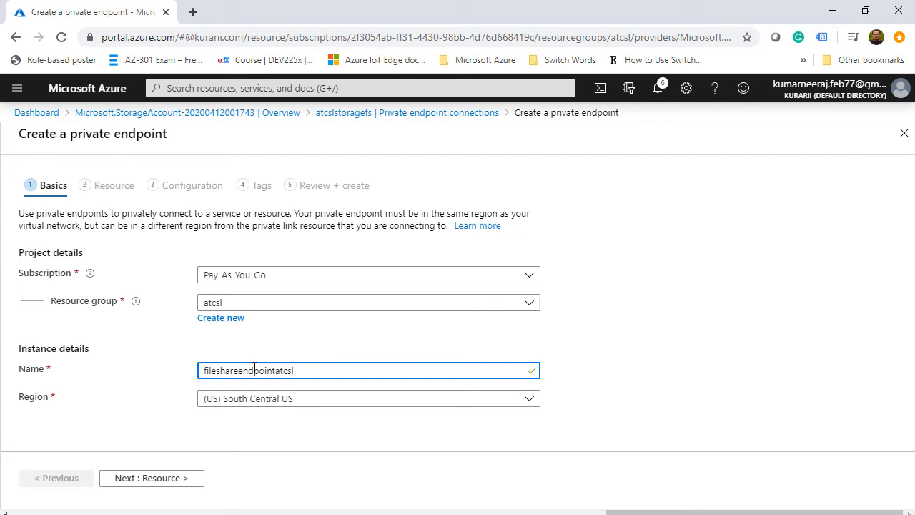
left_click(528, 400)
left_click(333, 195)
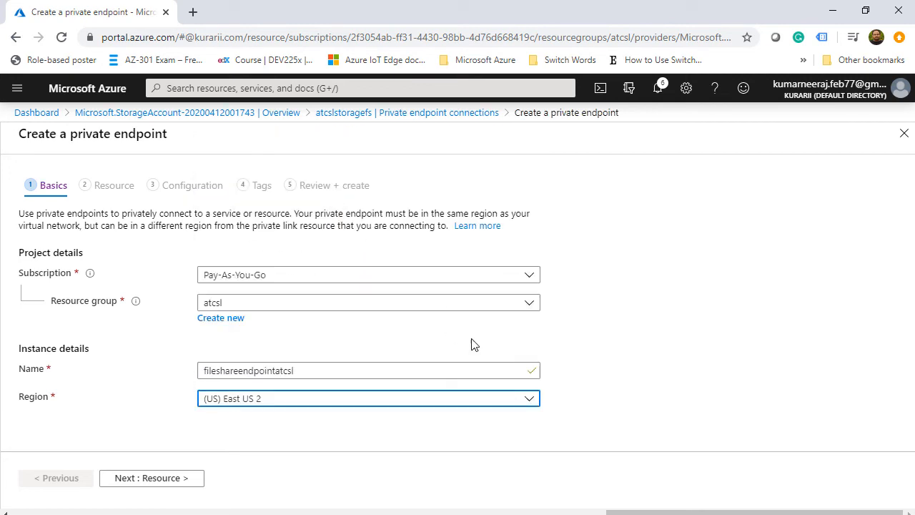
left_click(223, 435)
left_click(165, 479)
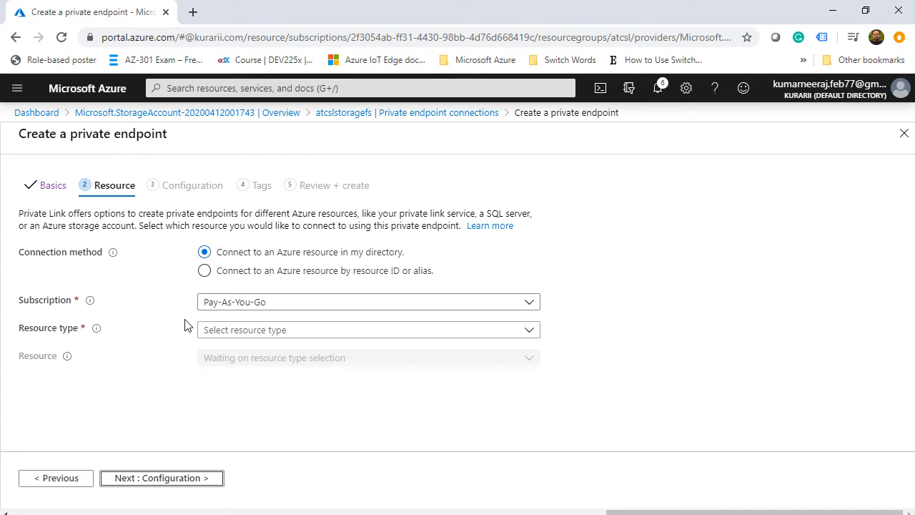
Set the private endpoint's resource type to Microsoft.Storage/storageAccounts, the resource to atcslstoragefs, and the target sub-resource to file.
left_click(246, 335)
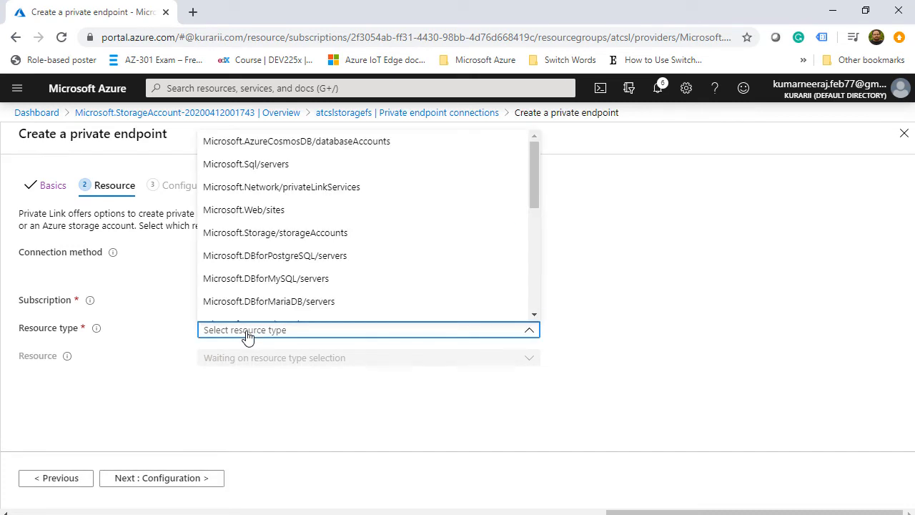
left_click(258, 237)
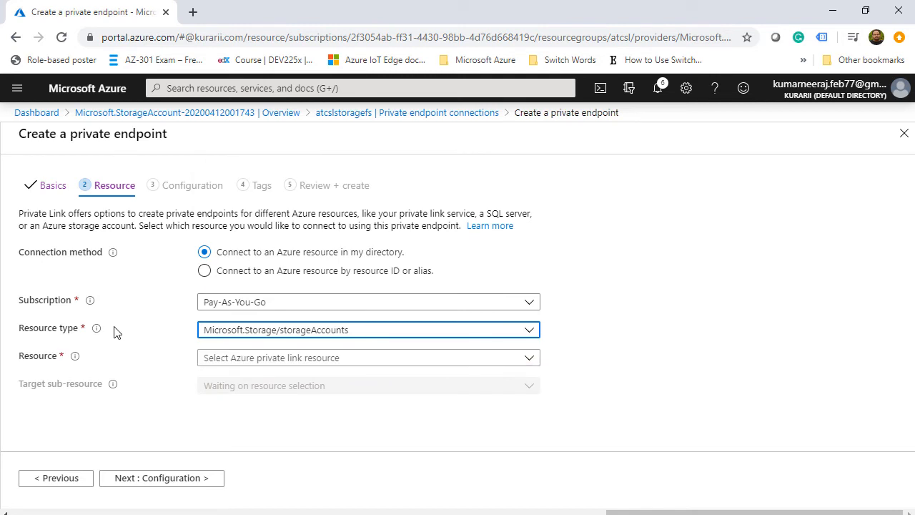
mouse_move(98, 331)
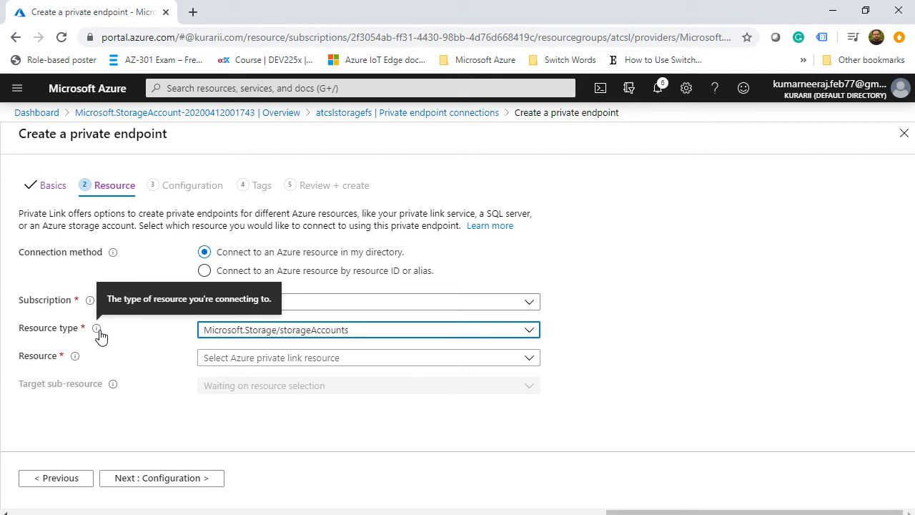
left_click(303, 365)
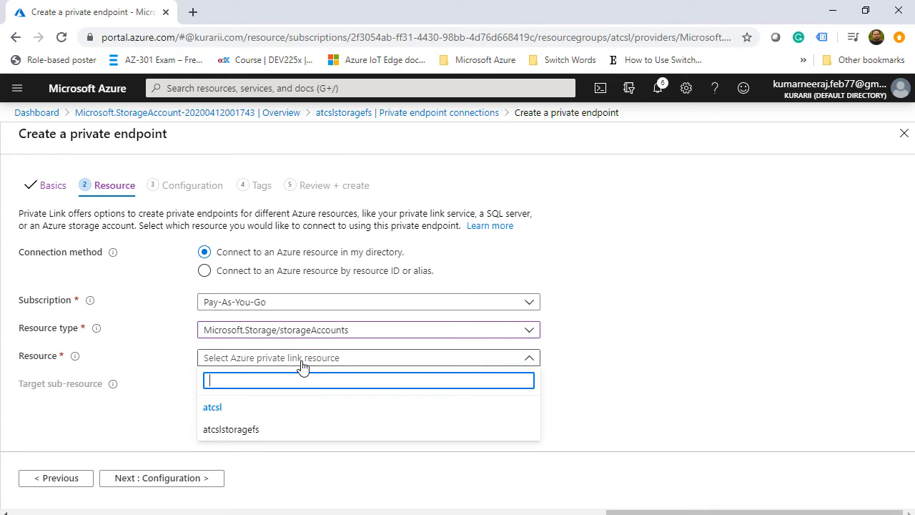
left_click(252, 431)
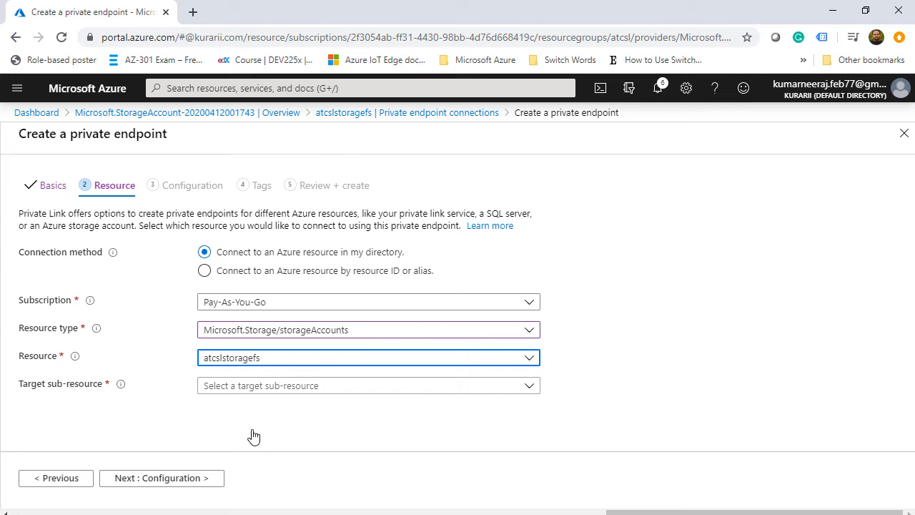
left_click(265, 390)
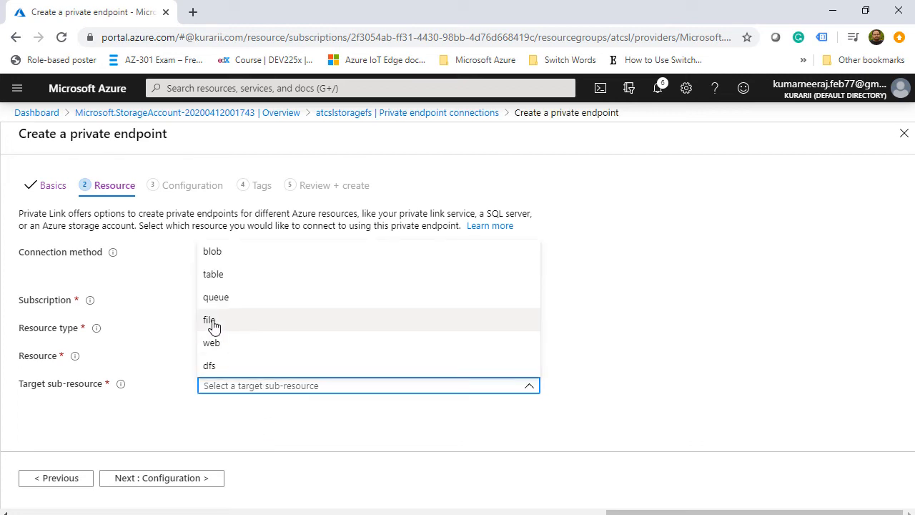
left_click(210, 321)
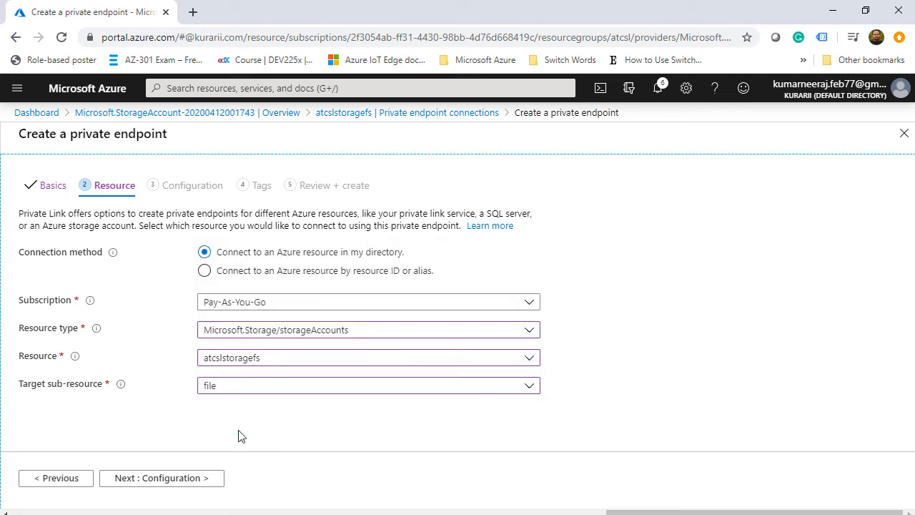
Create the private endpoint in atcsl_vnet, subnet storagesubnet (10.0.1.0/24), with private DNS zone integration using privatelink.file.core.windows.net.
left_click(189, 484)
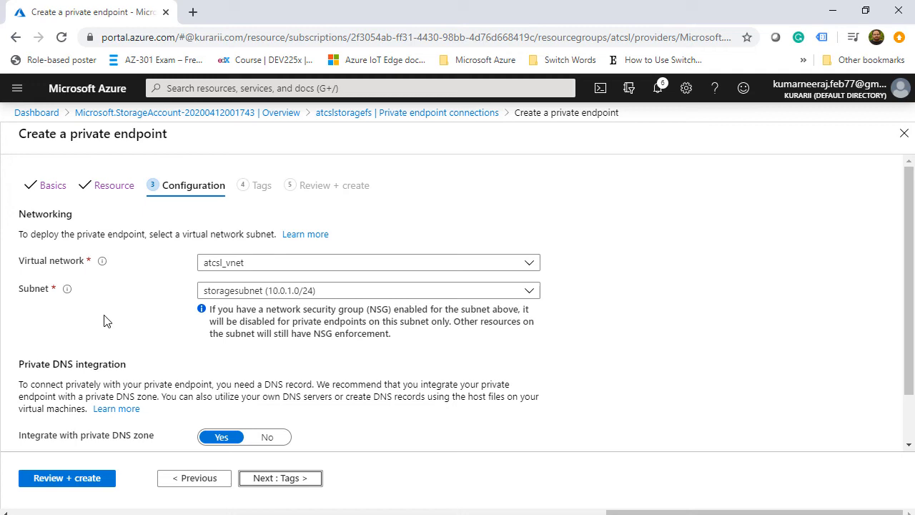
scroll(104, 321, "down", 2)
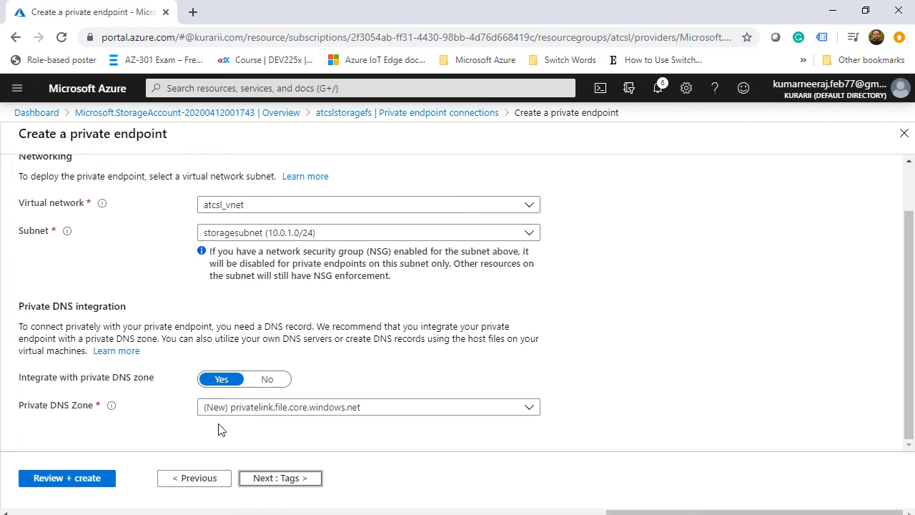
scroll(135, 374, "up", 2)
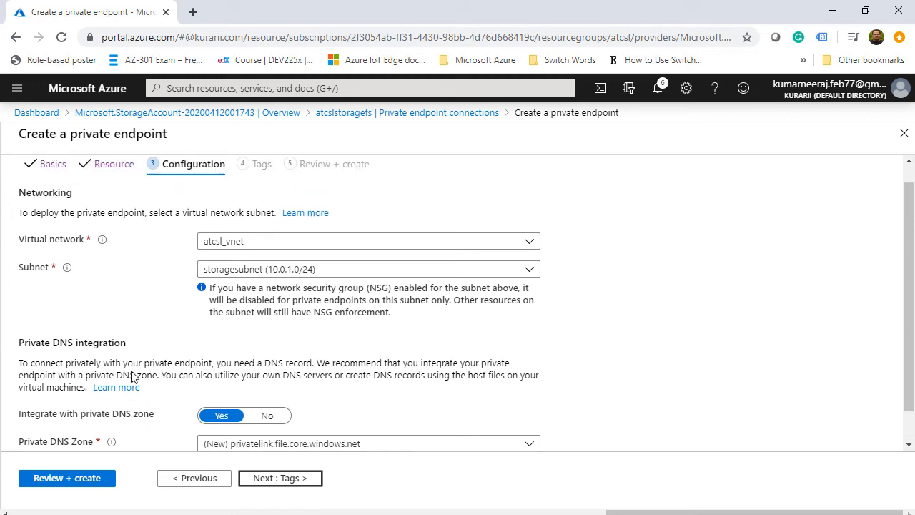
left_click(67, 478)
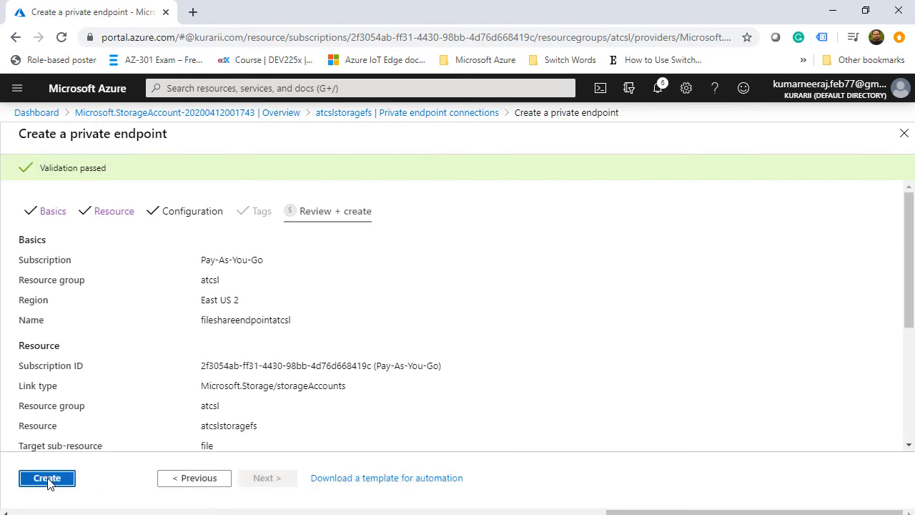
left_click(47, 478)
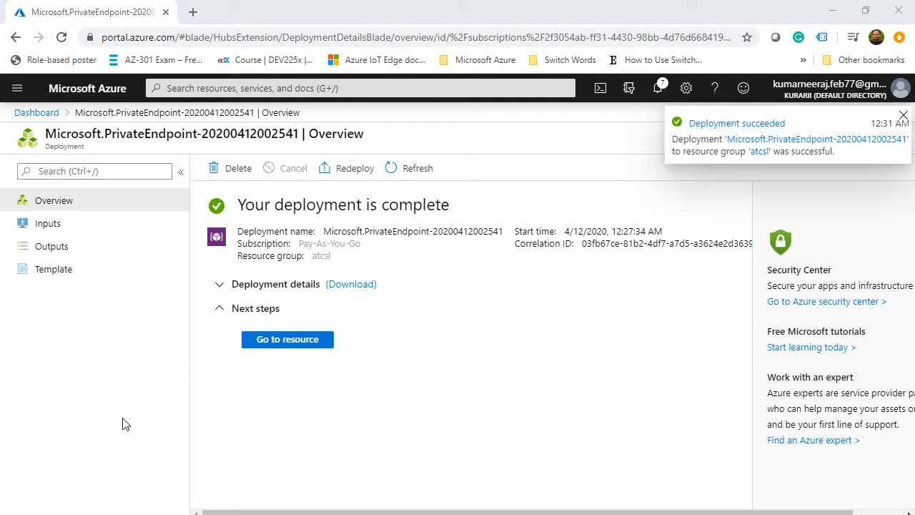
Open the deployed fileshareendpointatcsl endpoint's network interface and copy its private IP address.
left_click(291, 341)
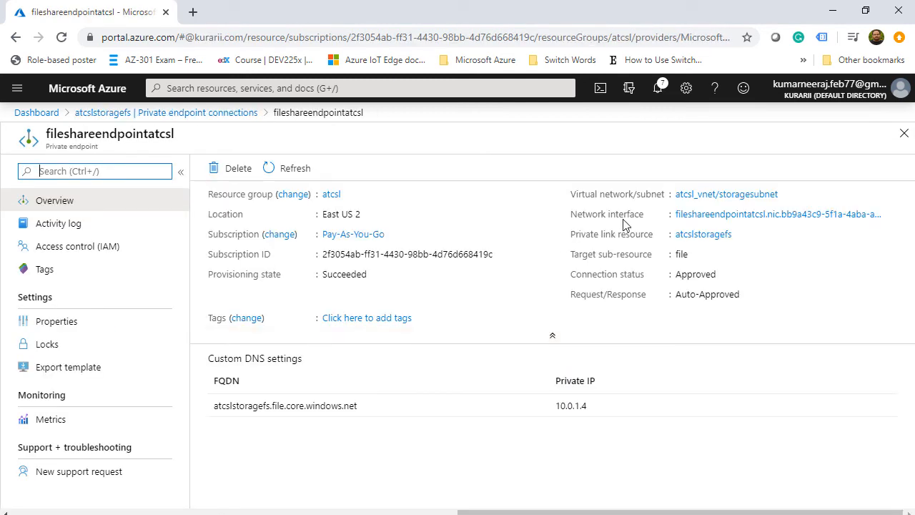
left_click(691, 216)
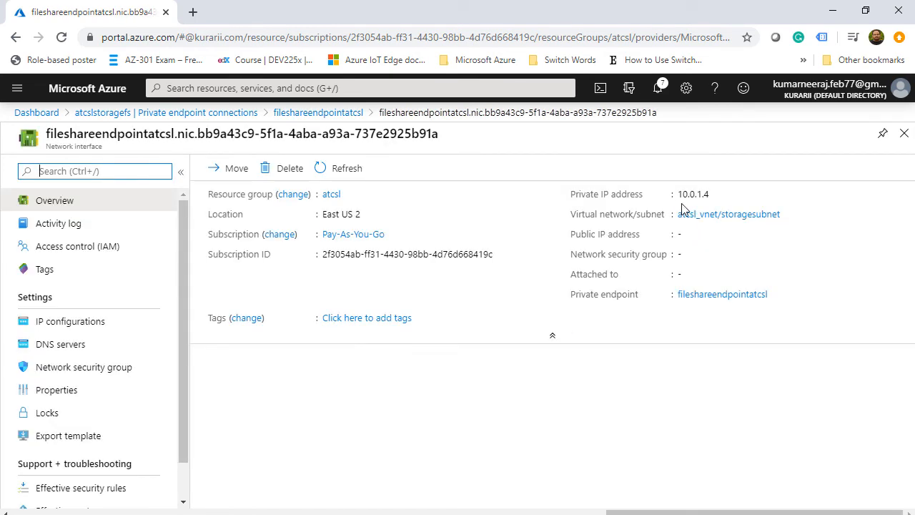
left_click_drag(679, 194, 712, 202)
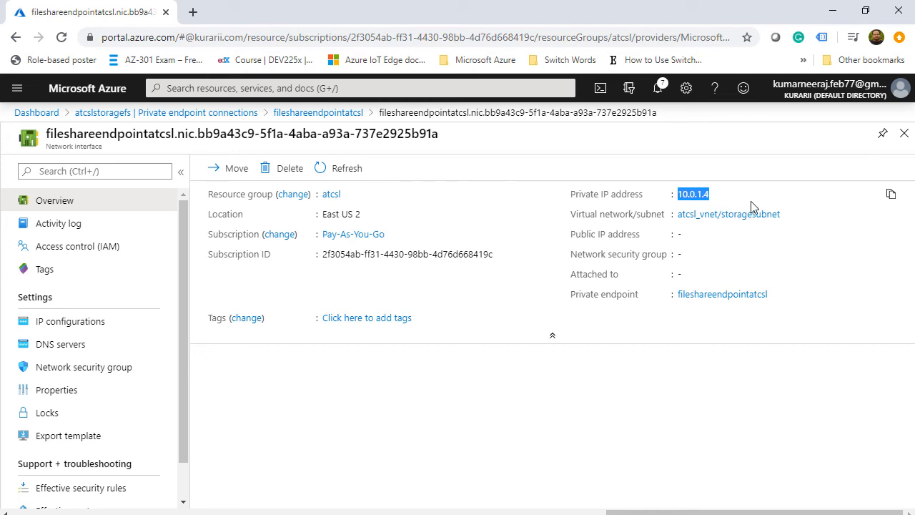
left_click(891, 196)
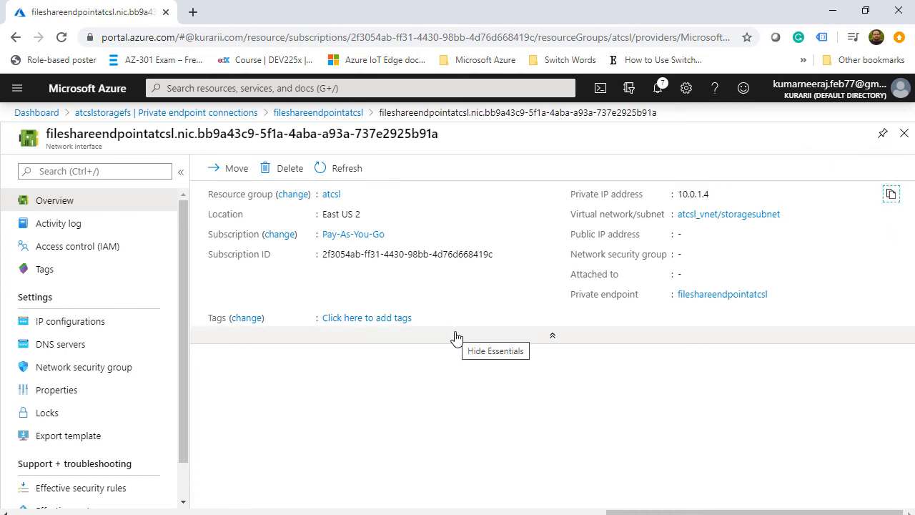
Switch to File Explorer, extract atcsl_vng (1).zip into its own atcsl_vng (1) folder, and open that folder.
key("alt+Tab")
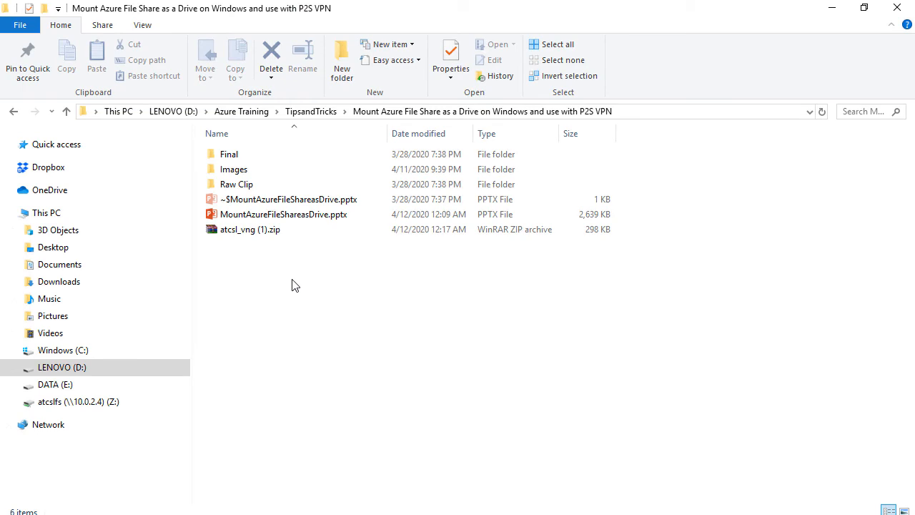
left_click_drag(275, 230, 326, 259)
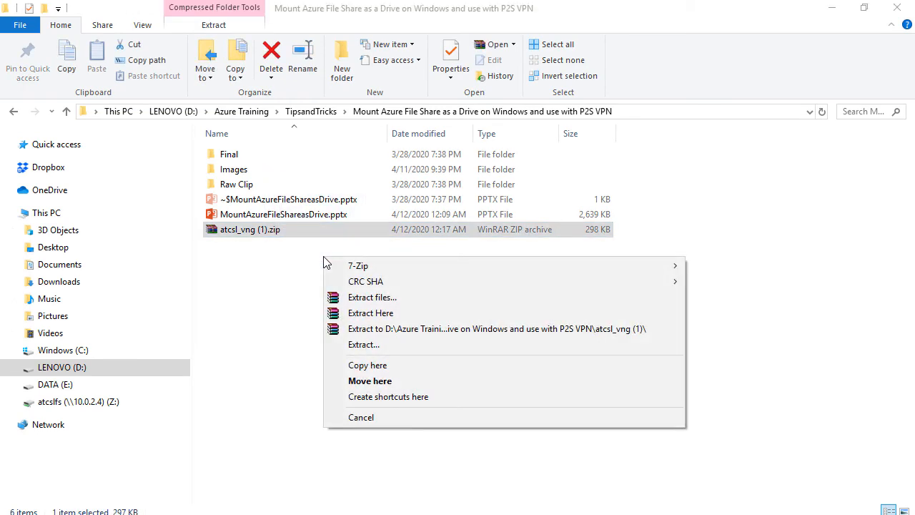
left_click(399, 330)
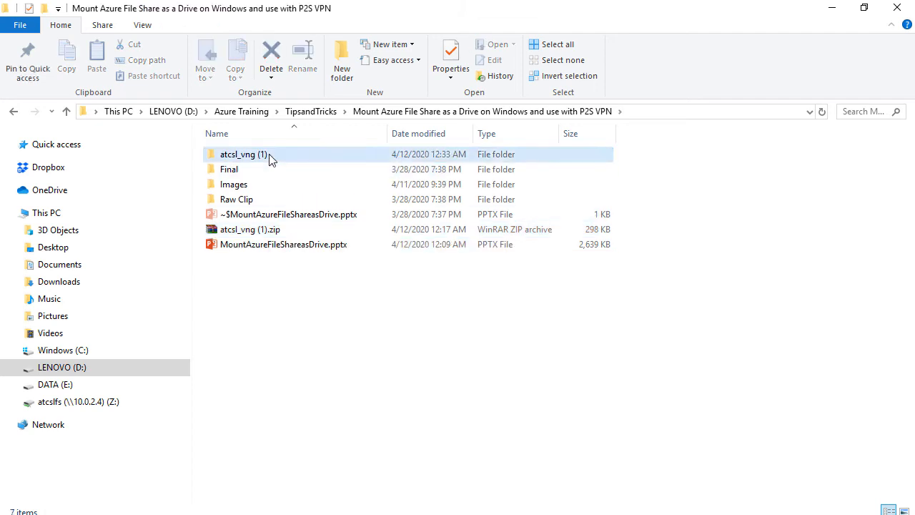
double_click(268, 155)
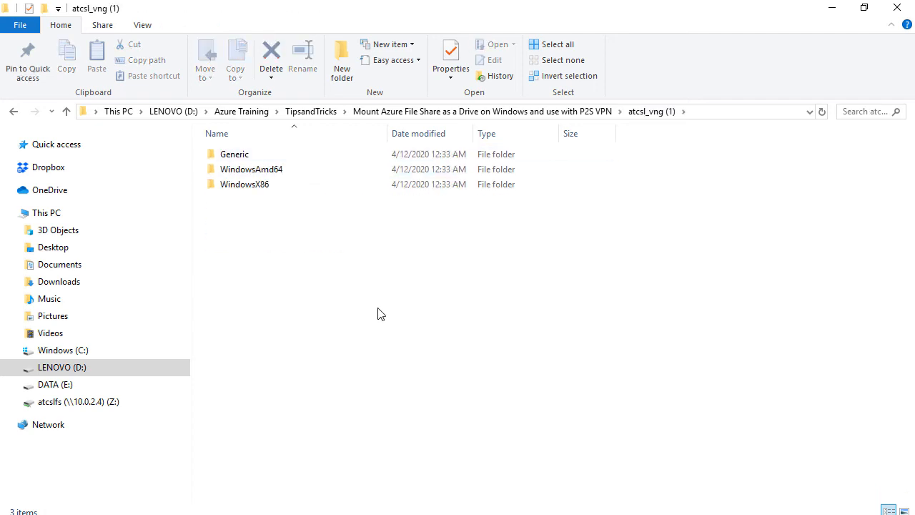
Install VpnServerRoot.cer from the Generic folder for the Current User, with the certificate store chosen automatically.
double_click(292, 159)
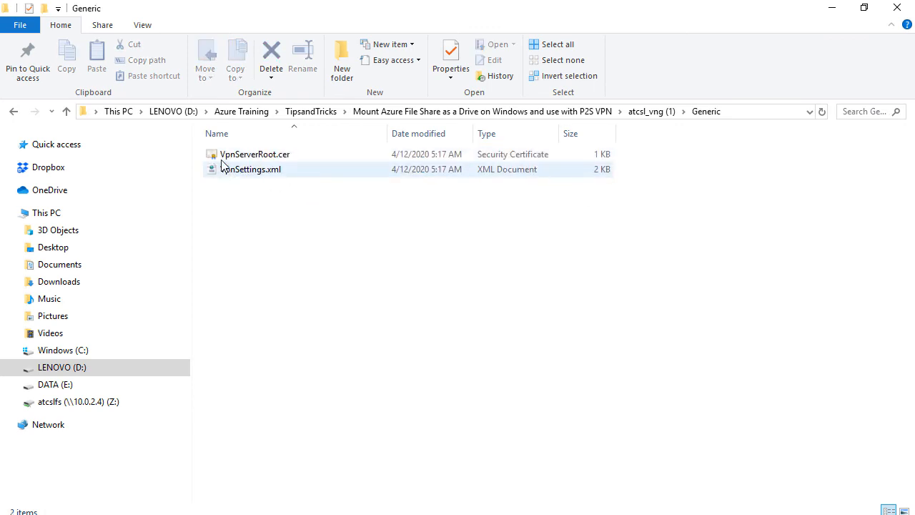
left_click(272, 157)
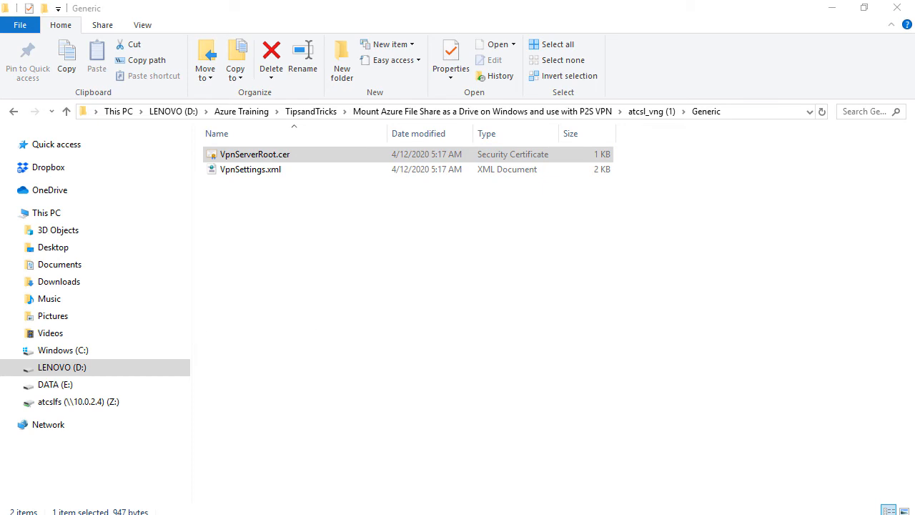
key("Return")
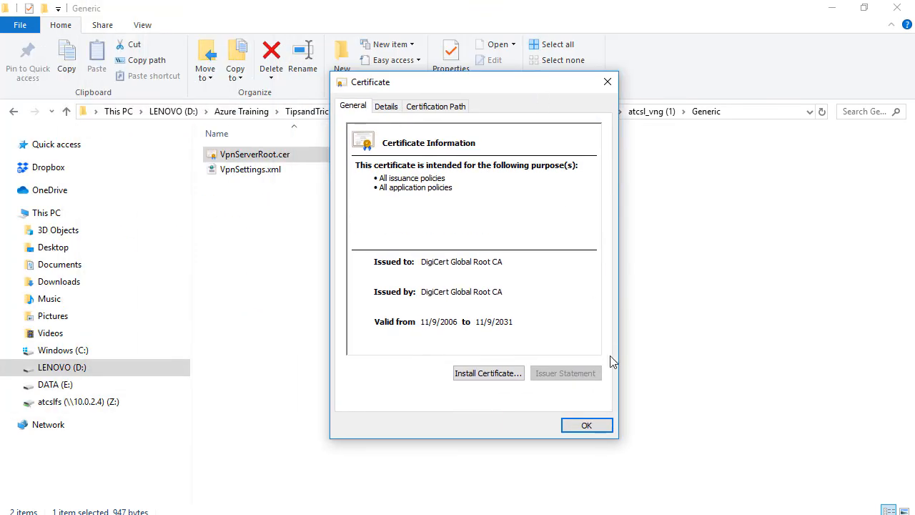
left_click(522, 372)
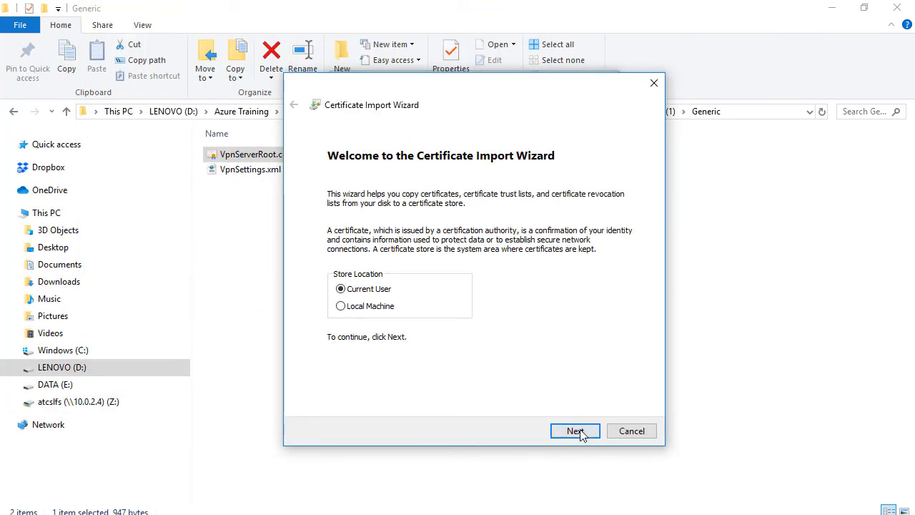
left_click(579, 432)
left_click(576, 431)
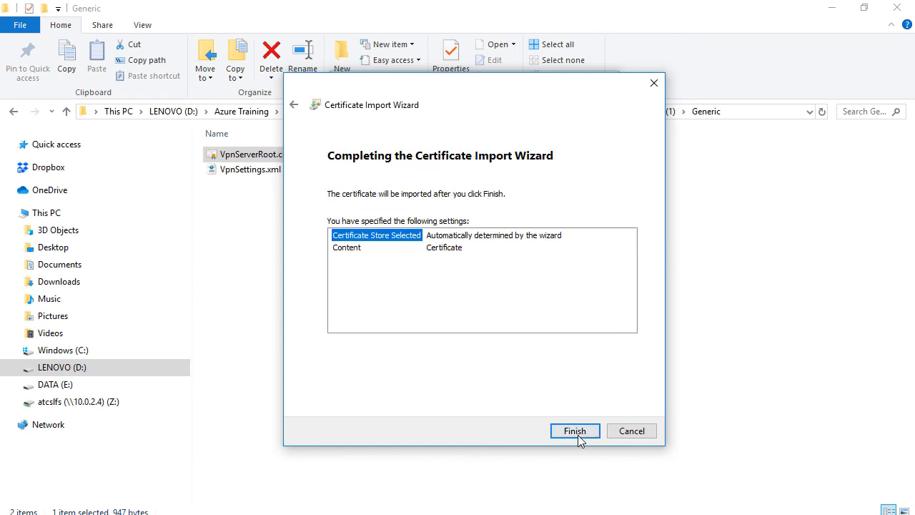
left_click(577, 431)
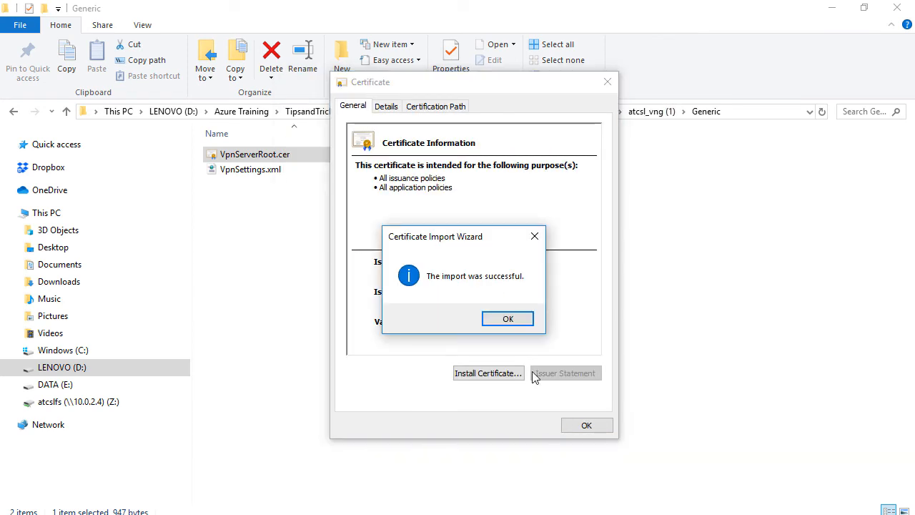
left_click(508, 319)
left_click(579, 427)
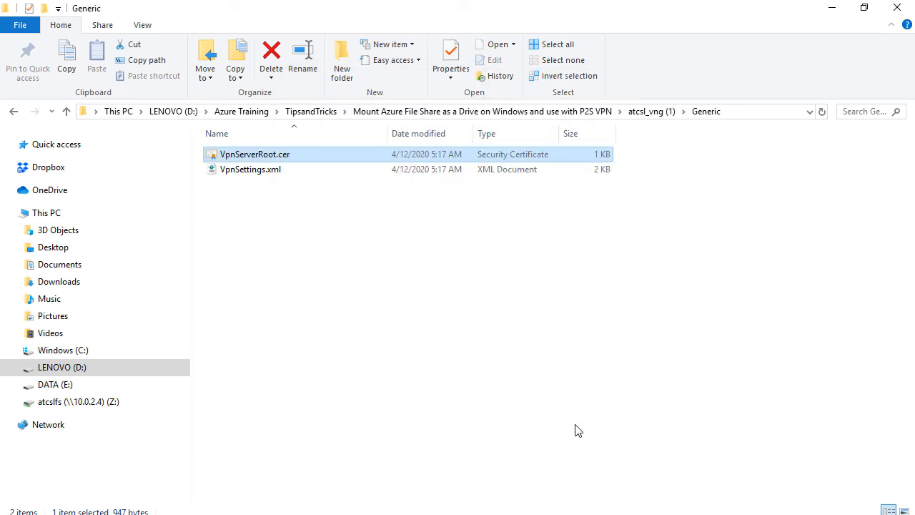
Run VpnClientSetupAmd64.exe from the WindowsAmd64 folder as administrator and install the VPN client for atcsl_vnet.
left_click(652, 112)
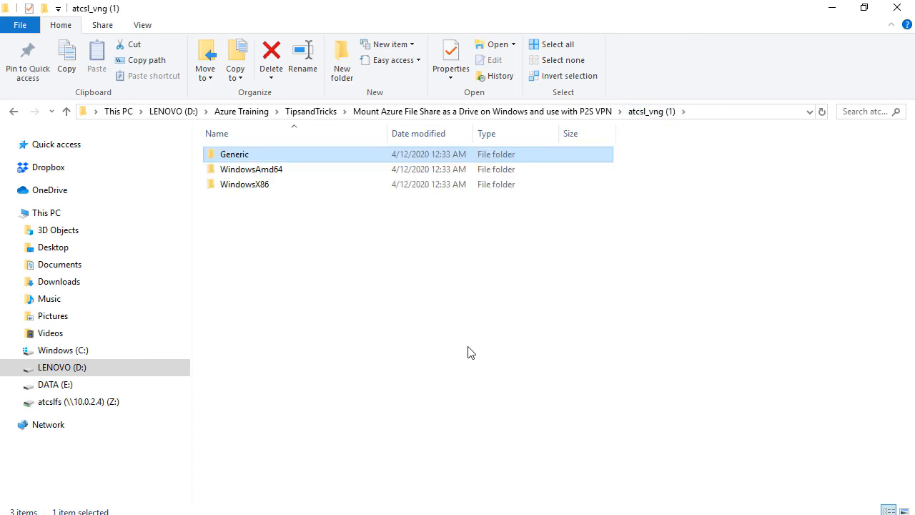
double_click(274, 170)
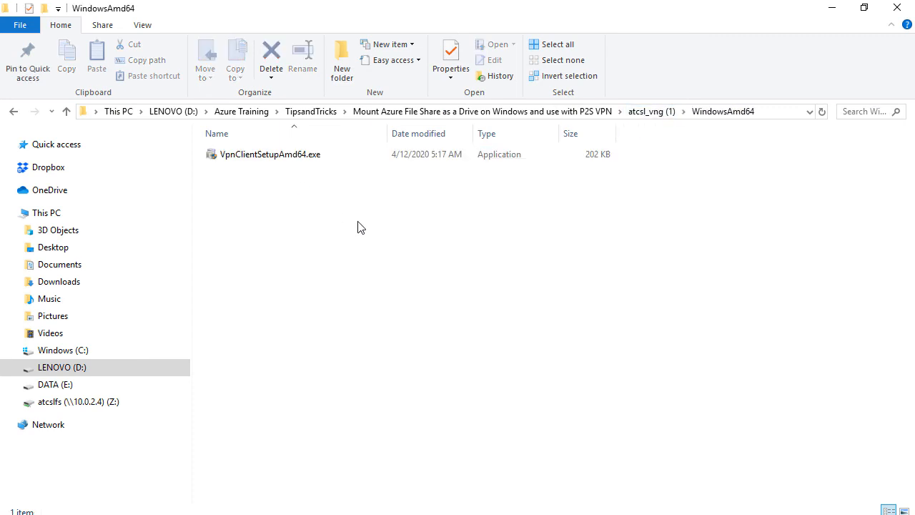
right_click(312, 159)
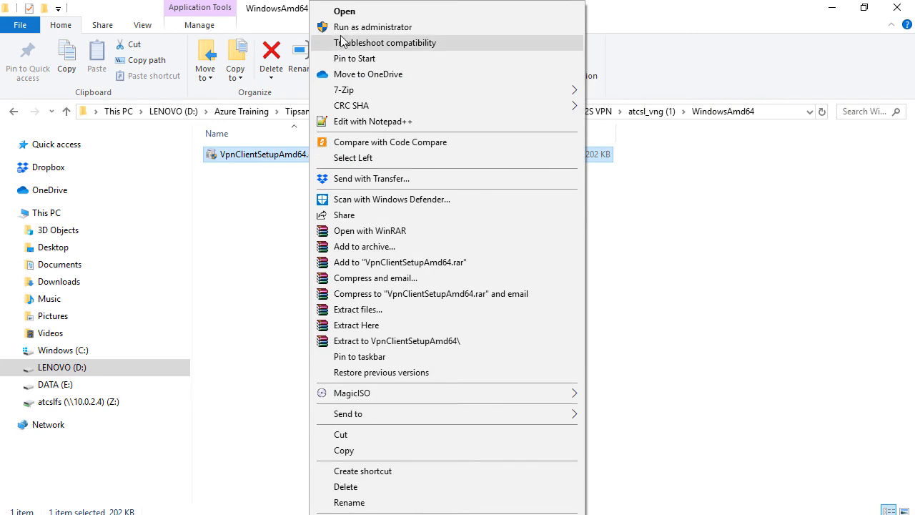
left_click(368, 28)
left_click(364, 385)
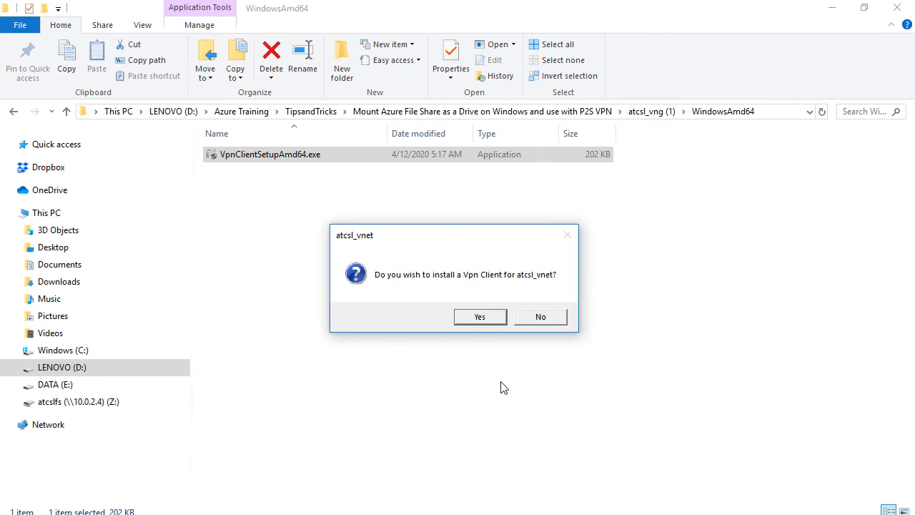
left_click(482, 317)
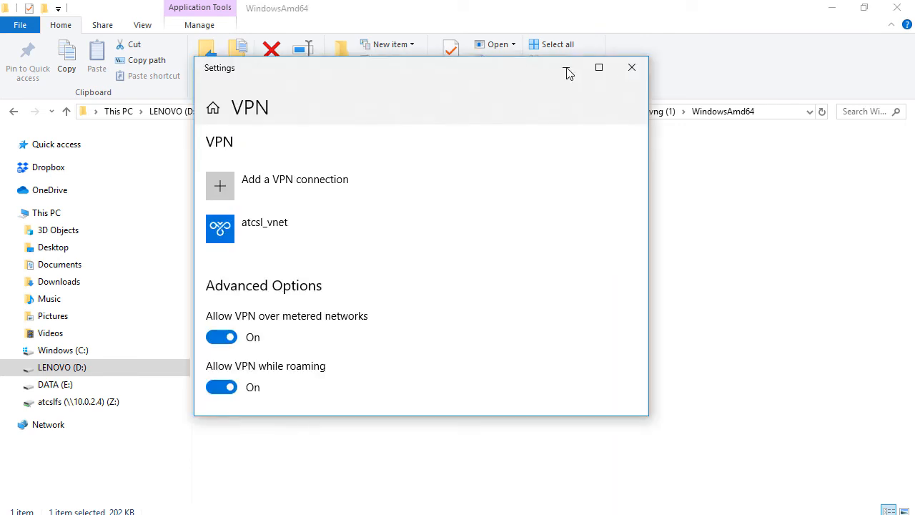
In Windows VPN settings, set the atcsl_vnet connection to Secure Socket Tunneling Protocol (SSTP) with Certificate sign-in, and save it.
left_click(606, 67)
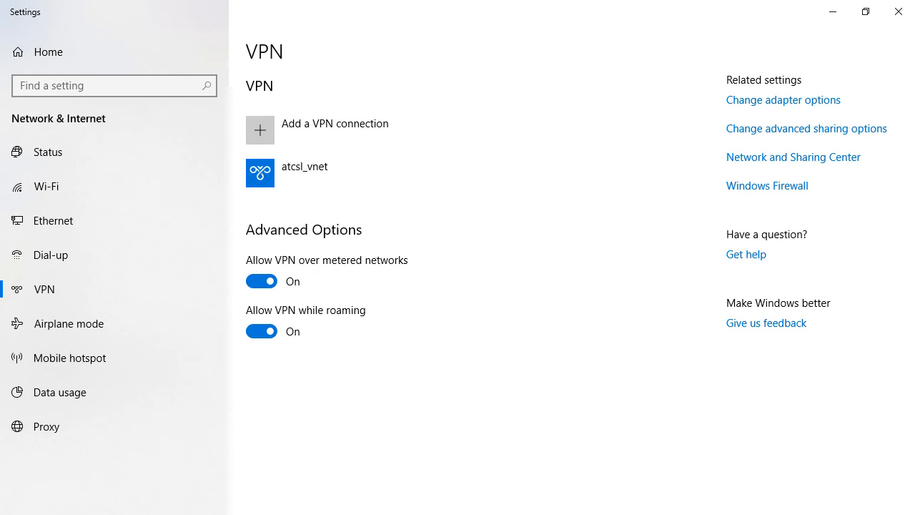
left_click(361, 182)
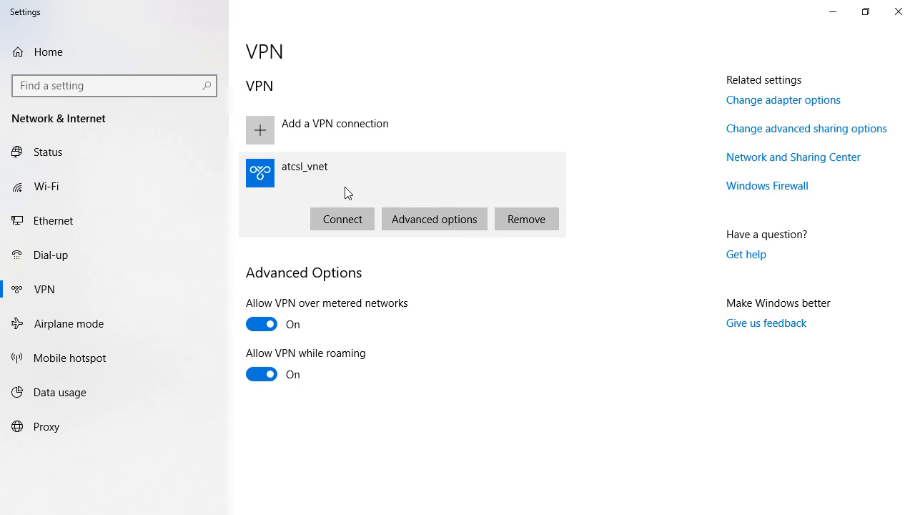
left_click(429, 215)
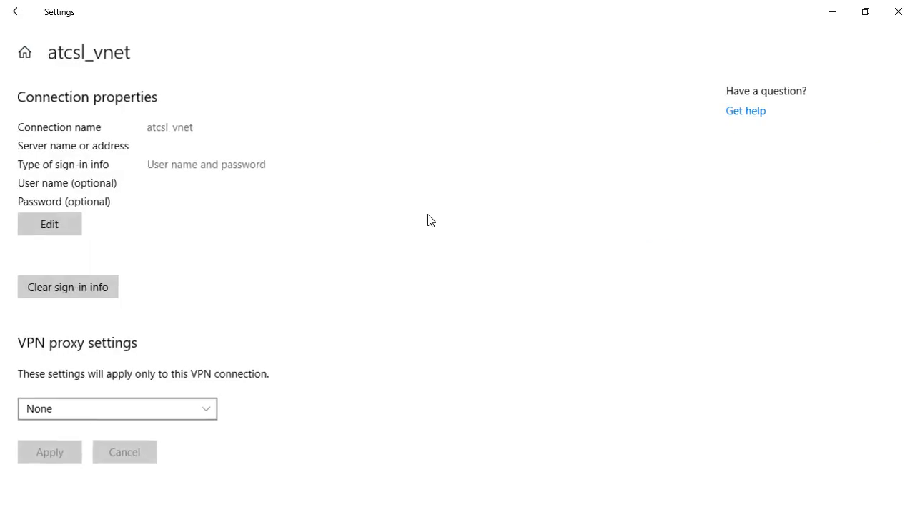
left_click(52, 227)
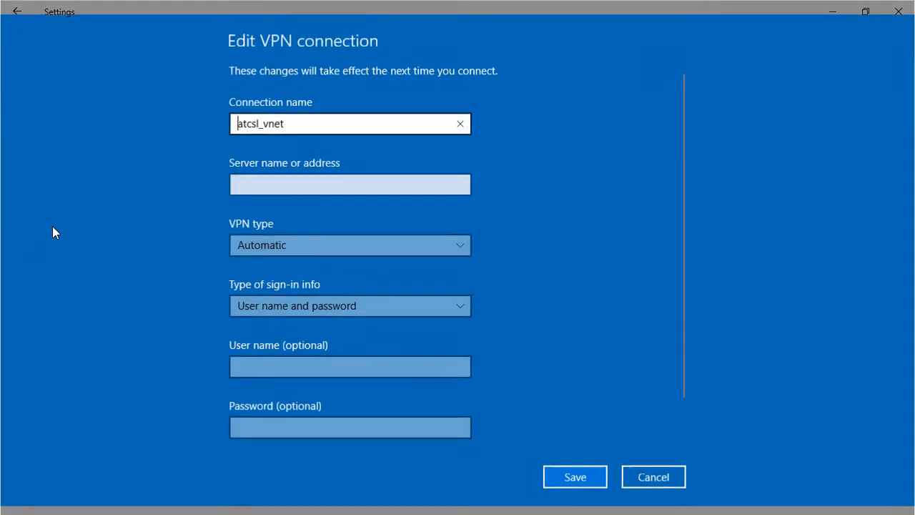
left_click(312, 246)
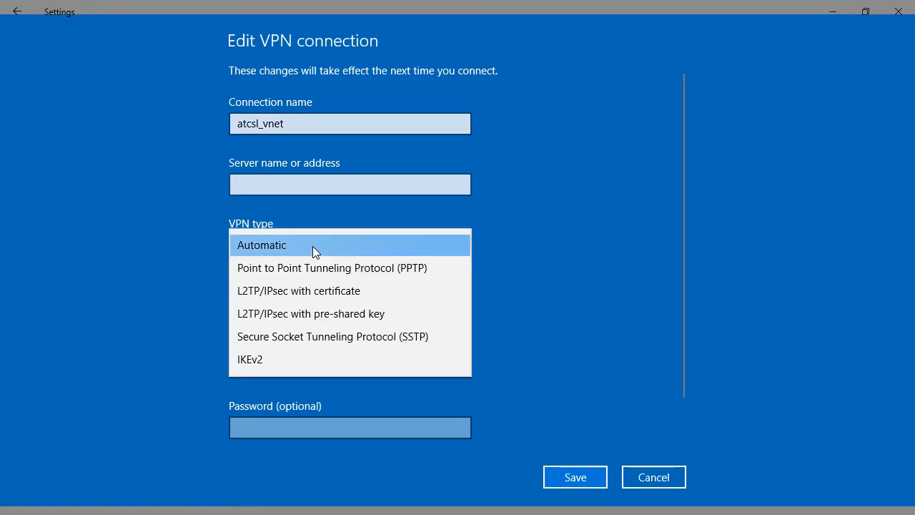
left_click(343, 338)
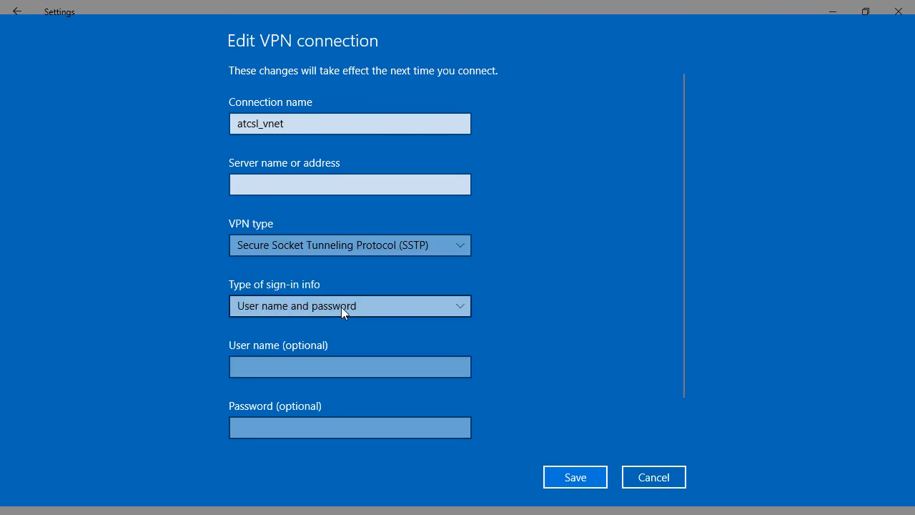
left_click(341, 309)
left_click(326, 376)
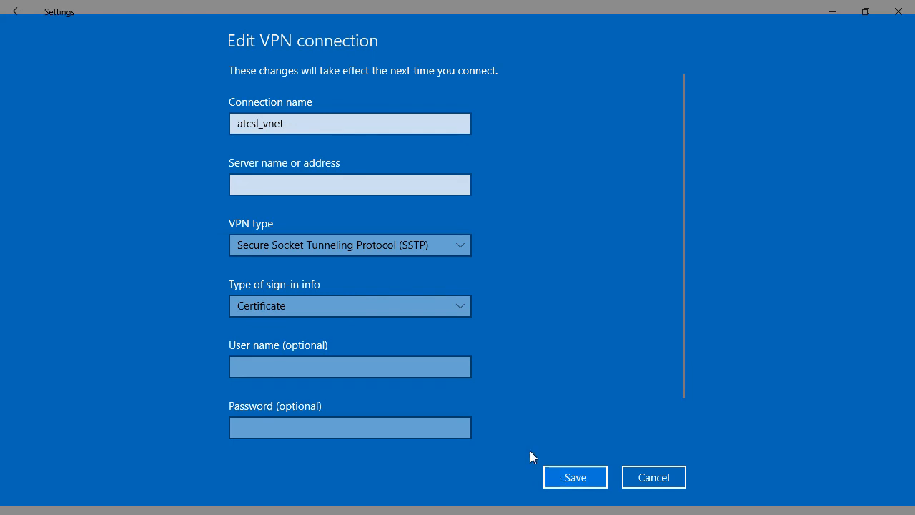
scroll(530, 456, "down", 2)
left_click(339, 421)
left_click(550, 480)
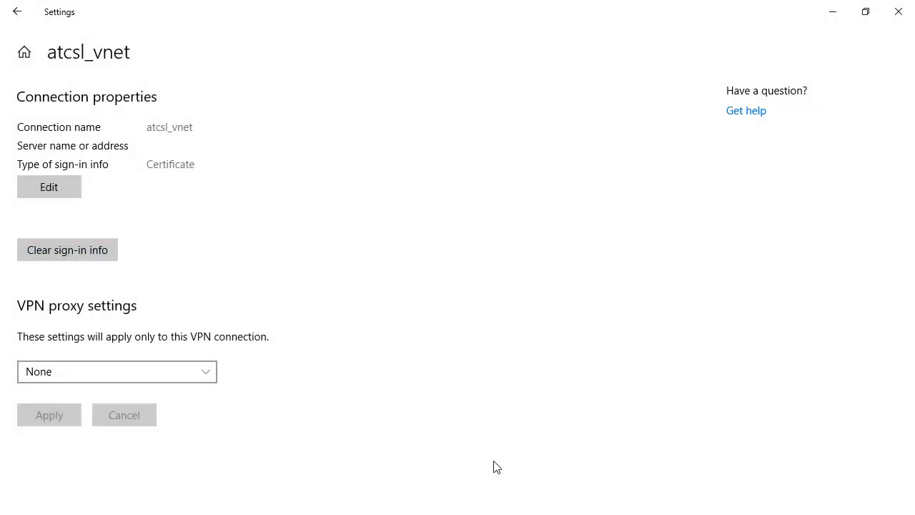
Set the atcsl_vnet connection's VPN proxy to Automatically detect settings, apply it, and return to the VPN list.
left_click(126, 367)
left_click(147, 397)
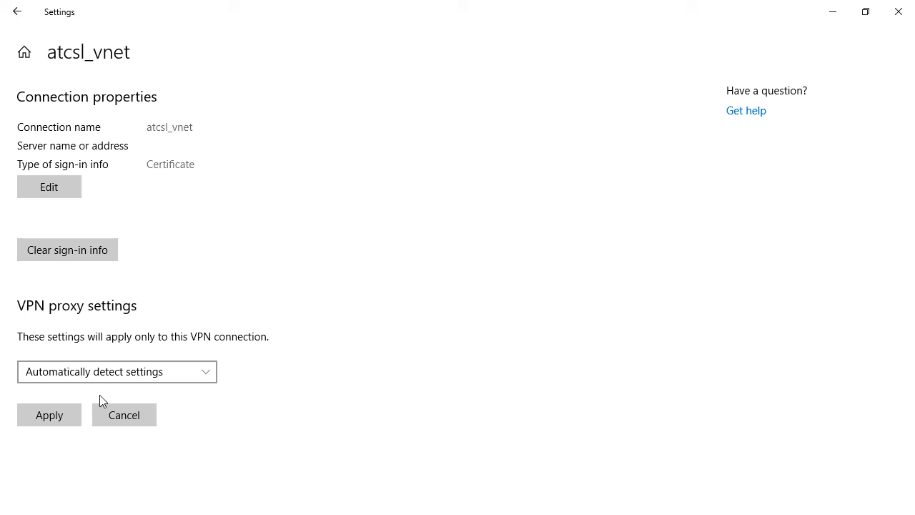
left_click(49, 416)
left_click(15, 14)
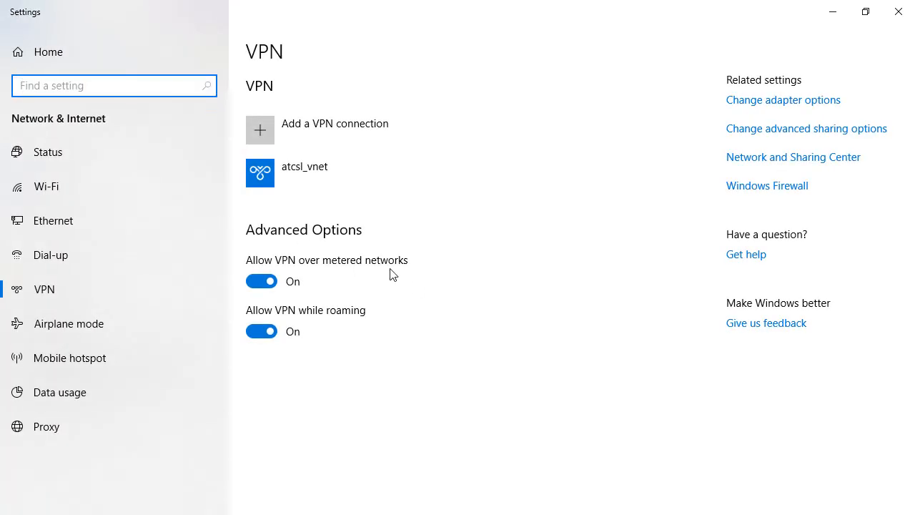
Connect the atcsl_vnet VPN, suppress its elevated-privilege notice for this connection, and allow the routing table update.
left_click(321, 173)
left_click(333, 221)
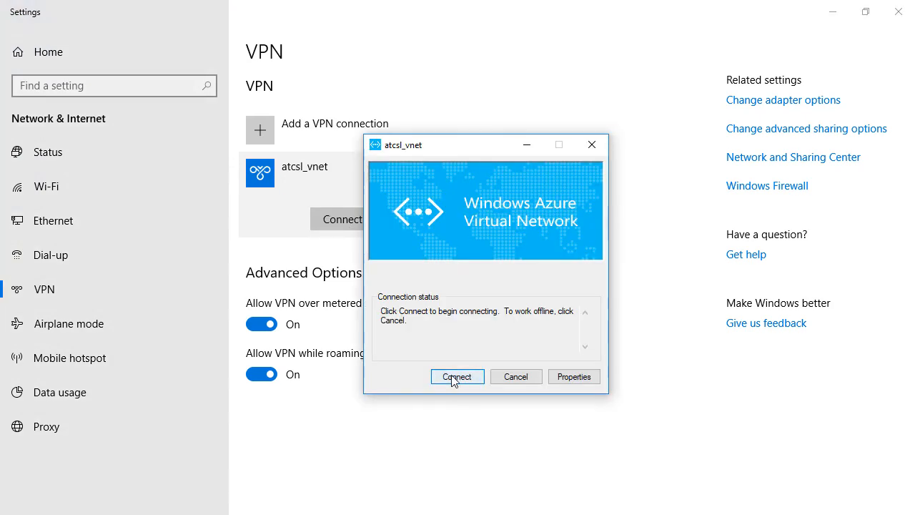
left_click(454, 378)
left_click(427, 308)
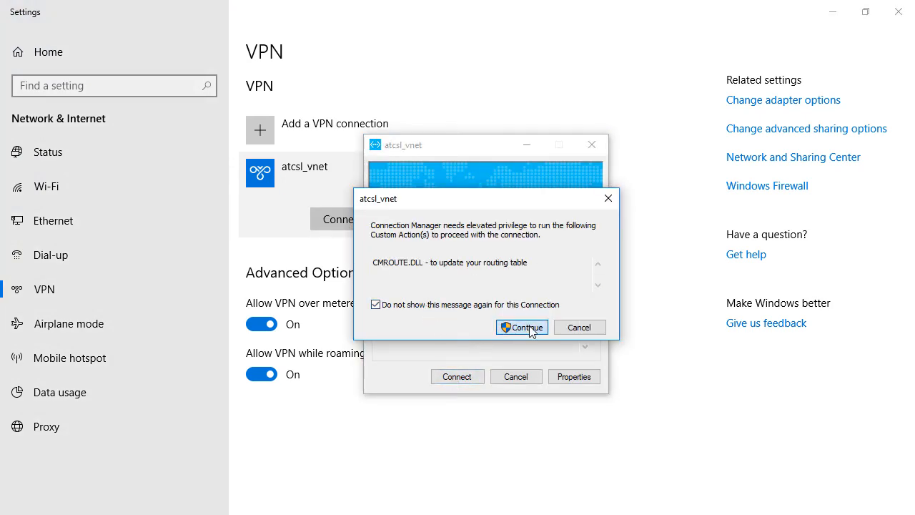
left_click(531, 330)
left_click(409, 323)
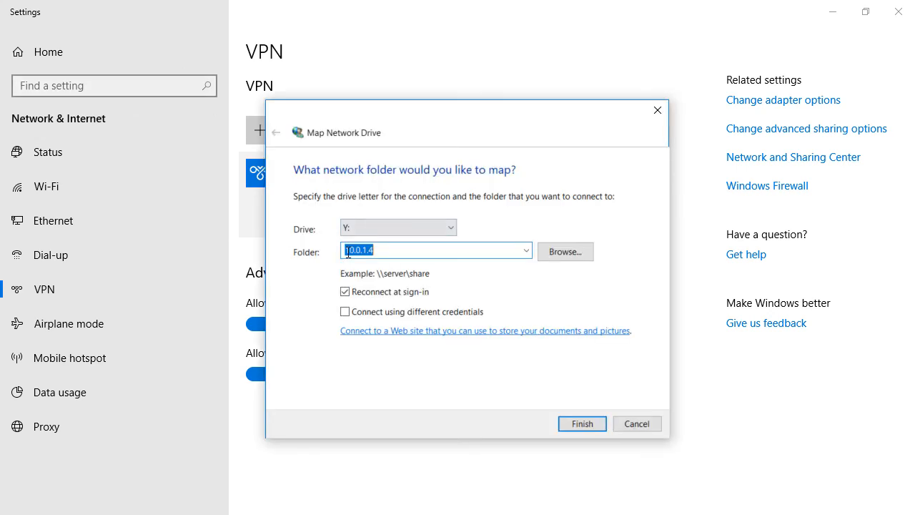
Complete the server part of the network folder path for drive Y: as \\10.0.1.4\.
left_click(346, 250)
type("\\\\")
key("Right")
key("Right")
key("Right")
key("Right")
key("End")
type("\\")
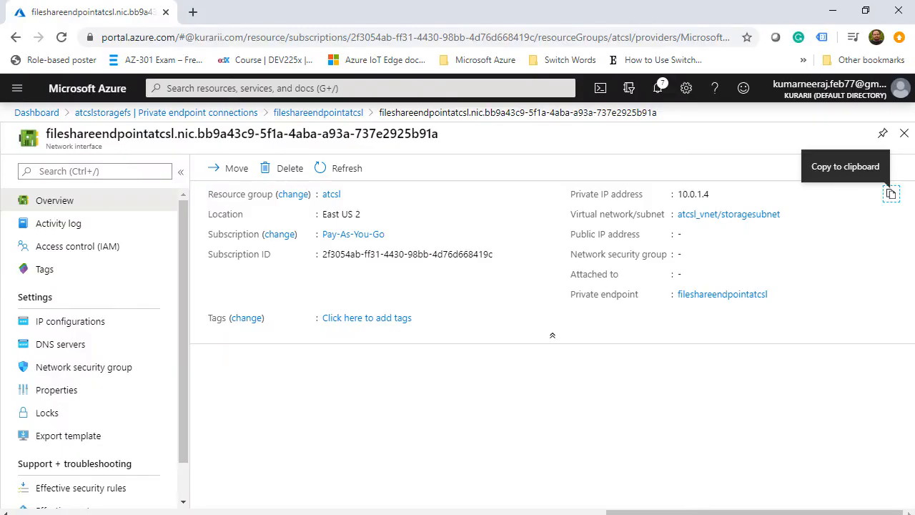
Copy the share name atcslfileshare from atcslstoragefs's file shares, append it to the network folder path, and submit the drive mapping.
left_click(166, 112)
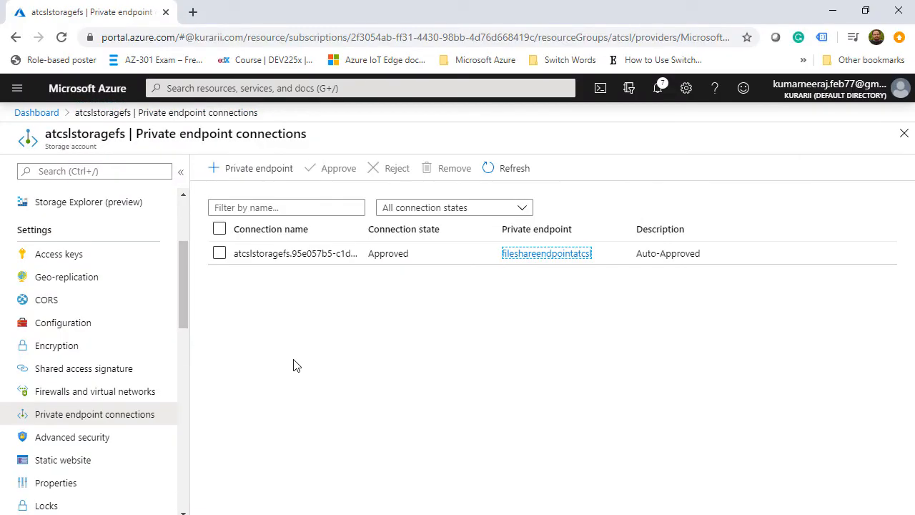
scroll(136, 377, "down", 1)
scroll(136, 377, "down", 3)
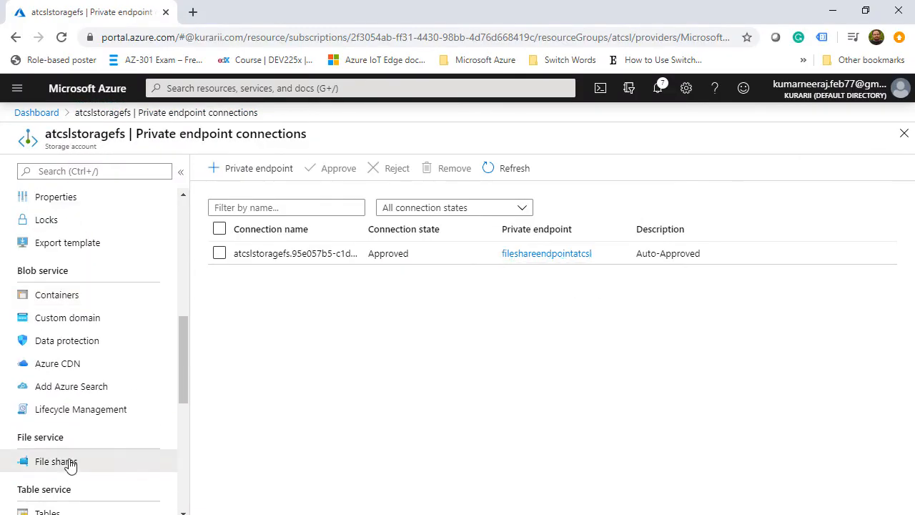
left_click(45, 462)
left_click_drag(287, 271, 234, 278)
key("super+c")
key("alt+Tab")
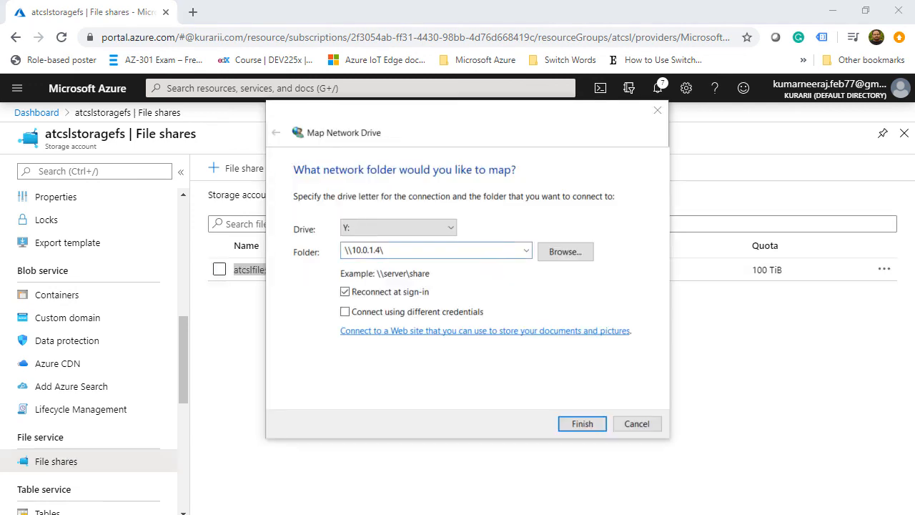
right_click(427, 250)
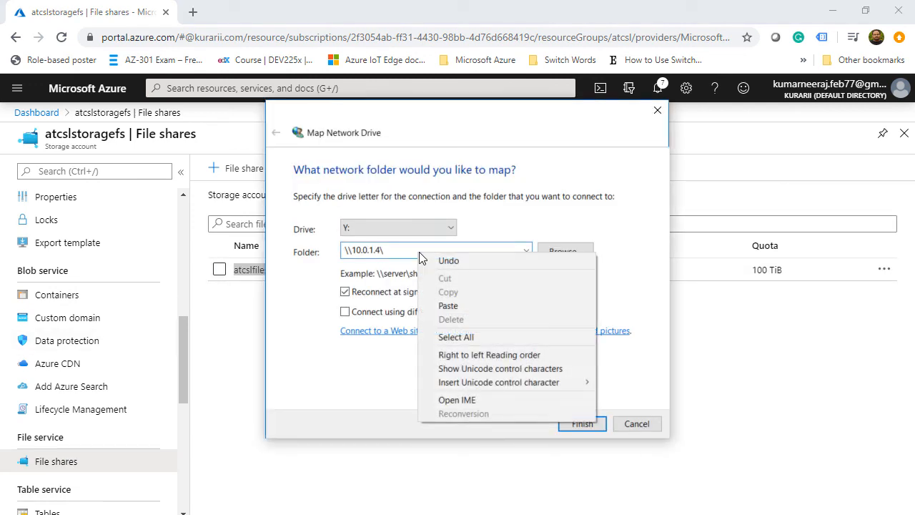
left_click(460, 305)
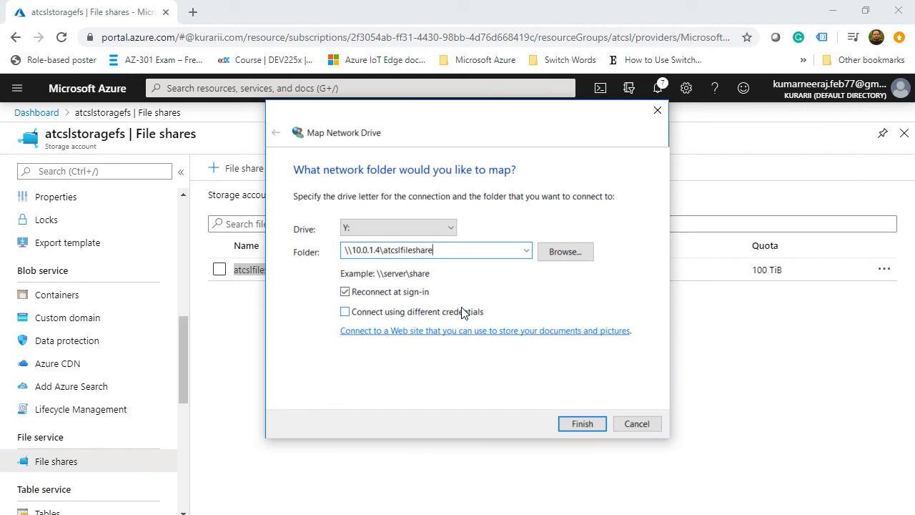
left_click(576, 425)
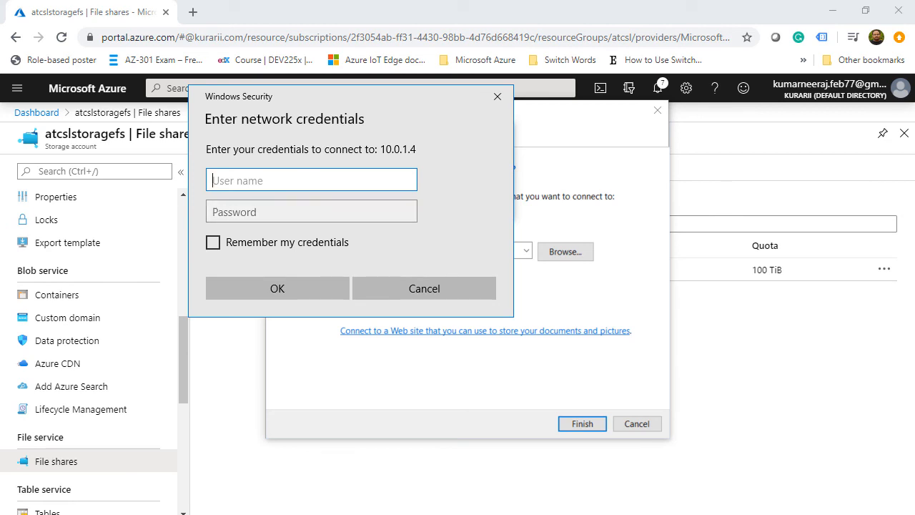
Copy the storage account key from the connection script in Notepad and paste it as the network credentials password.
key("alt+Tab")
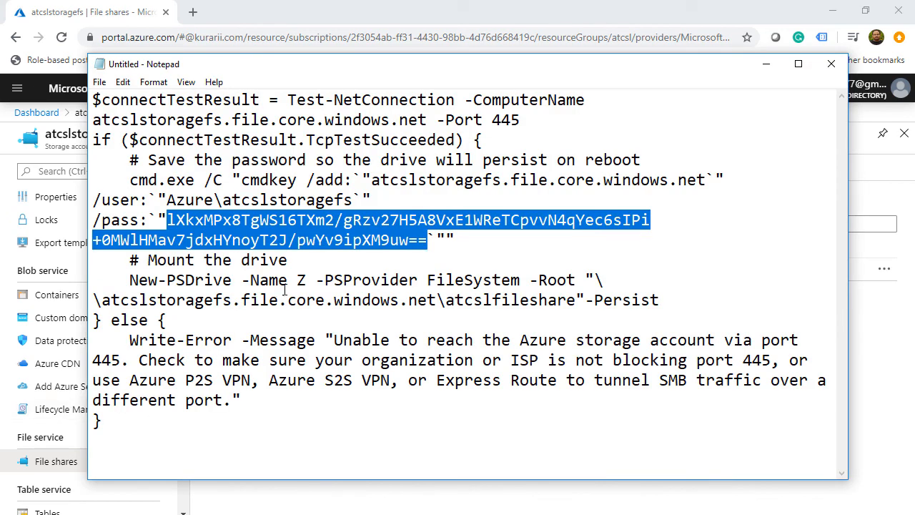
right_click(268, 222)
left_click(302, 270)
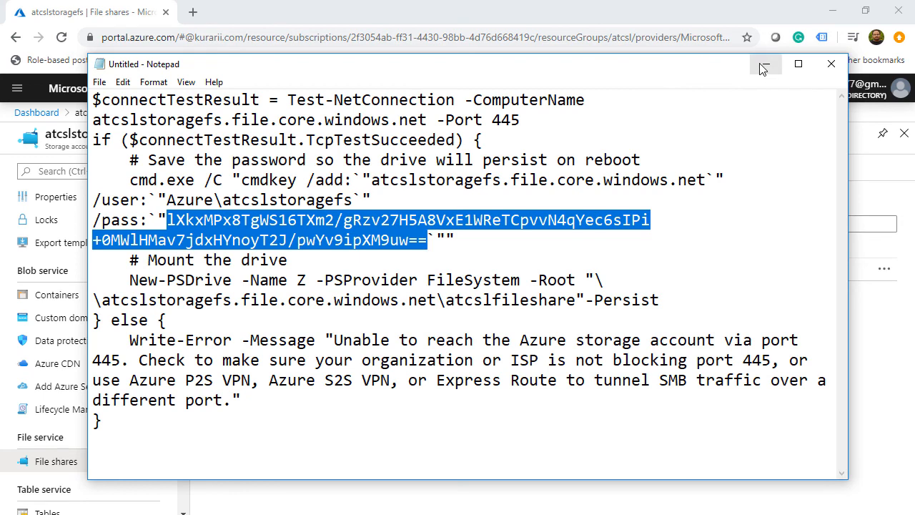
left_click(764, 68)
left_click(352, 208)
right_click(350, 208)
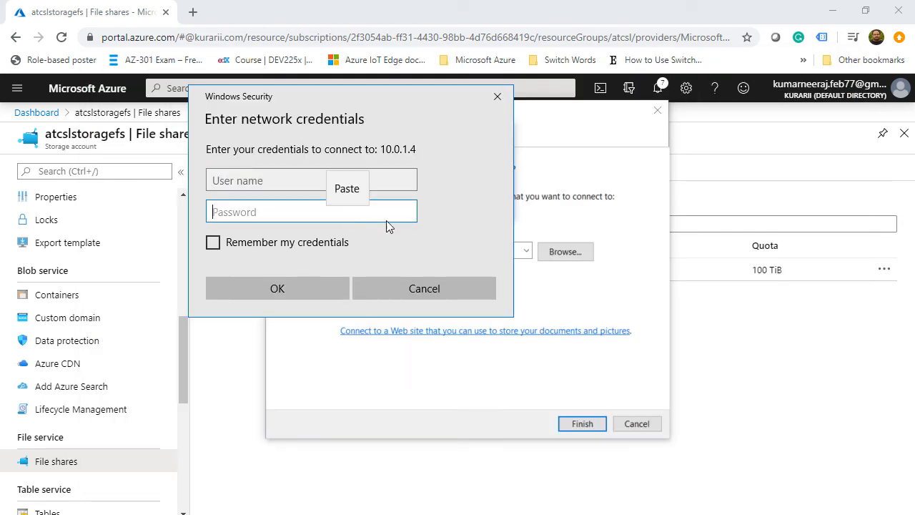
left_click(358, 197)
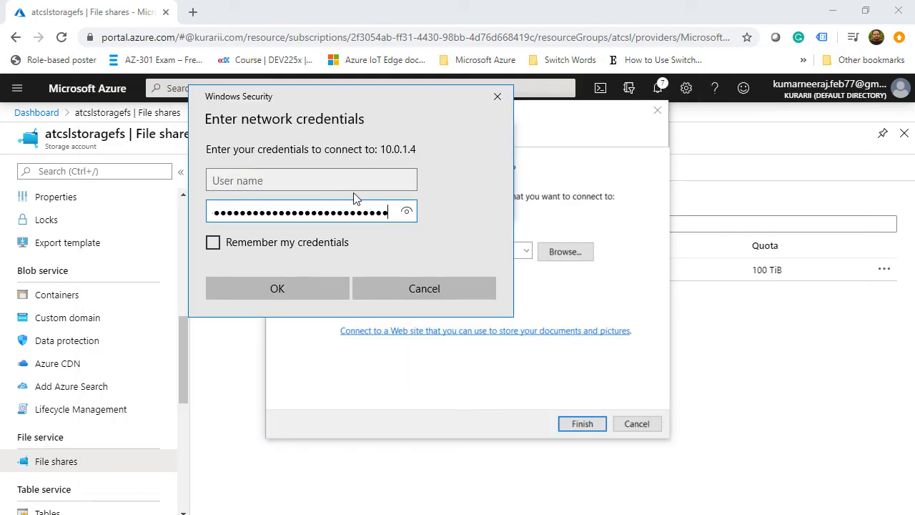
Copy Azure\atcslstoragefs from the Notepad script as the user name, remember the credentials, submit them, and minimize Notepad.
left_click(353, 179)
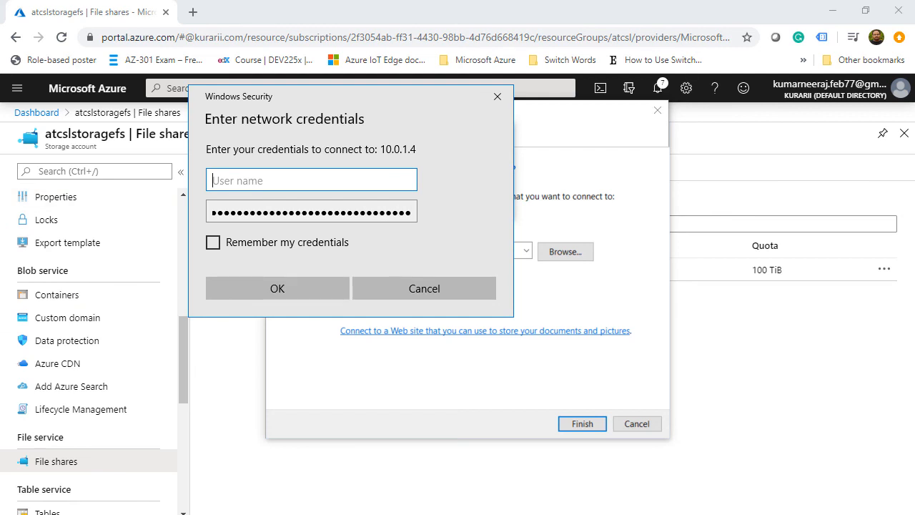
key("alt+Tab")
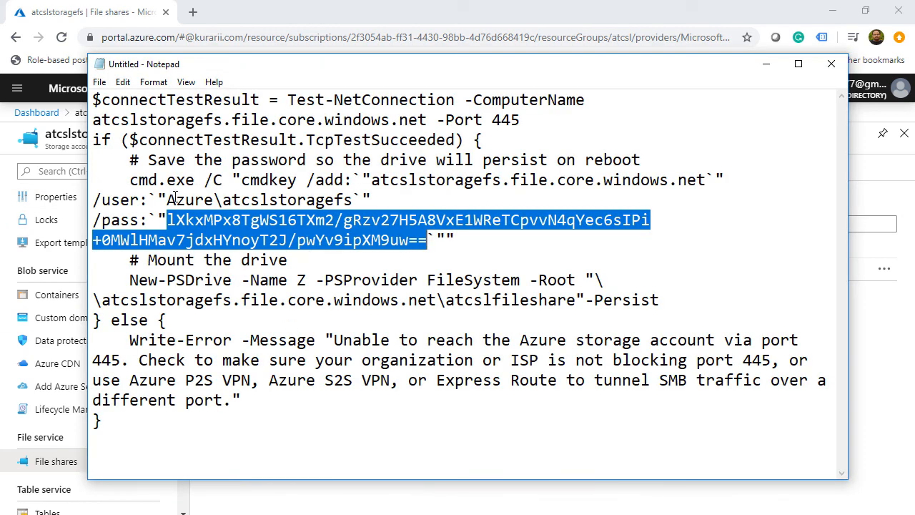
left_click_drag(166, 201, 353, 201)
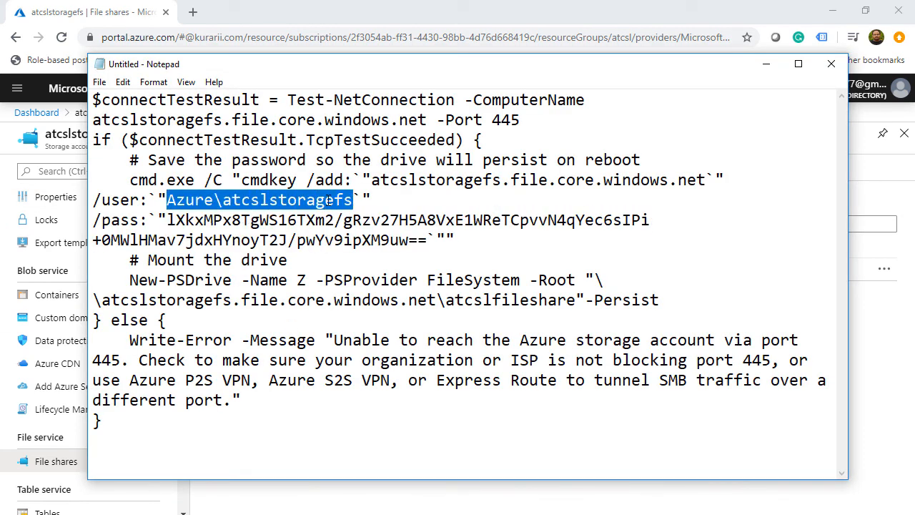
right_click(329, 201)
left_click(355, 245)
key("alt+Tab")
right_click(292, 179)
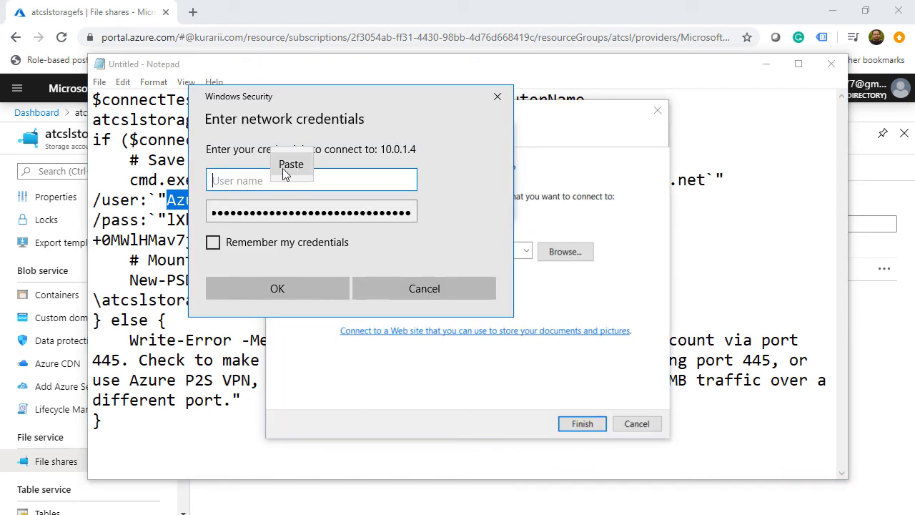
left_click(290, 165)
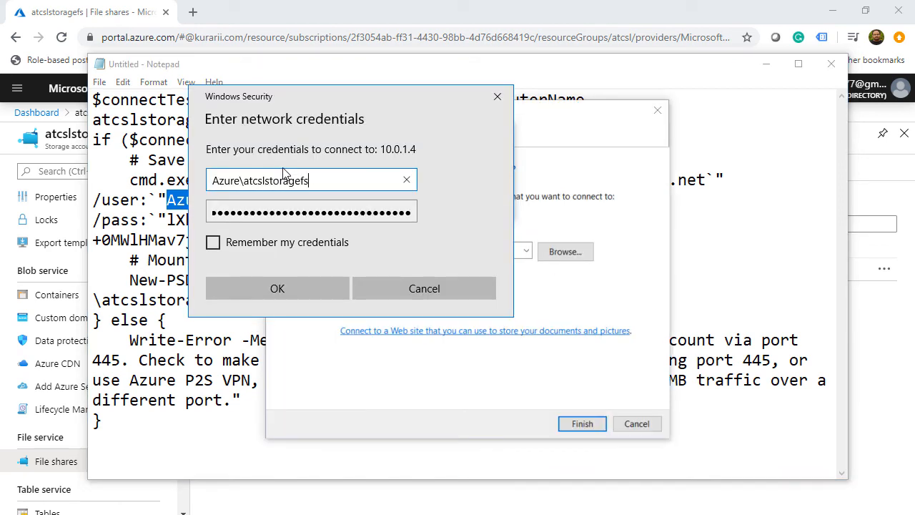
left_click(334, 243)
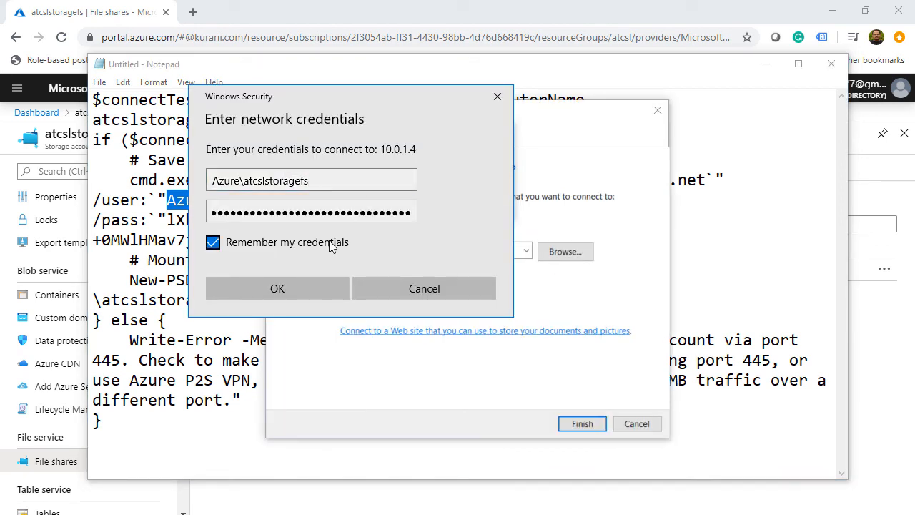
left_click(306, 291)
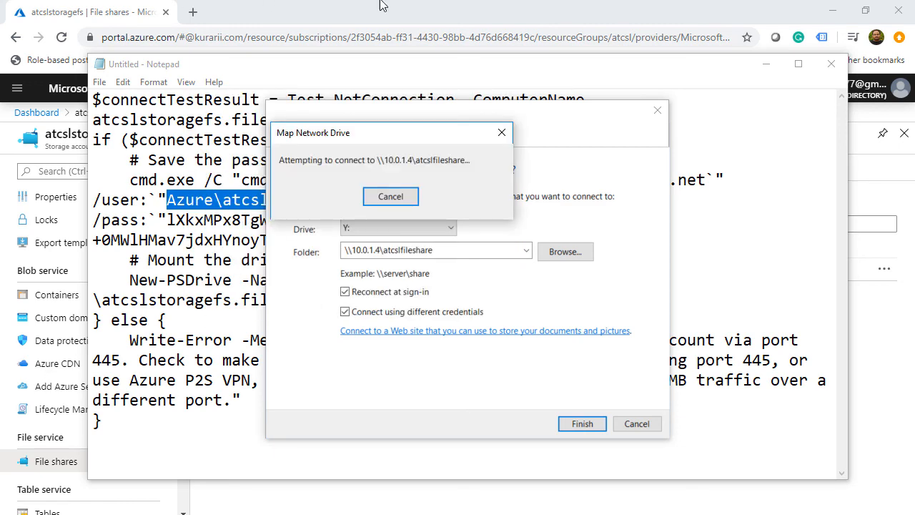
left_click(766, 63)
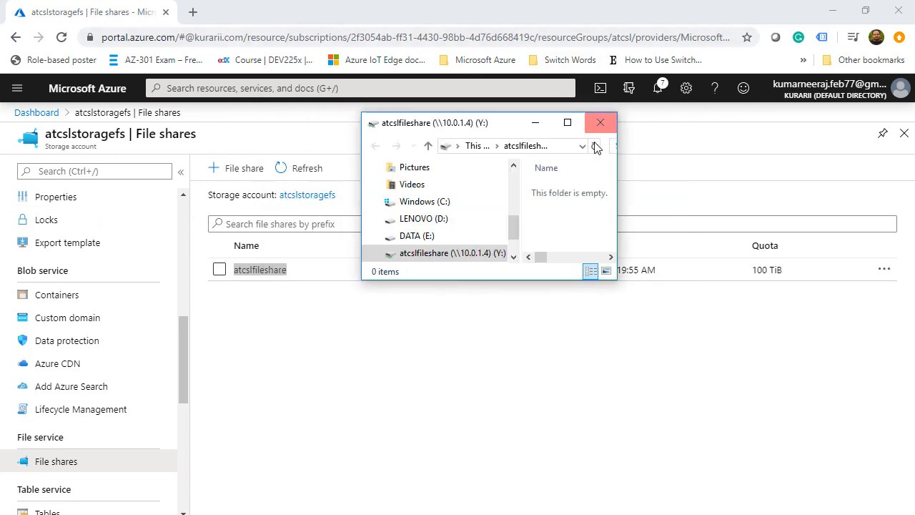
Enlarge the mapped Y: drive window, then in the Azure portal add a directory named testdirectoryatcsl to atcslfileshare.
left_click(578, 131)
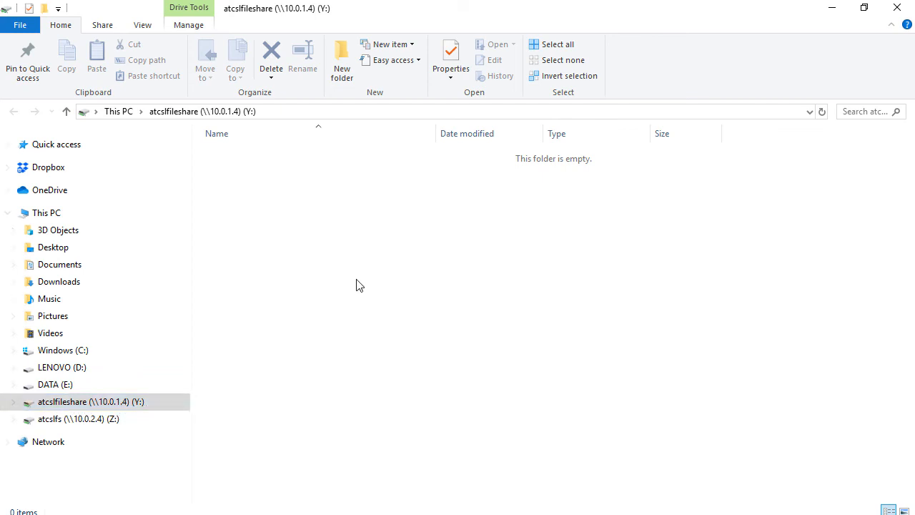
key("alt+Tab")
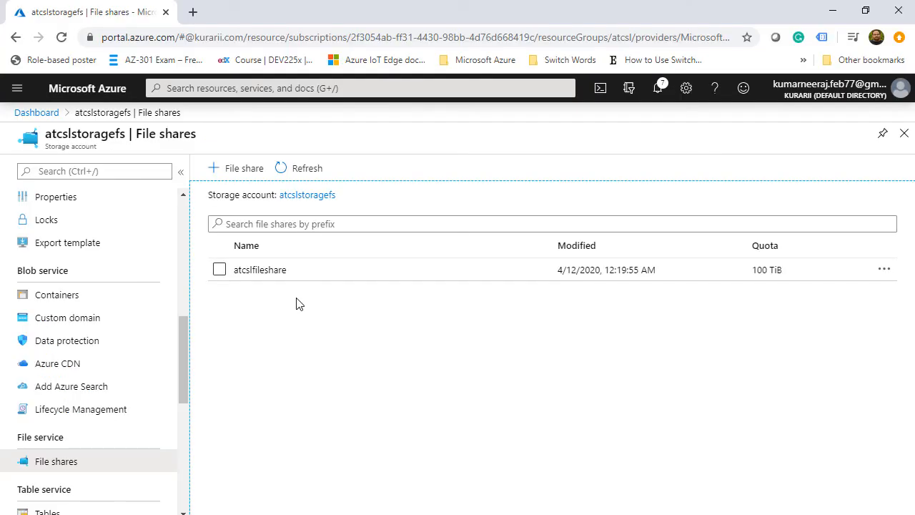
left_click(281, 273)
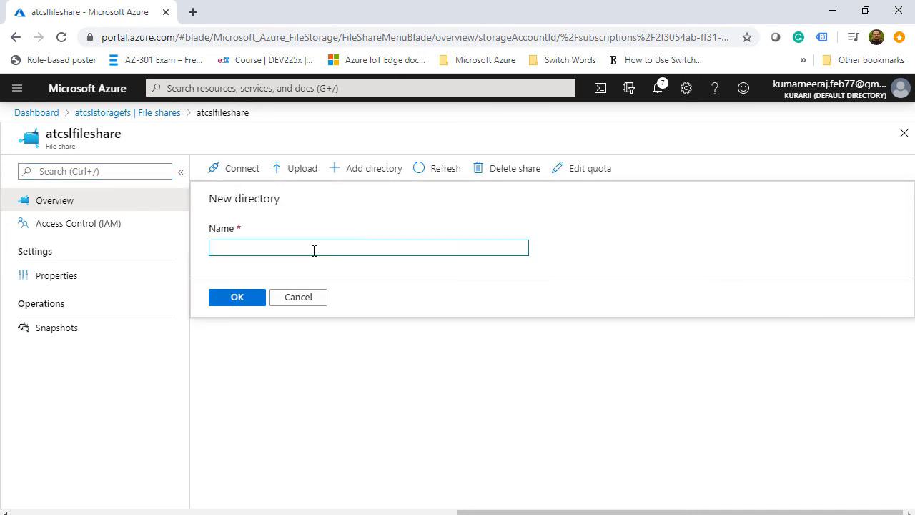
type("testdirectoryatcsl")
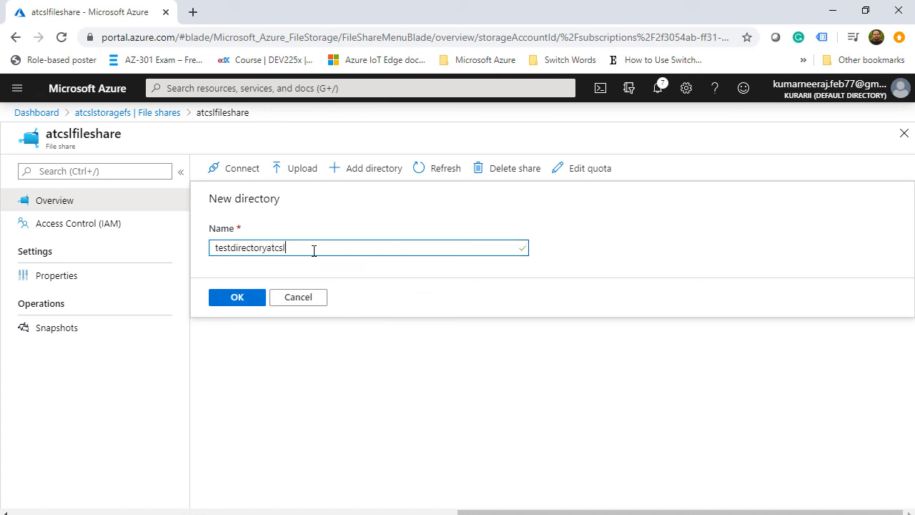
left_click(241, 302)
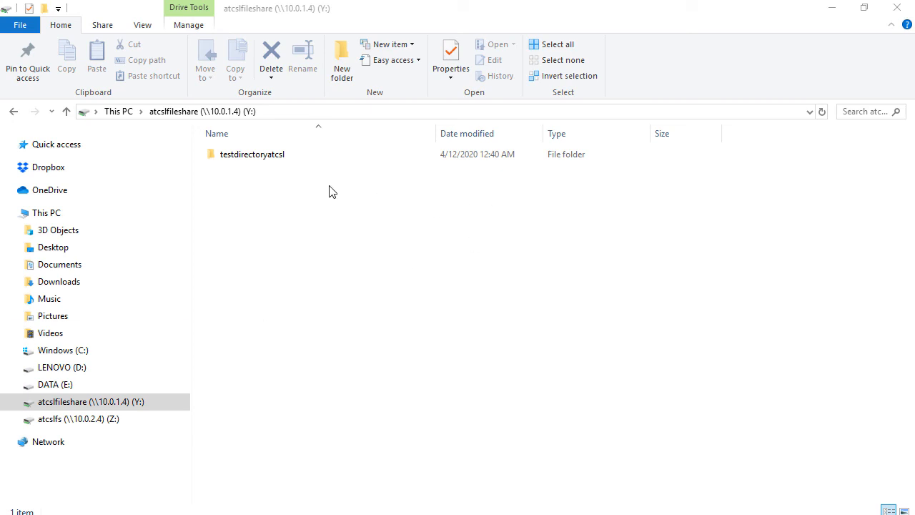
Copy MountAzureFileShareasDrive.pptx from its local folder on drive D: into testdirectoryatcsl on the mapped Y: drive.
double_click(279, 162)
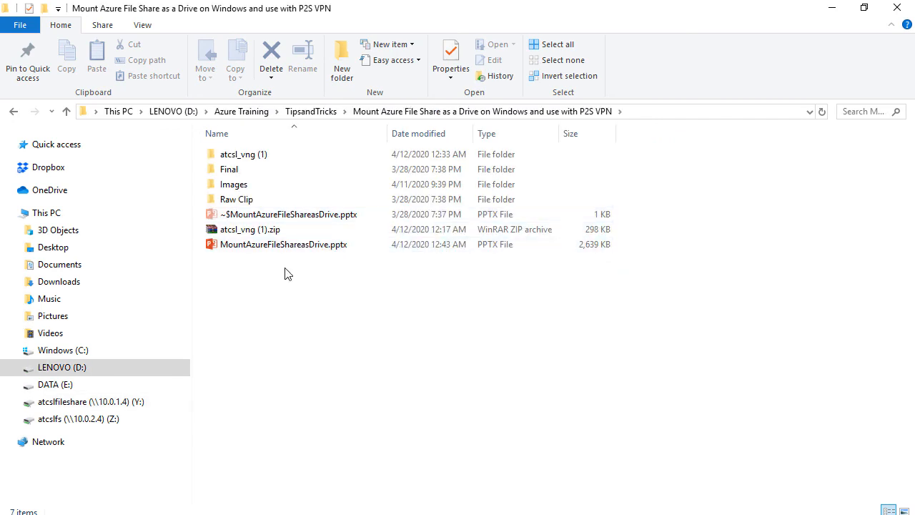
left_click(290, 246)
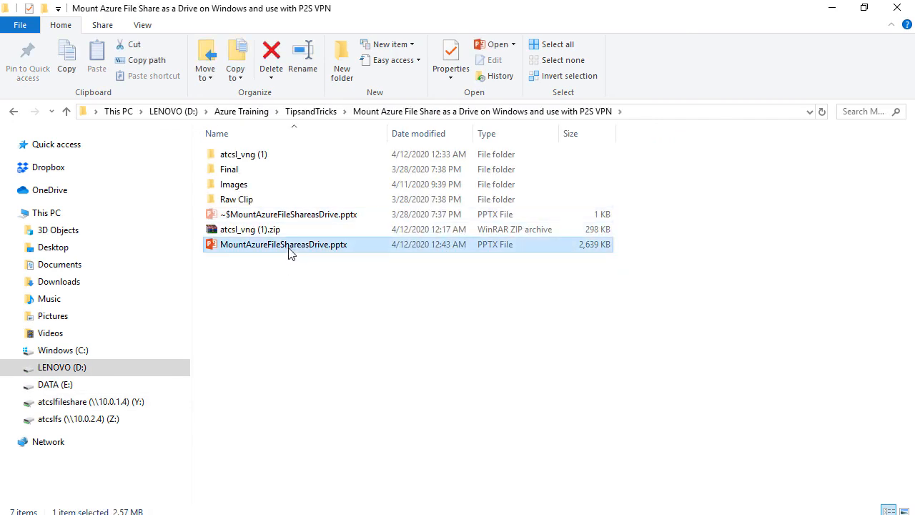
right_click(290, 249)
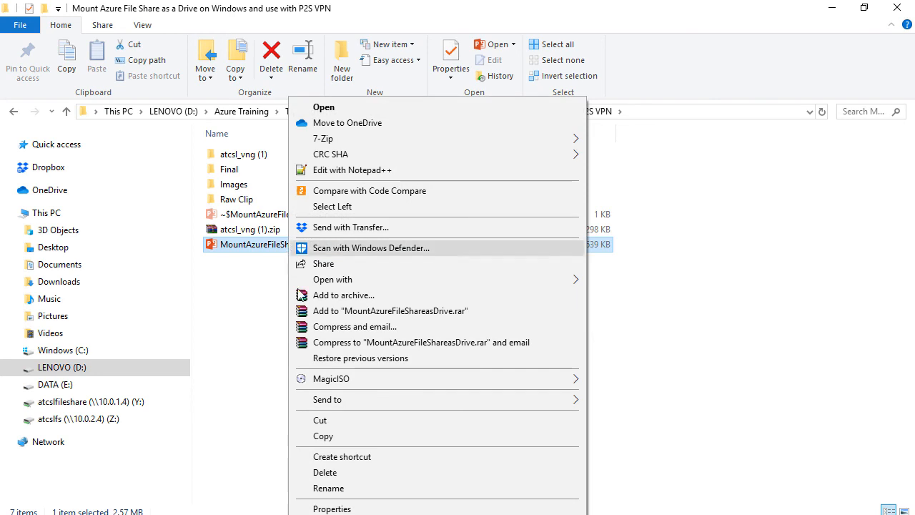
left_click(330, 438)
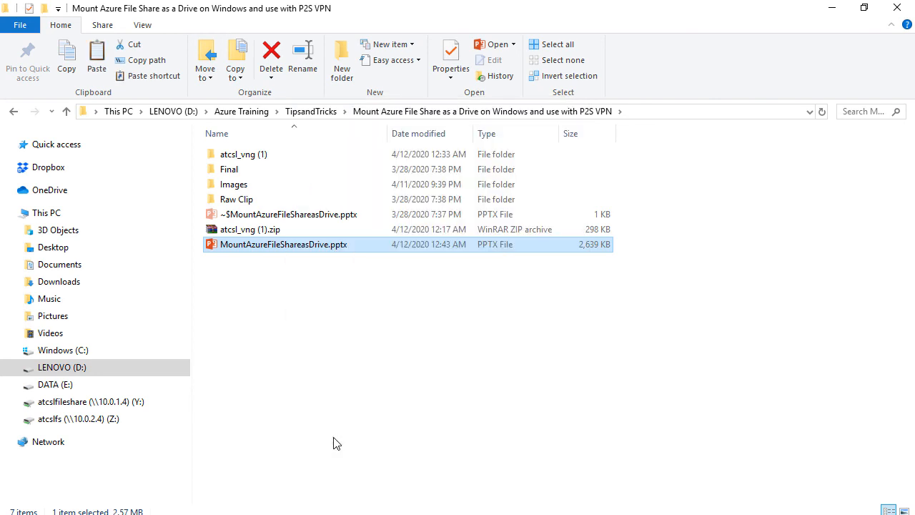
left_click(402, 514)
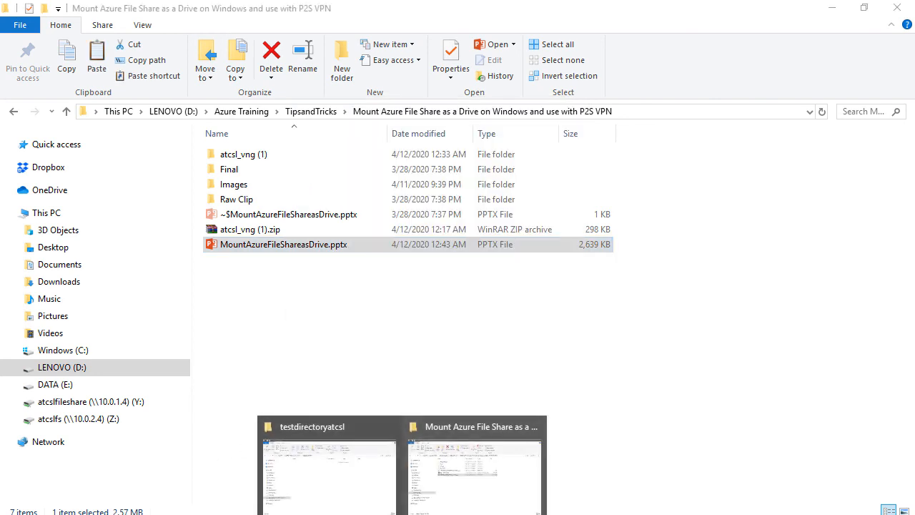
left_click(352, 472)
right_click(324, 178)
left_click(366, 277)
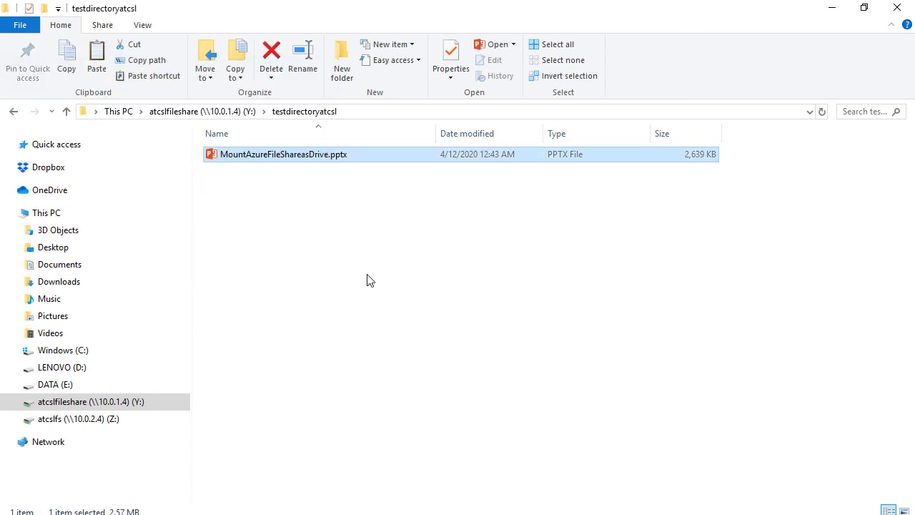
left_click(367, 280)
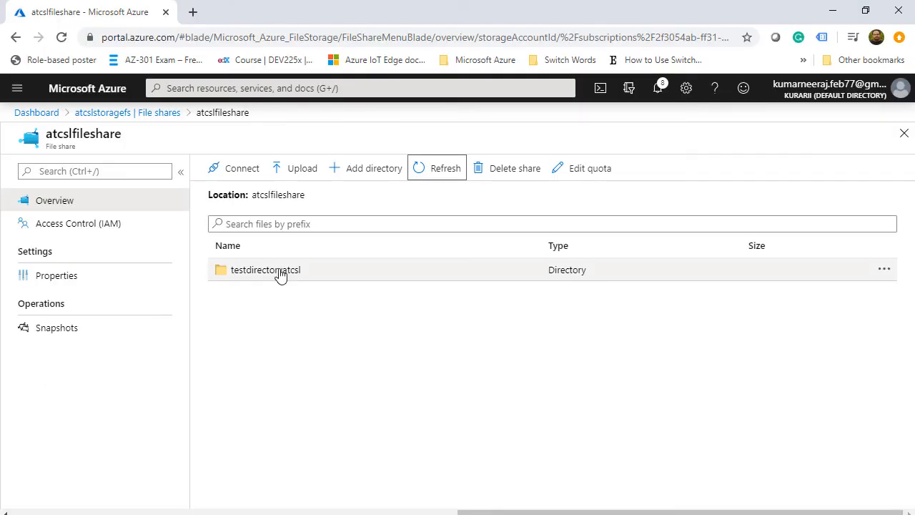
Open testdirectoryatcsl within atcslfileshare in the Azure portal and check its contents for the copied presentation.
left_click(280, 276)
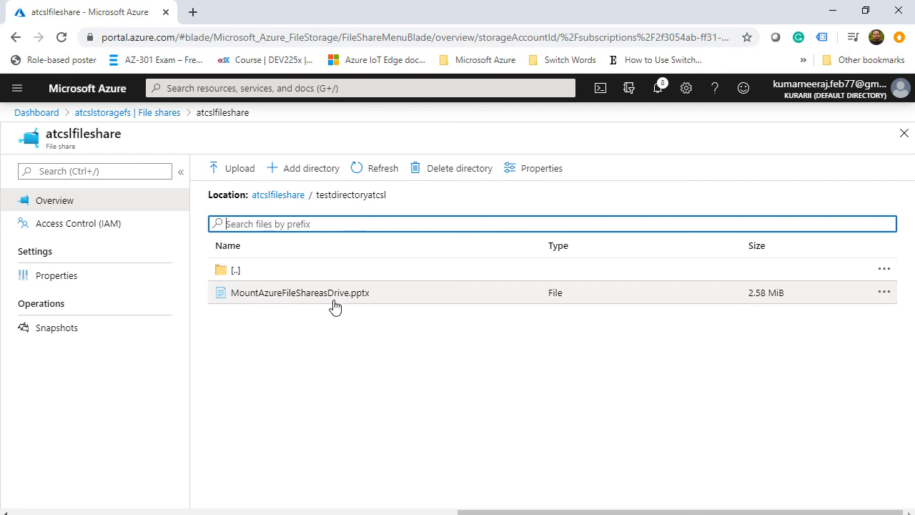
left_click(222, 369)
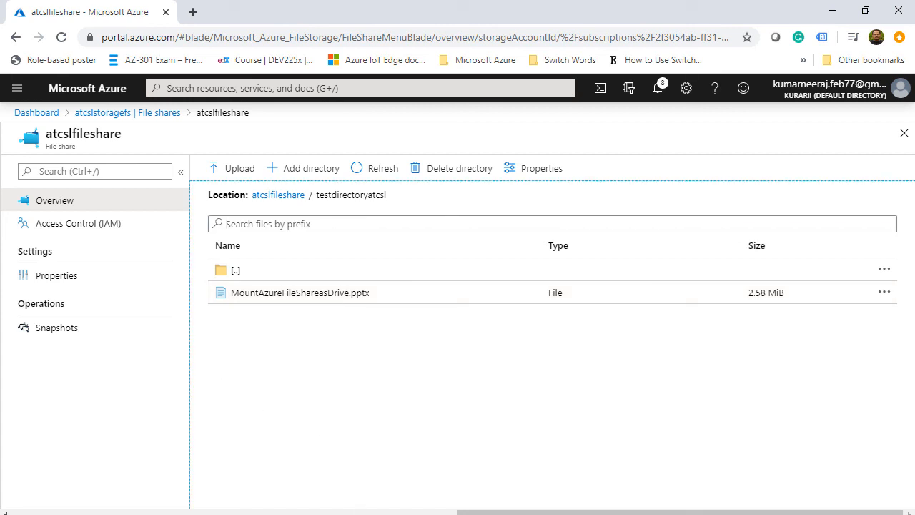